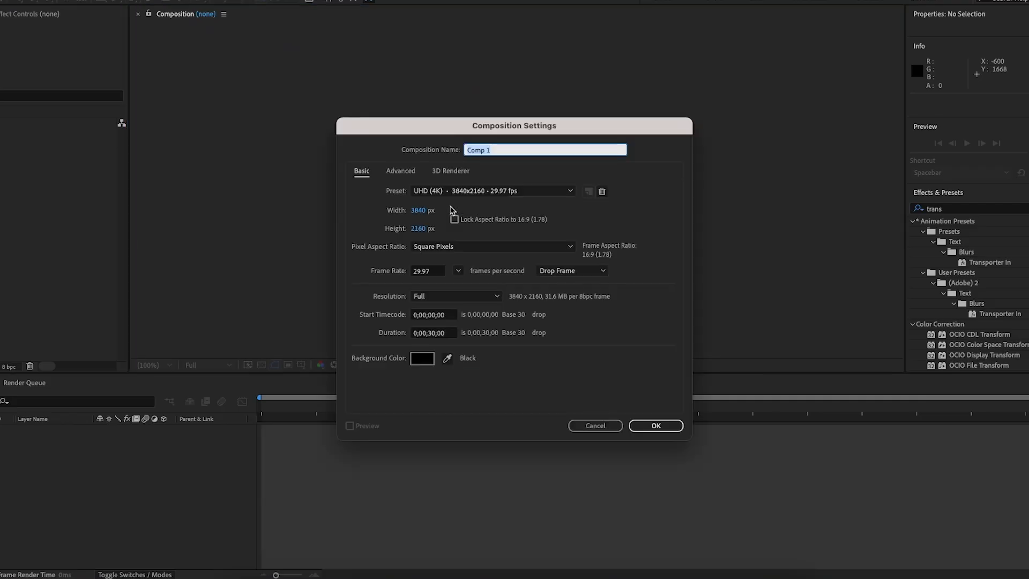
# - Name the new UHD (4K) composition "new iman tutorial 2" and create it
pyautogui.write('tutorial ')
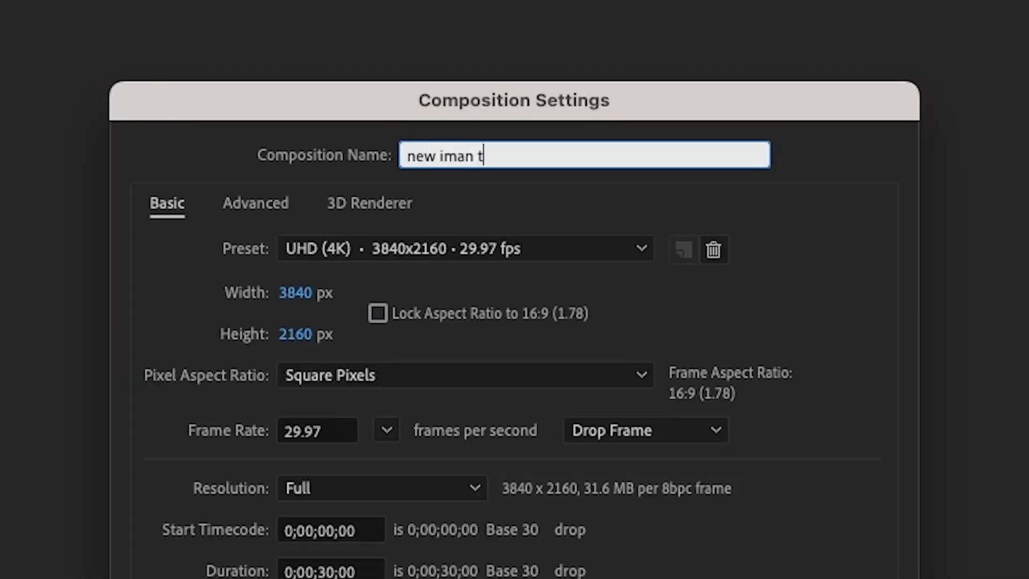
pyautogui.write('2')
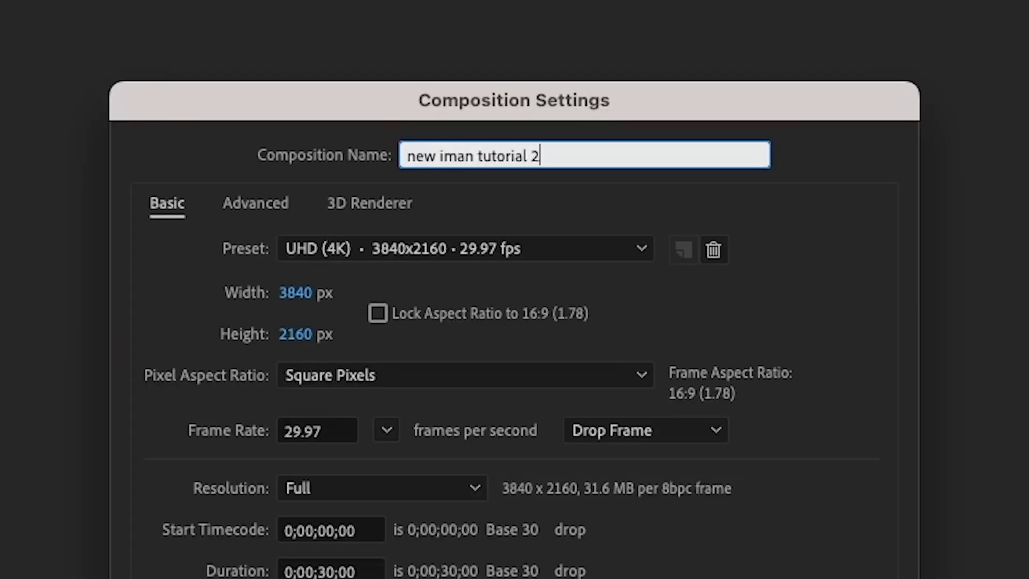
pyautogui.press('Return')
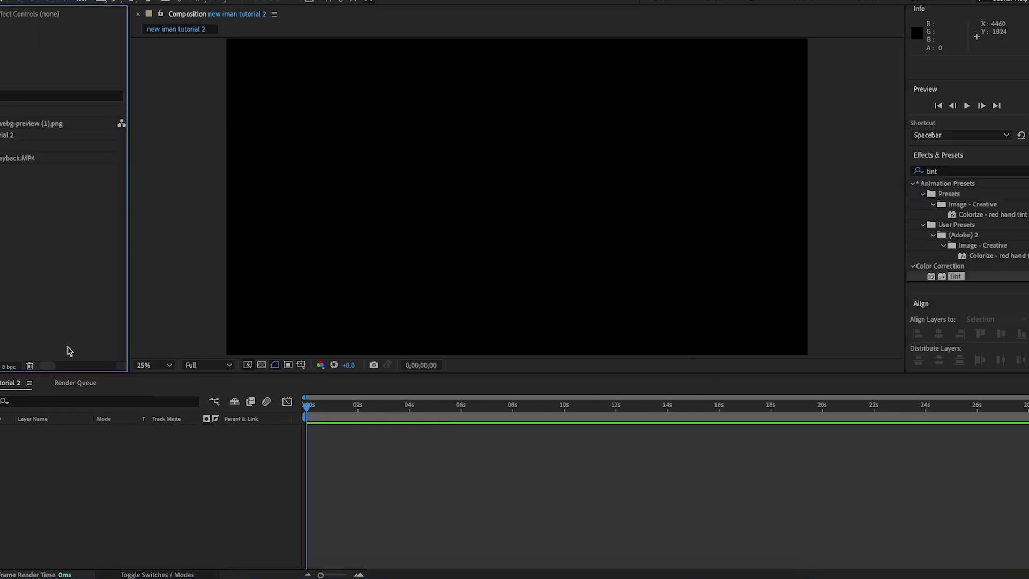
# - Add a full-frame 3840 x 2160 px solid layer in near-black (#080808) to the composition
pyautogui.rightClick(100, 411)
pyautogui.moveTo(139, 421)
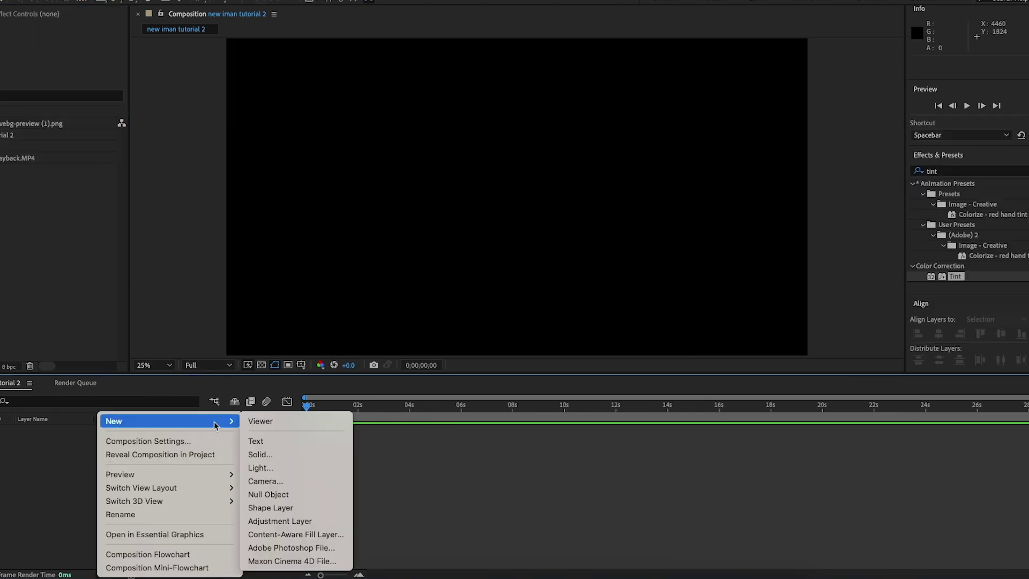
pyautogui.click(278, 455)
pyautogui.click(504, 362)
pyautogui.moveTo(138, 523); pyautogui.dragTo(119, 501)
pyautogui.click(824, 128)
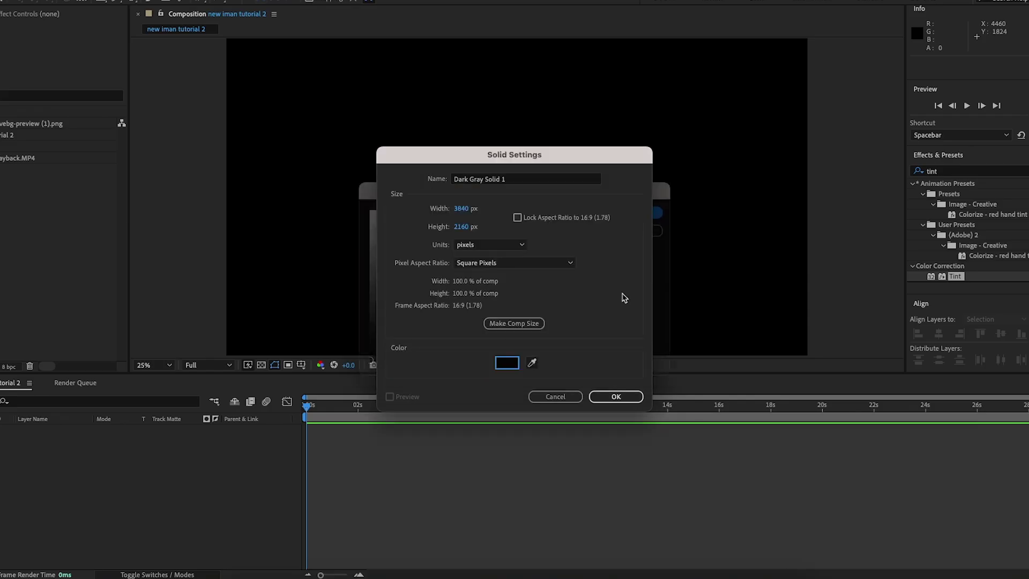
pyautogui.click(615, 396)
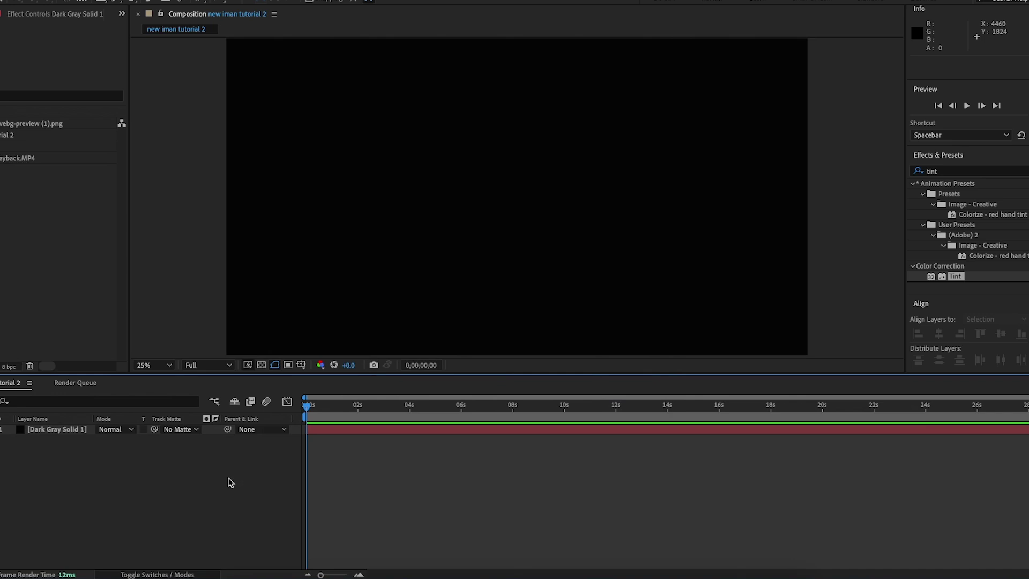
# - Place the crumpled-paper MP4 above the solid at 301% scale, blend it with Soft Light, and preview the texture
pyautogui.moveTo(7, 158); pyautogui.dragTo(268, 456)
pyautogui.press('s')
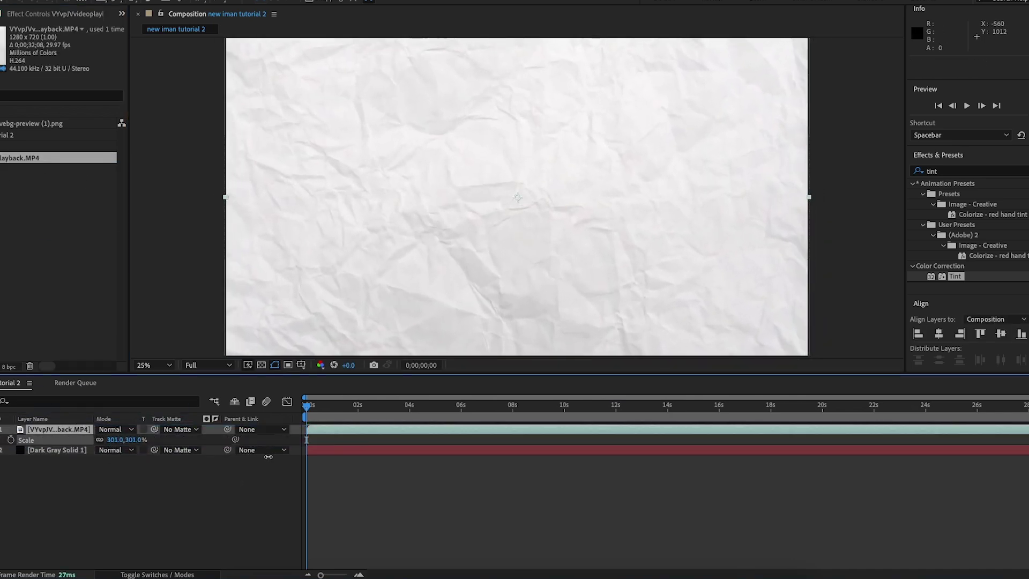
pyautogui.click(115, 429)
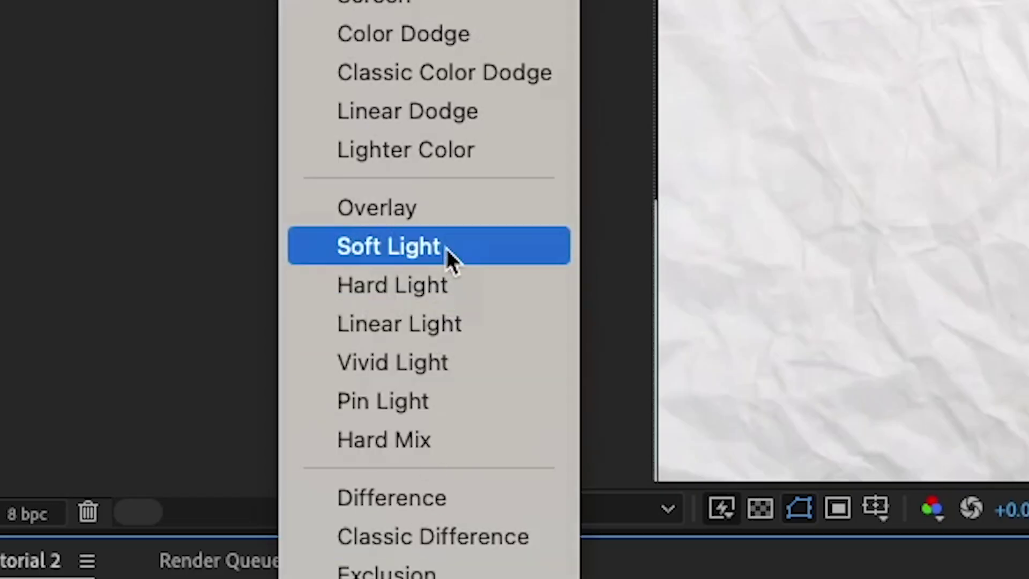
pyautogui.click(450, 257)
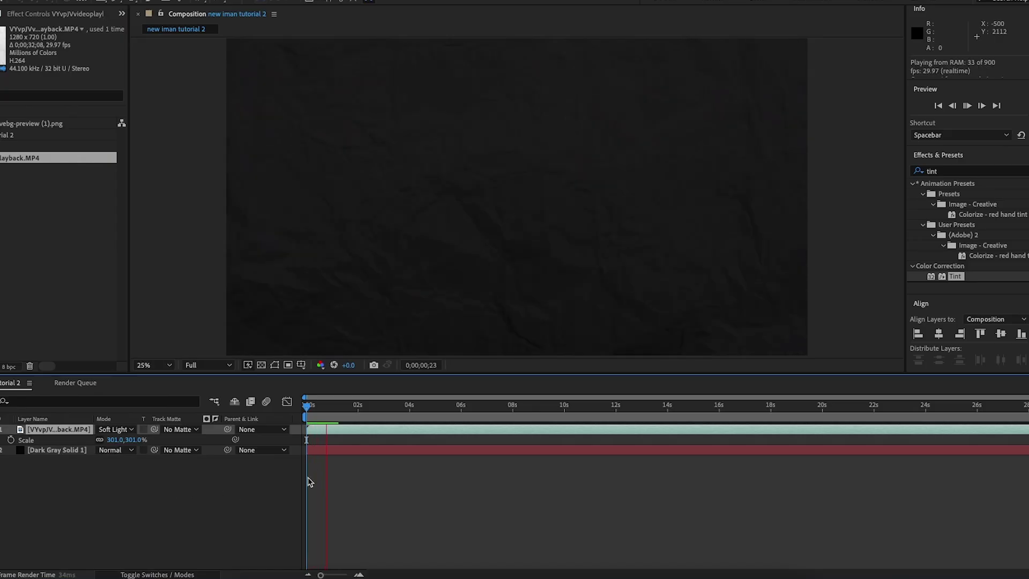
pyautogui.press('space')
pyautogui.moveTo(368, 408); pyautogui.dragTo(305, 408)
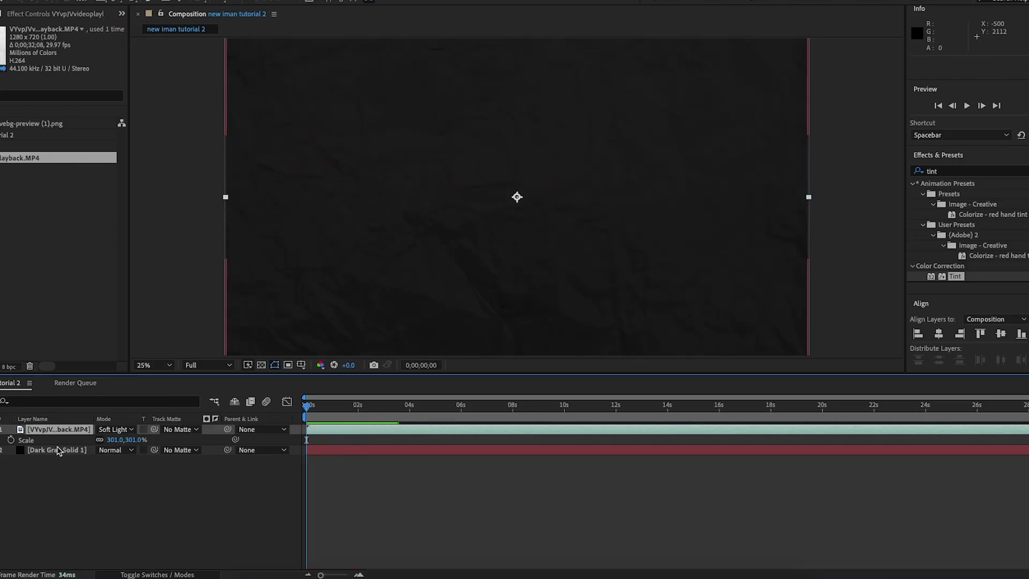
# - Darken the Dark Gray Solid 1 layer's color to #040404 and preview the background
pyautogui.click(58, 448)
pyautogui.click(289, 17)
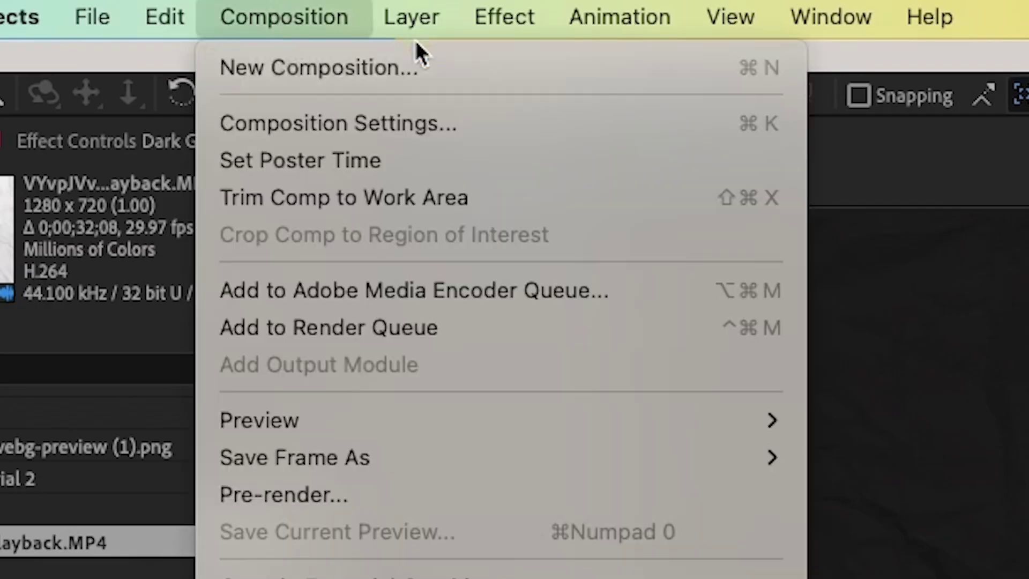
pyautogui.moveTo(412, 21)
pyautogui.click(449, 101)
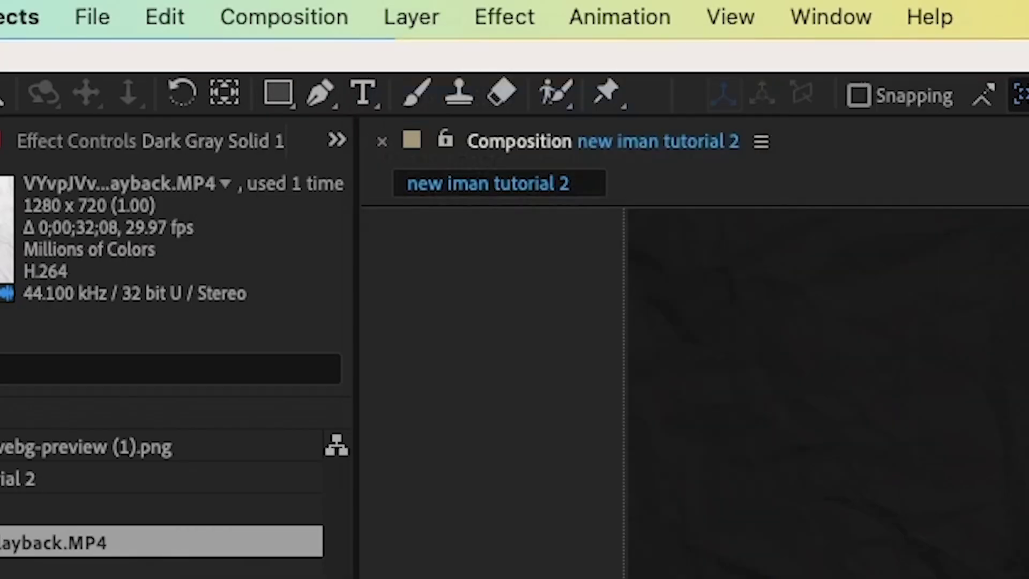
pyautogui.click(503, 348)
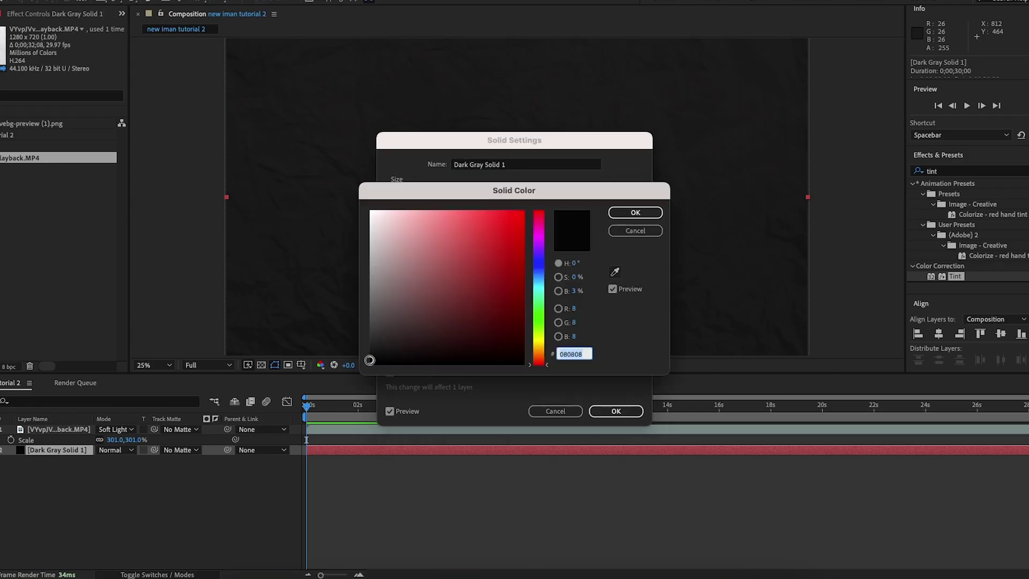
pyautogui.click(370, 363)
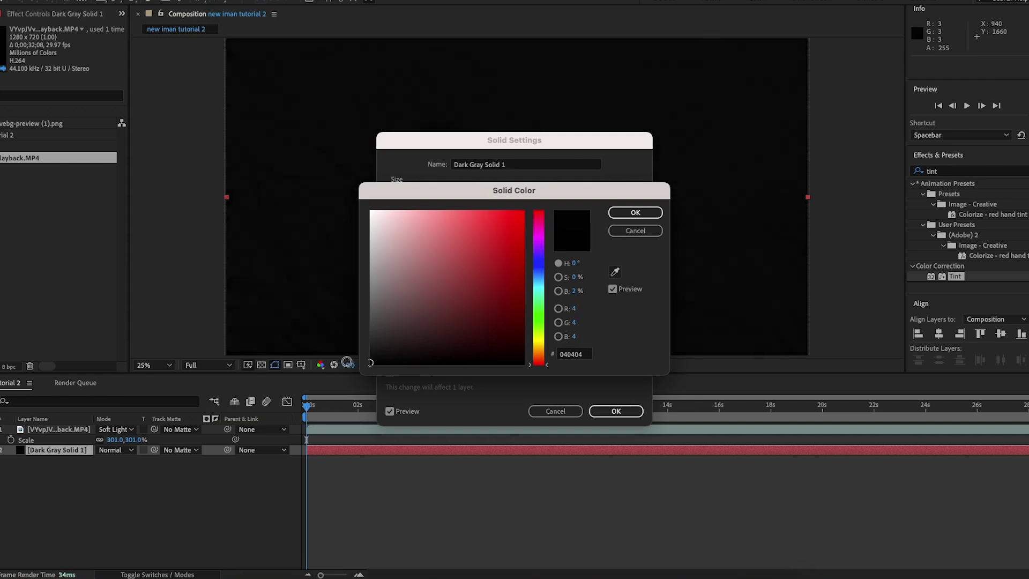
pyautogui.click(635, 213)
pyautogui.click(616, 411)
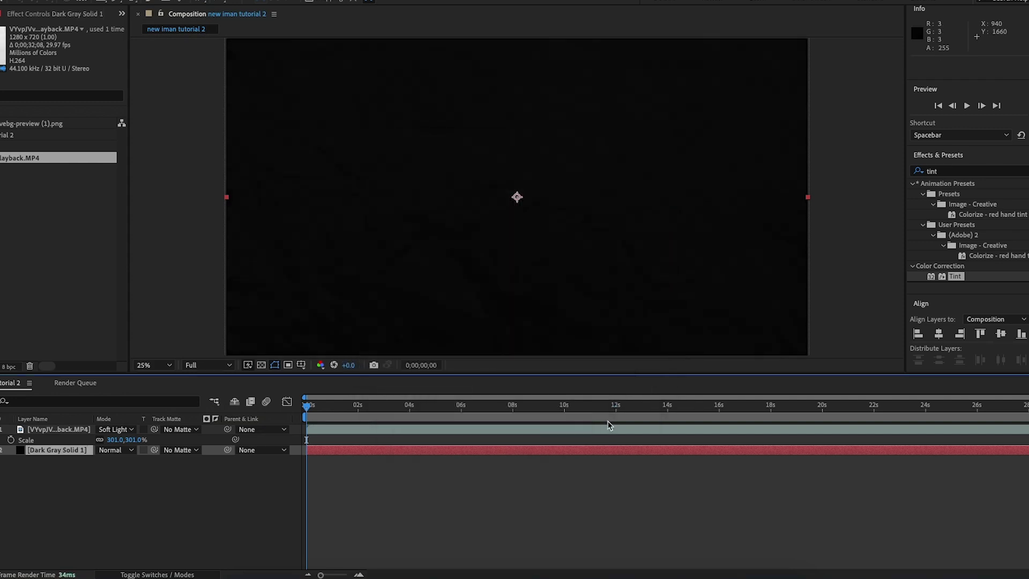
pyautogui.press('space')
pyautogui.click(332, 412)
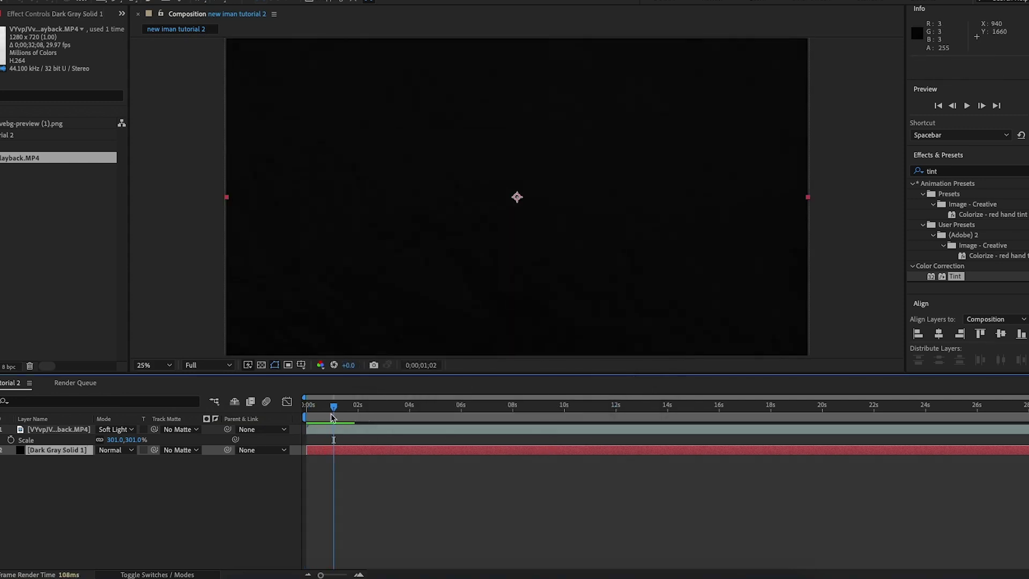
# - Time-stretch the paper texture layer to a factor of 30 and preview its speed
pyautogui.rightClick(62, 429)
pyautogui.moveTo(134, 277)
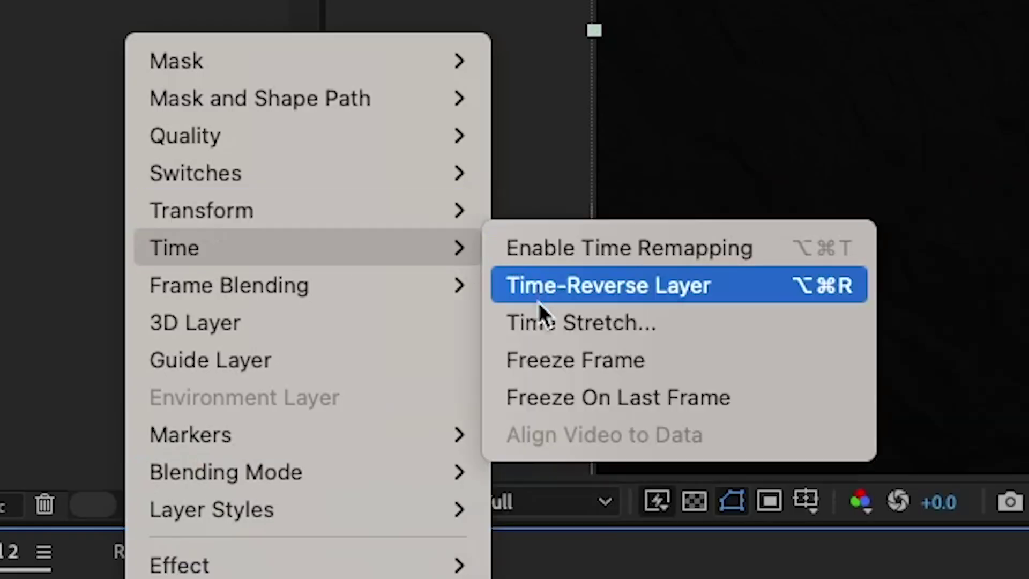
pyautogui.click(537, 317)
pyautogui.write('30')
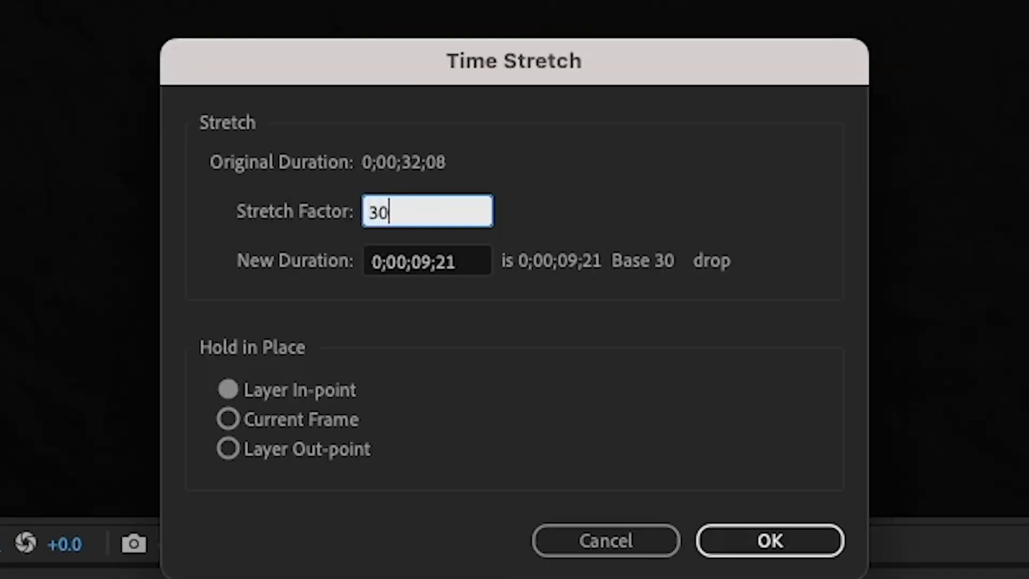
pyautogui.press('Return')
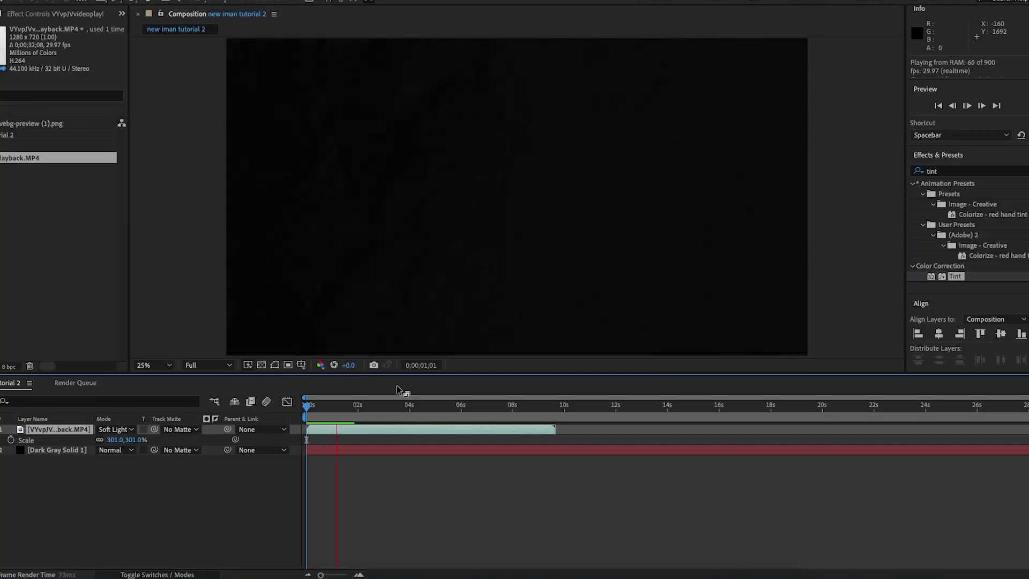
pyautogui.press('space')
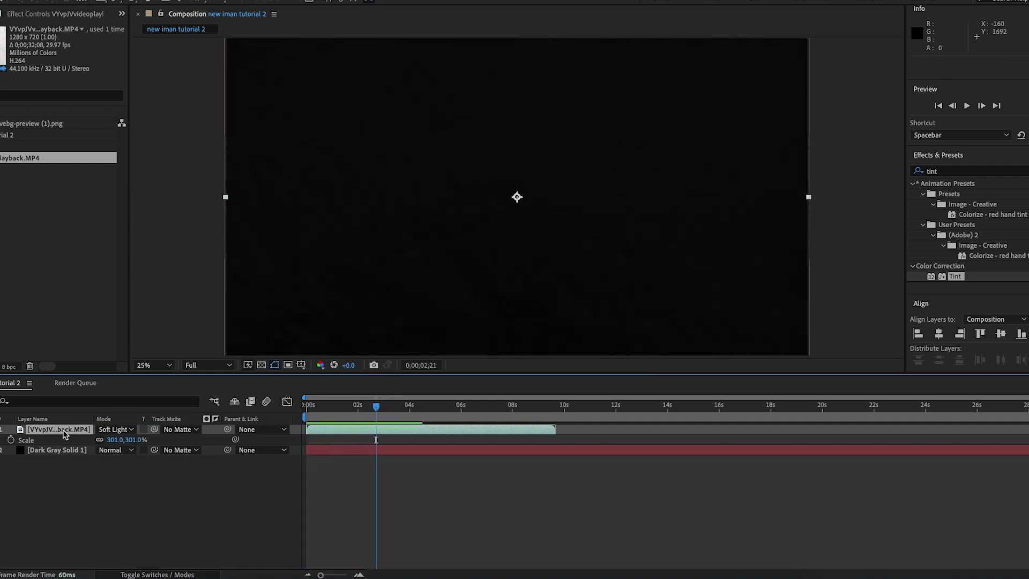
# - Set the paper texture layer's time stretch factor to 40 and preview the playback
pyautogui.rightClick(64, 434)
pyautogui.moveTo(150, 273)
pyautogui.click(232, 301)
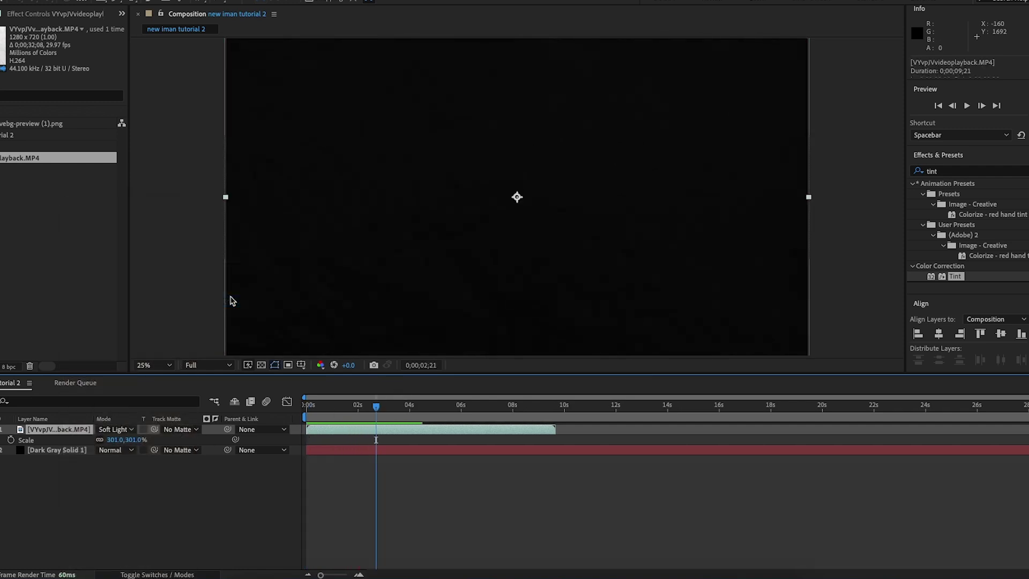
pyautogui.write('40')
pyautogui.press('Return')
pyautogui.press('space')
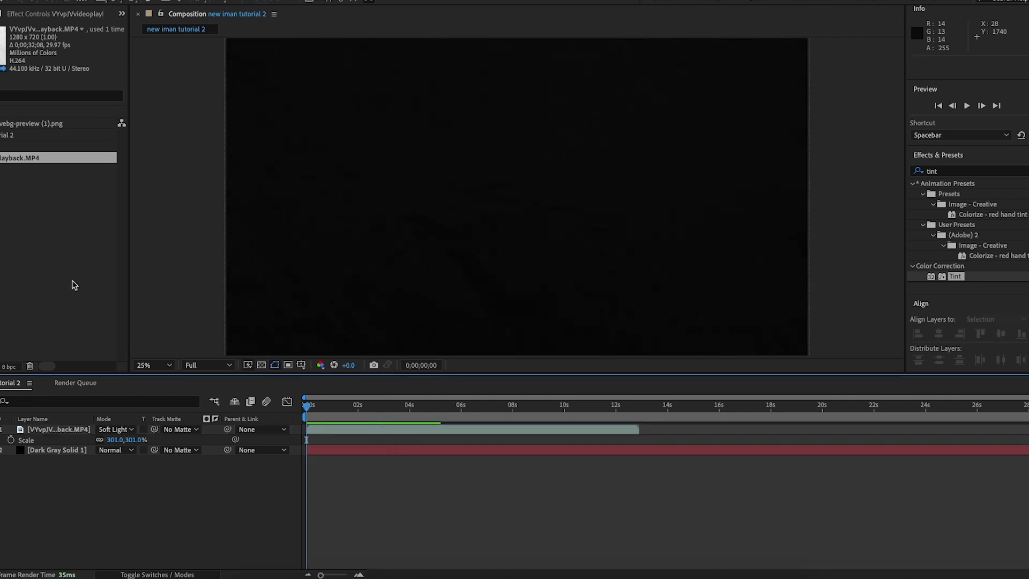
# - Place the dollar bill PNG as the top layer and scale it up to about 364%
pyautogui.click(72, 282)
pyautogui.moveTo(5, 122); pyautogui.dragTo(123, 410)
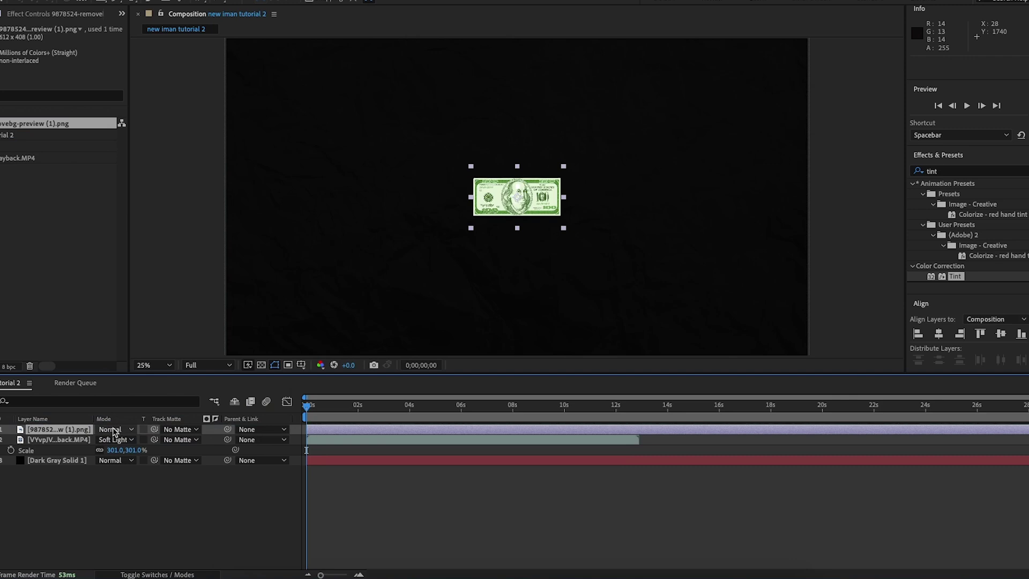
pyautogui.press('s')
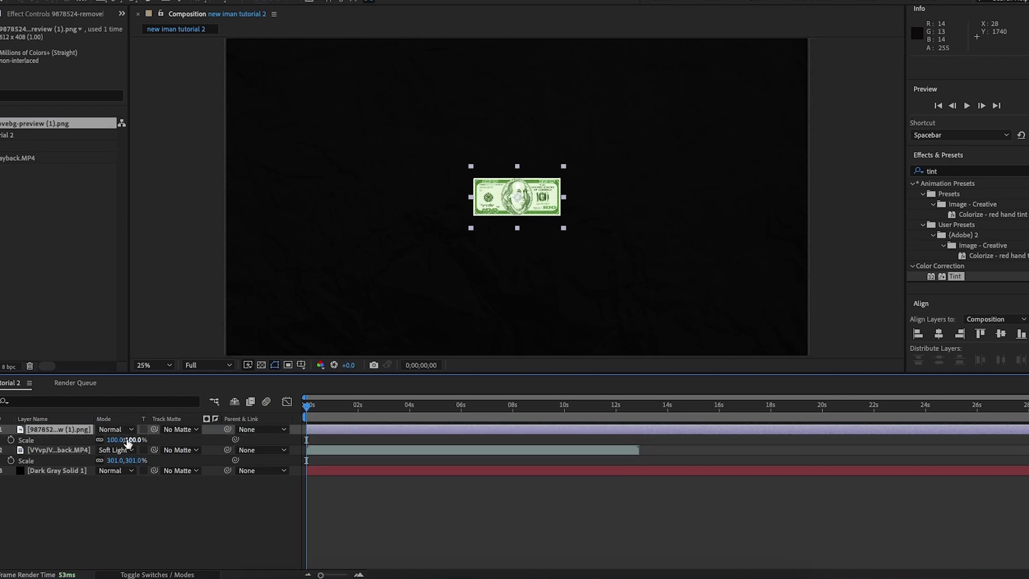
pyautogui.moveTo(124, 439); pyautogui.dragTo(291, 440)
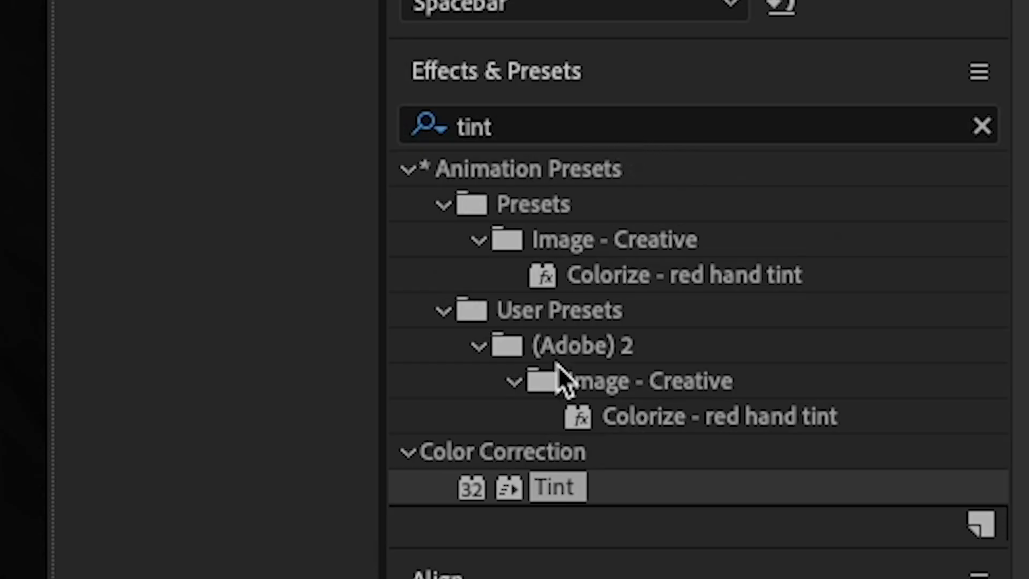
# - Apply the Tint effect to the dollar bill layer and map white to a saturated blue, #0019FF
pyautogui.click(959, 278)
pyautogui.doubleClick(566, 492)
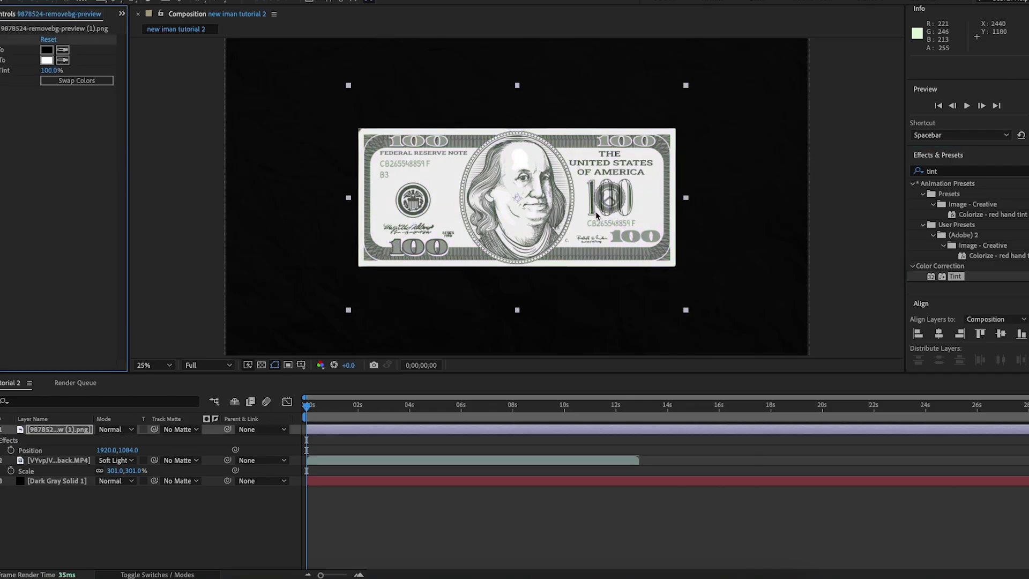
pyautogui.click(47, 60)
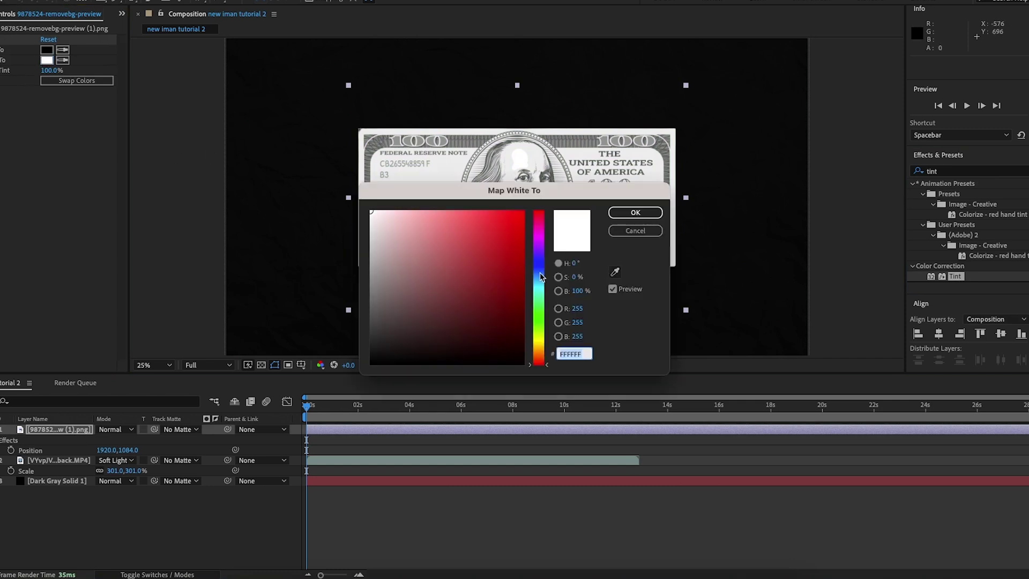
pyautogui.moveTo(540, 276); pyautogui.dragTo(542, 264)
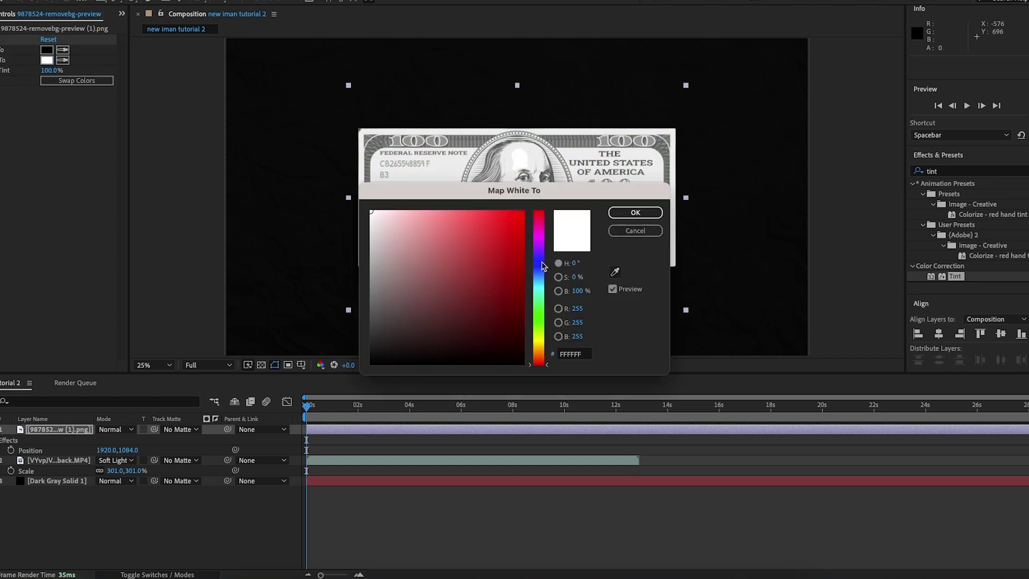
pyautogui.moveTo(466, 252); pyautogui.dragTo(564, 194)
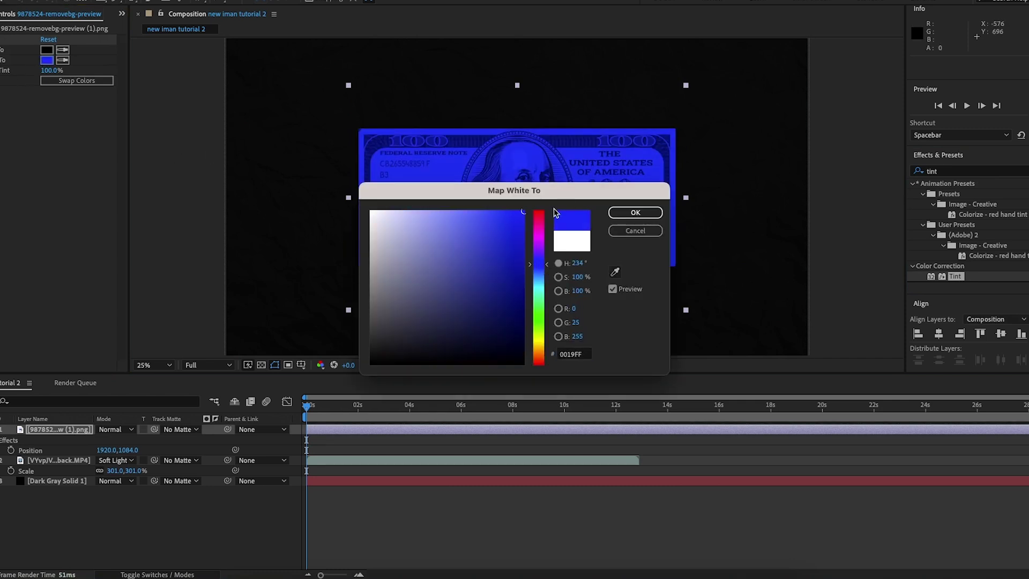
pyautogui.click(618, 214)
pyautogui.click(179, 541)
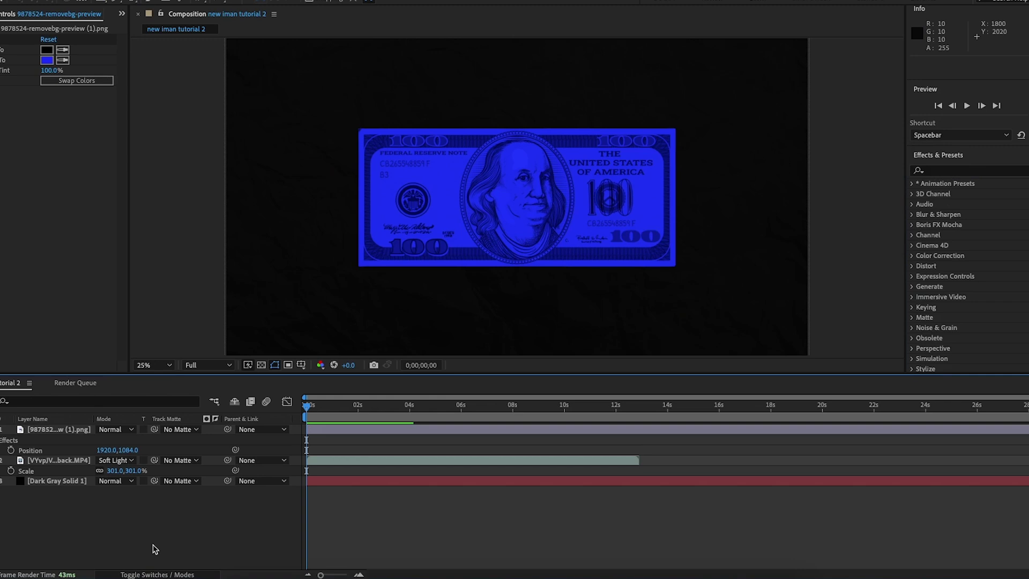
# - Find the Wave Warp effect and apply it to the dollar bill layer
pyautogui.click(976, 170)
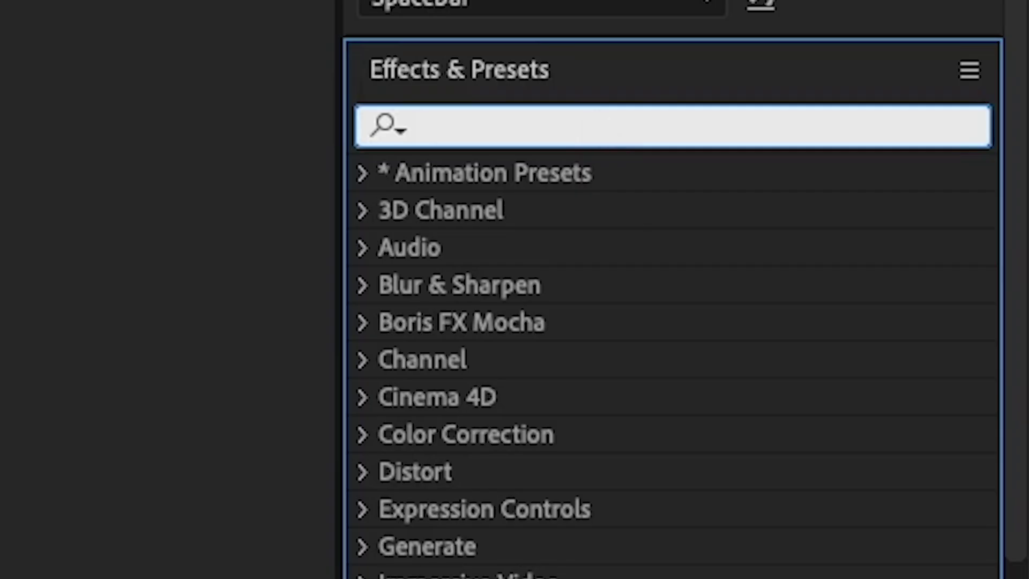
pyautogui.write('wave')
pyautogui.click(603, 325)
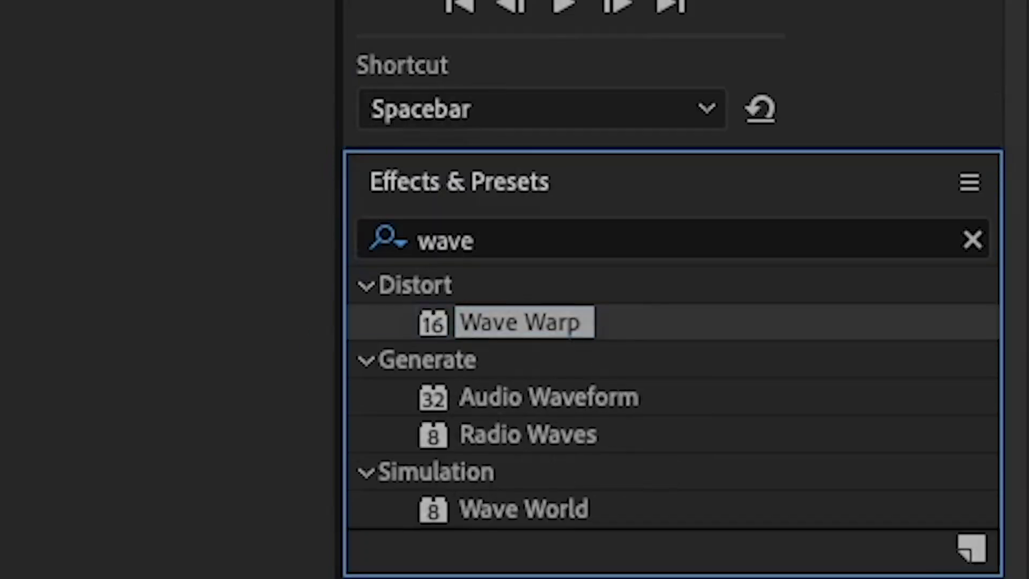
pyautogui.doubleClick(569, 333)
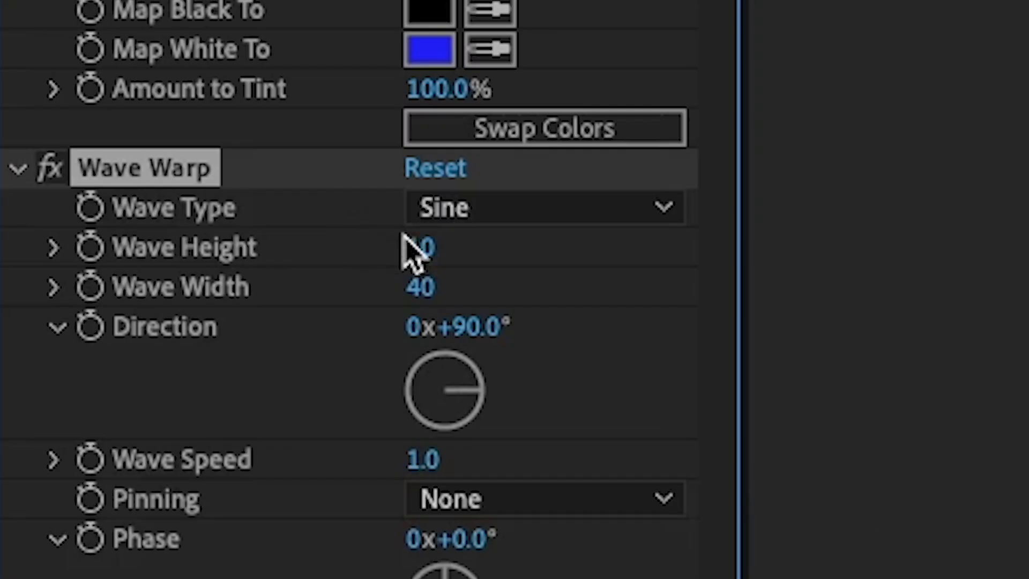
# - Set the bill's Wave Warp height to 4 and width to 101, and preview the waving motion
pyautogui.click(43, 111)
pyautogui.write('4')
pyautogui.press('Return')
pyautogui.moveTo(426, 308); pyautogui.dragTo(1028, 395)
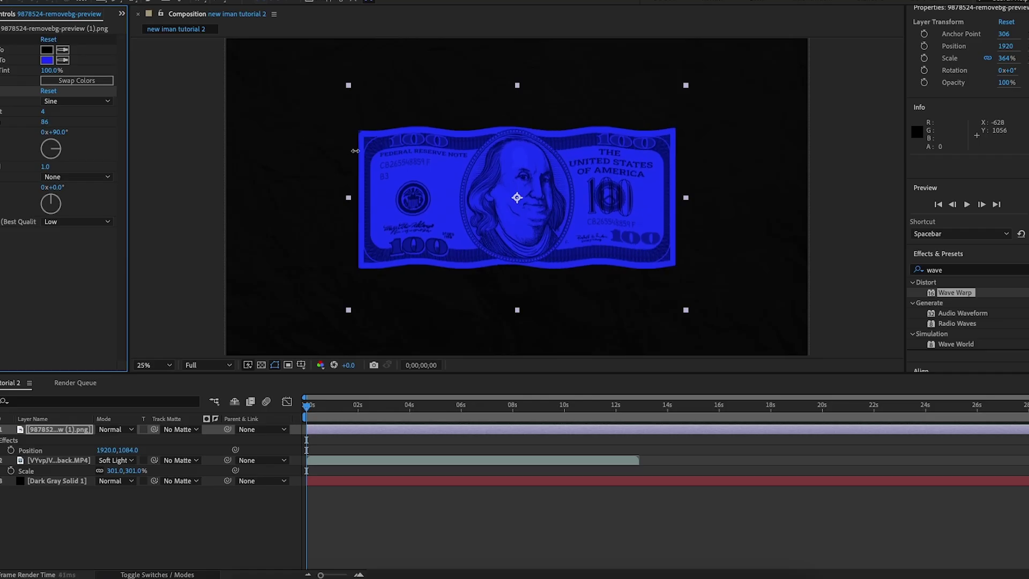
pyautogui.moveTo(355, 151); pyautogui.dragTo(460, 184)
pyautogui.press('space')
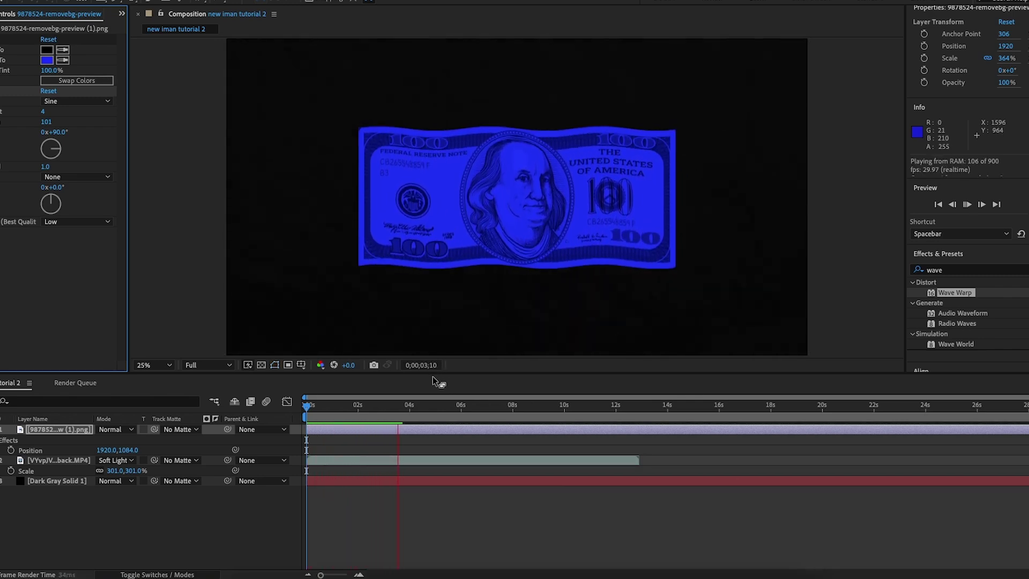
# - Add a rectangular mask to the dollar bill layer that isolates its upper-left quarter from the bill's centre outward
pyautogui.press('space')
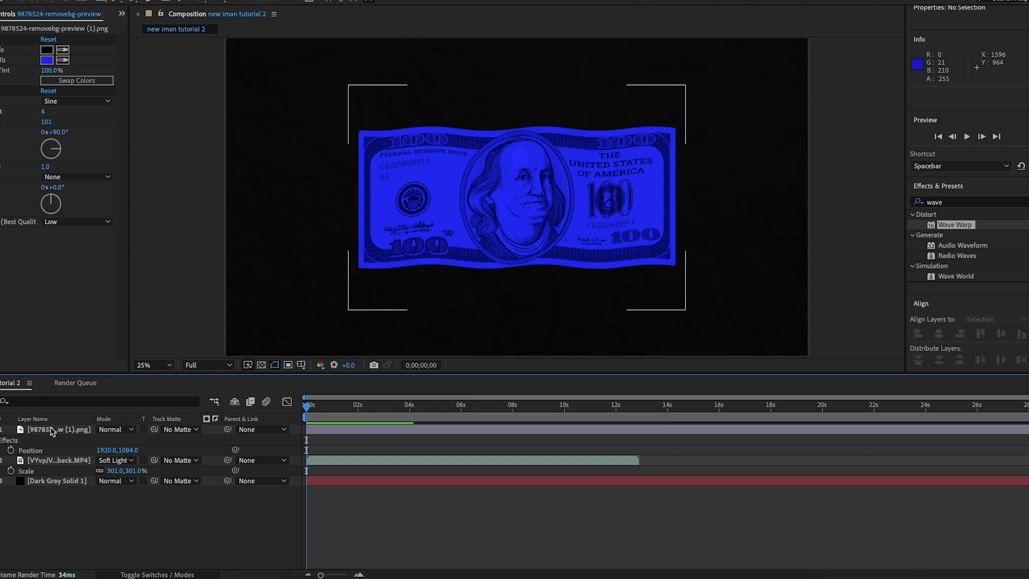
pyautogui.click(52, 431)
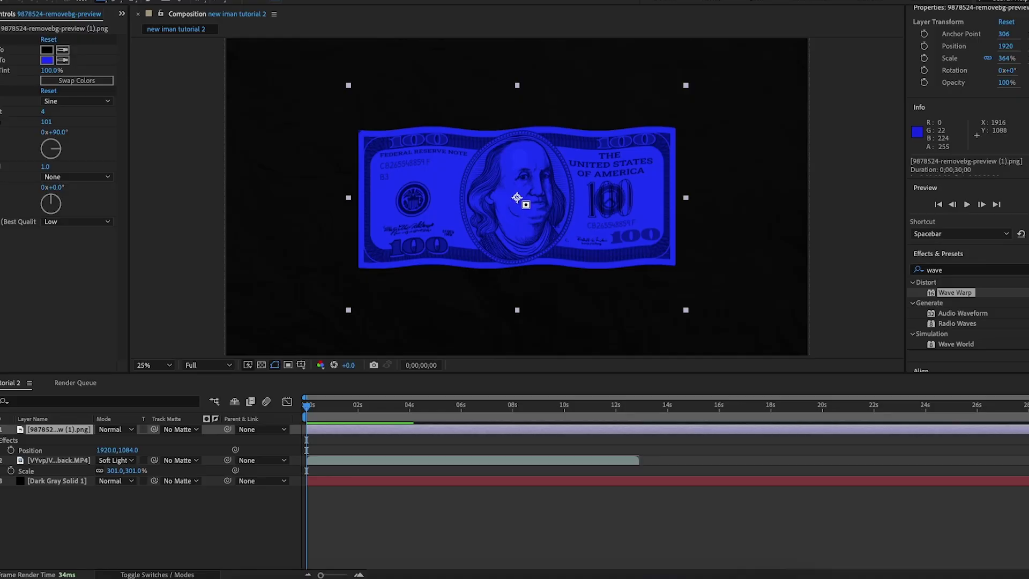
pyautogui.press('q')
pyautogui.moveTo(516, 197); pyautogui.dragTo(339, 113)
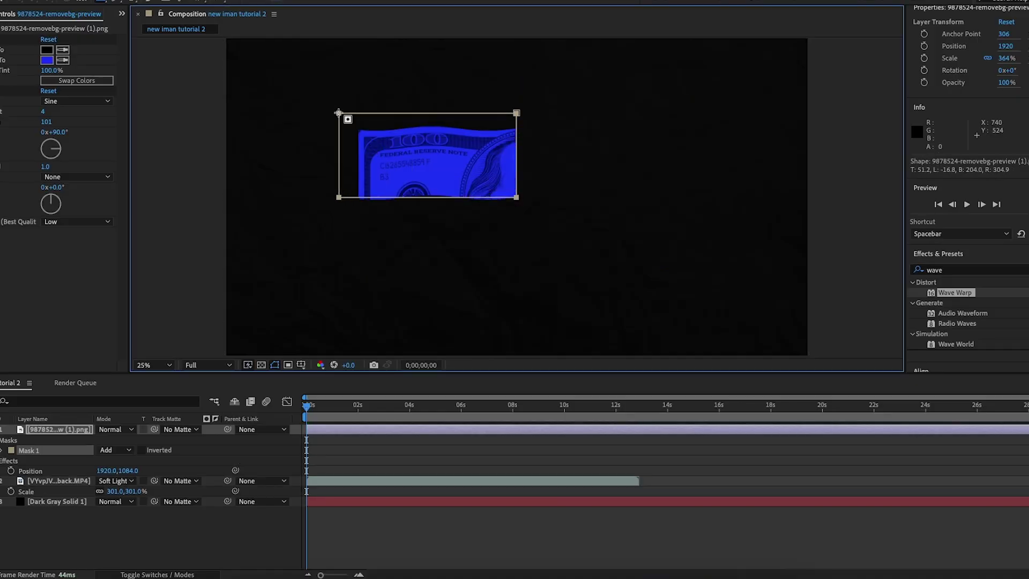
pyautogui.click(142, 451)
pyautogui.click(143, 451)
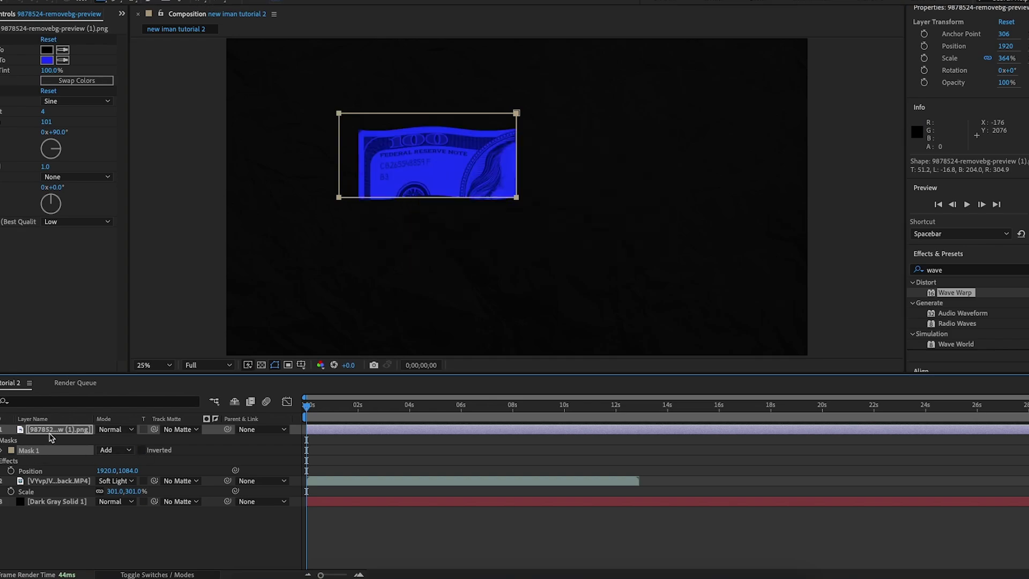
# - Duplicate the bill layer, delete the copy's mask, and mask the copy to the upper-right quarter
pyautogui.click(52, 432)
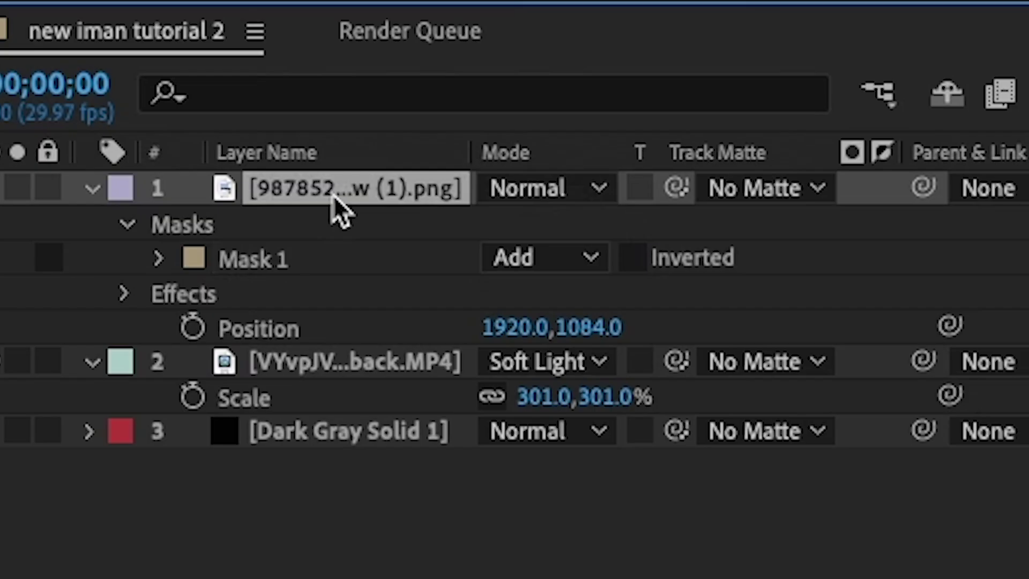
pyautogui.hotkey('ctrl', 'd')
pyautogui.click(93, 189)
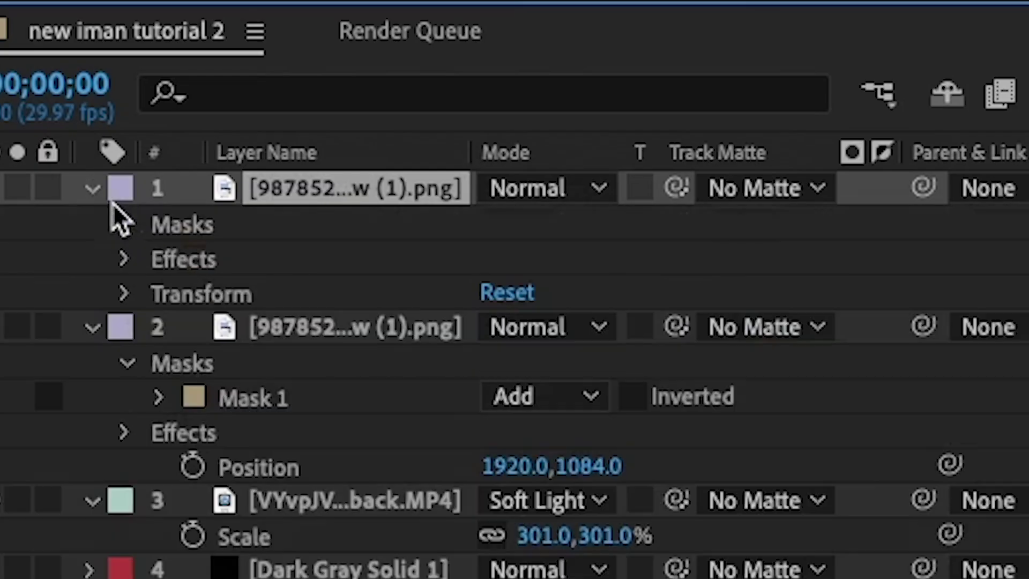
pyautogui.click(127, 224)
pyautogui.click(225, 259)
pyautogui.press('Delete')
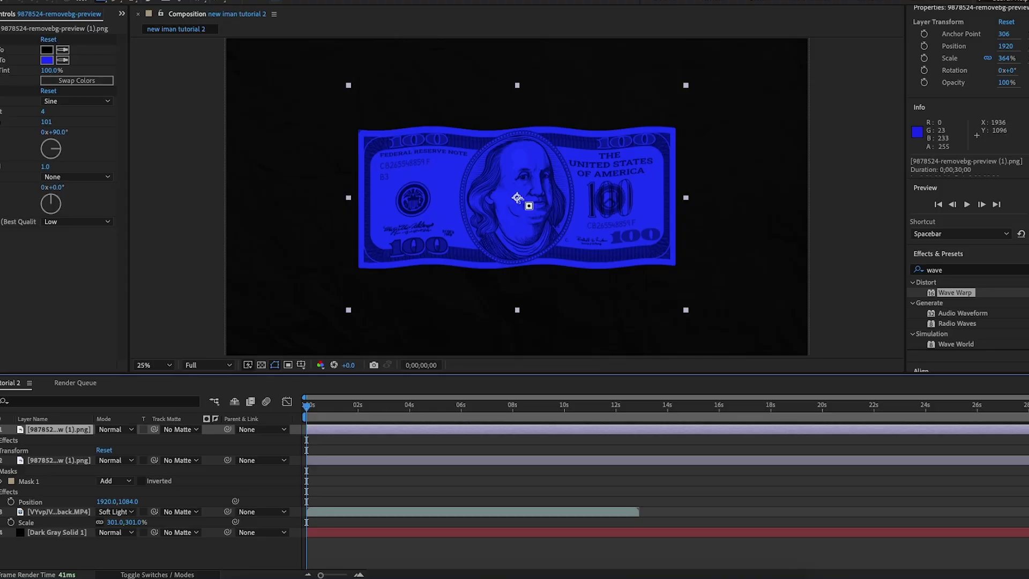
pyautogui.moveTo(517, 198); pyautogui.dragTo(703, 112)
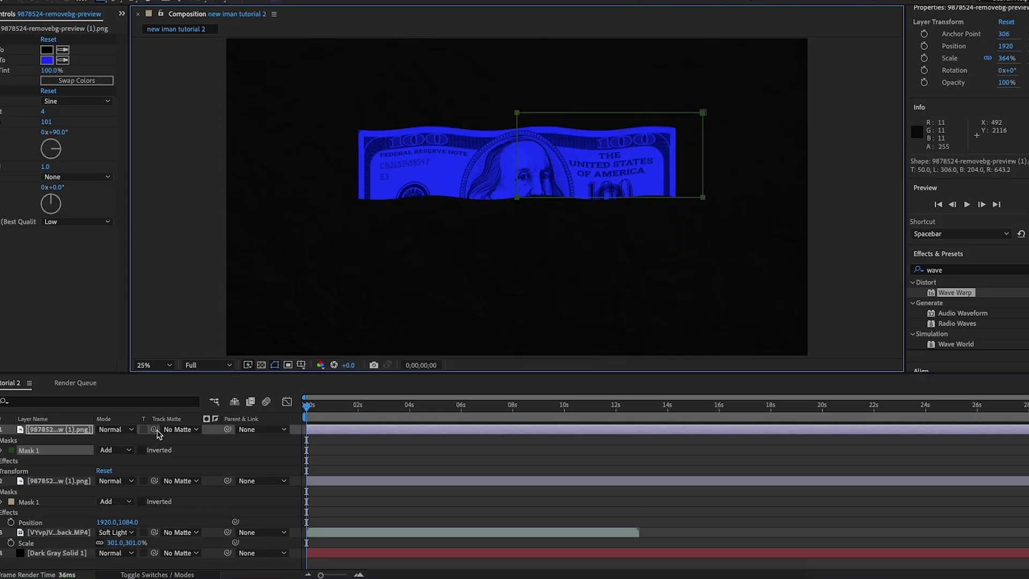
# - Duplicate the upper-right piece, delete its mask, and mask the new copy to the lower-right quarter
pyautogui.click(56, 429)
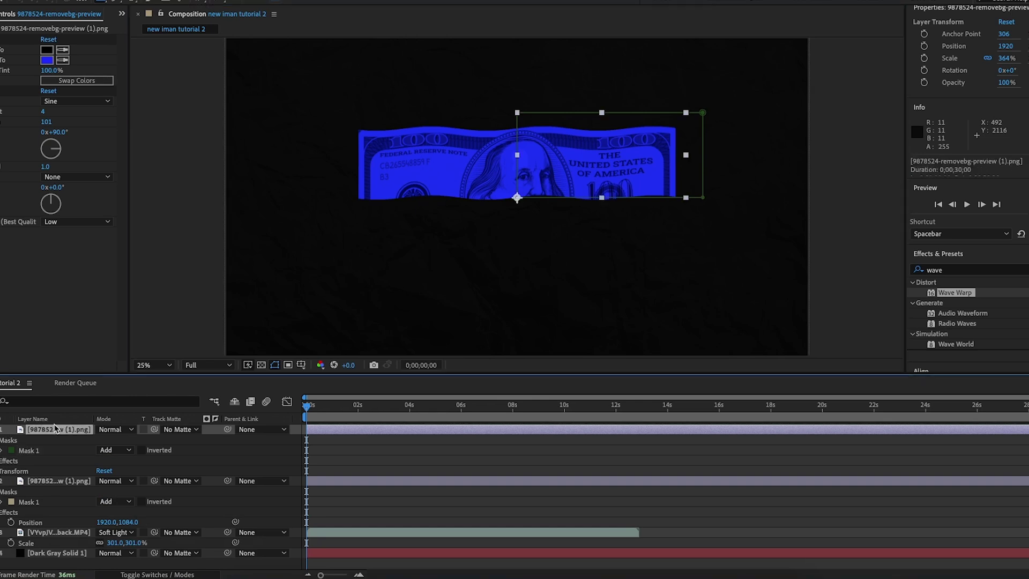
pyautogui.hotkey('ctrl', 'd')
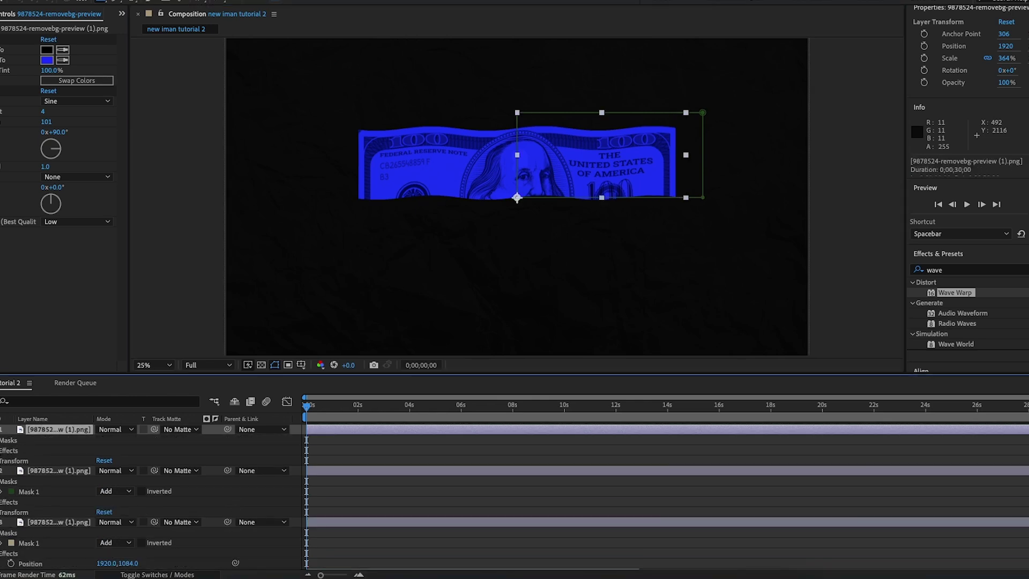
pyautogui.click(1, 440)
pyautogui.click(21, 451)
pyautogui.press('Delete')
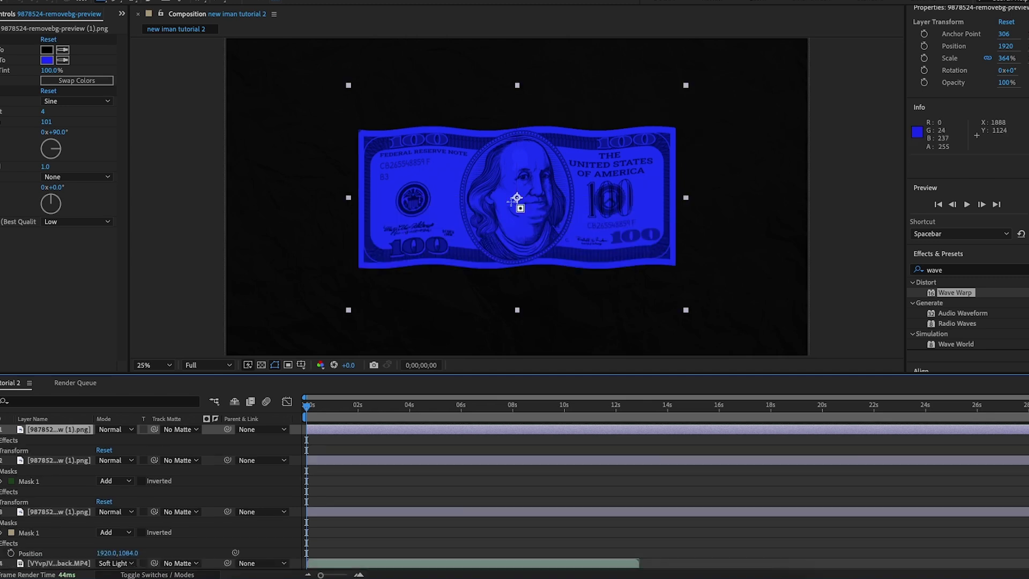
pyautogui.moveTo(516, 197); pyautogui.dragTo(698, 286)
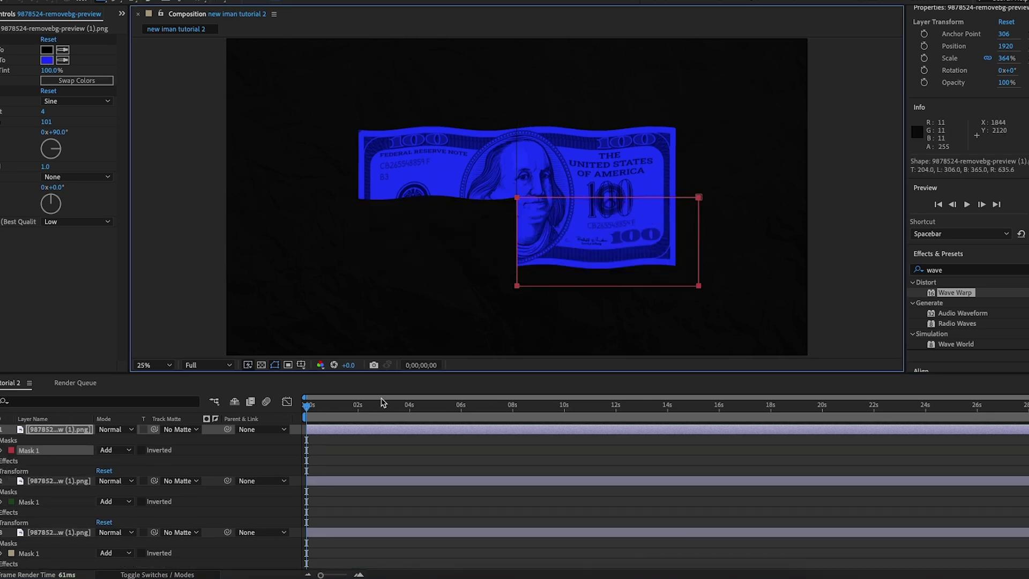
# - Duplicate the lower-right piece, delete its mask, and mask the new copy to the lower-left quarter
pyautogui.click(28, 431)
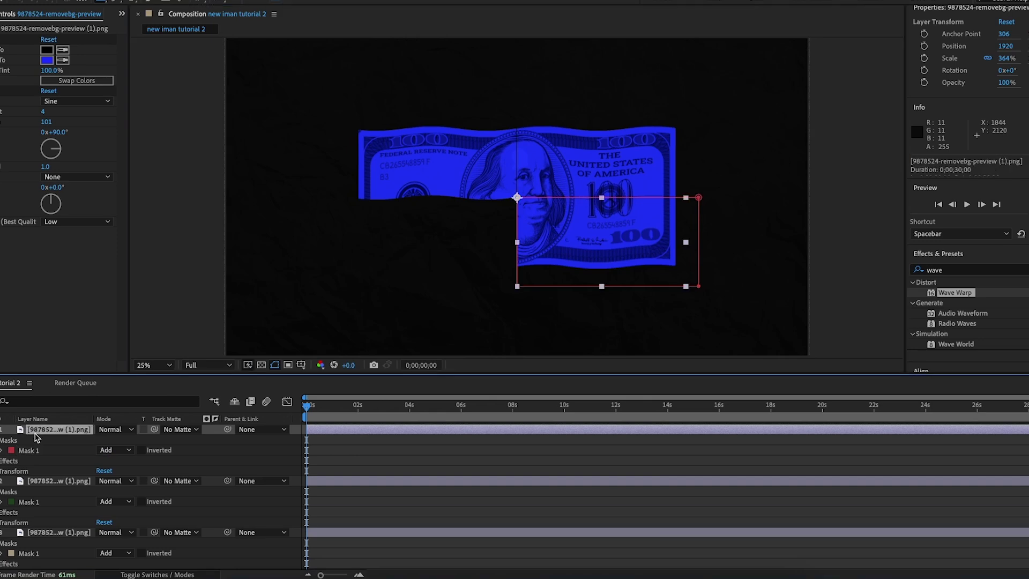
pyautogui.hotkey('ctrl', 'd')
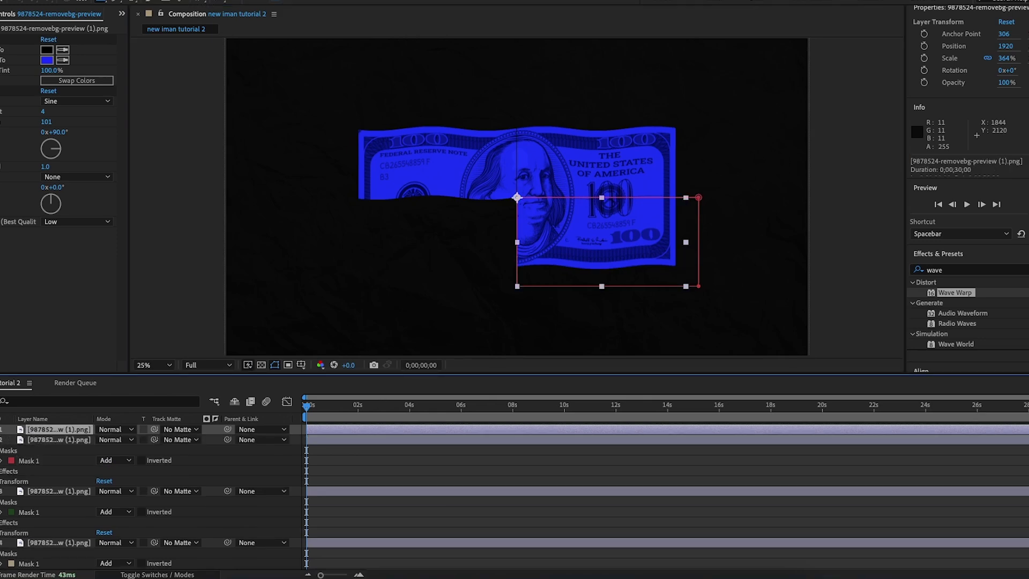
pyautogui.click(2, 429)
pyautogui.click(20, 451)
pyautogui.press('Delete')
pyautogui.moveTo(517, 197); pyautogui.dragTo(335, 285)
# - Nudge the upper-left bill piece to position 1921, 1082 to close the seam at the bill's centre
pyautogui.press('v')
pyautogui.click(158, 312)
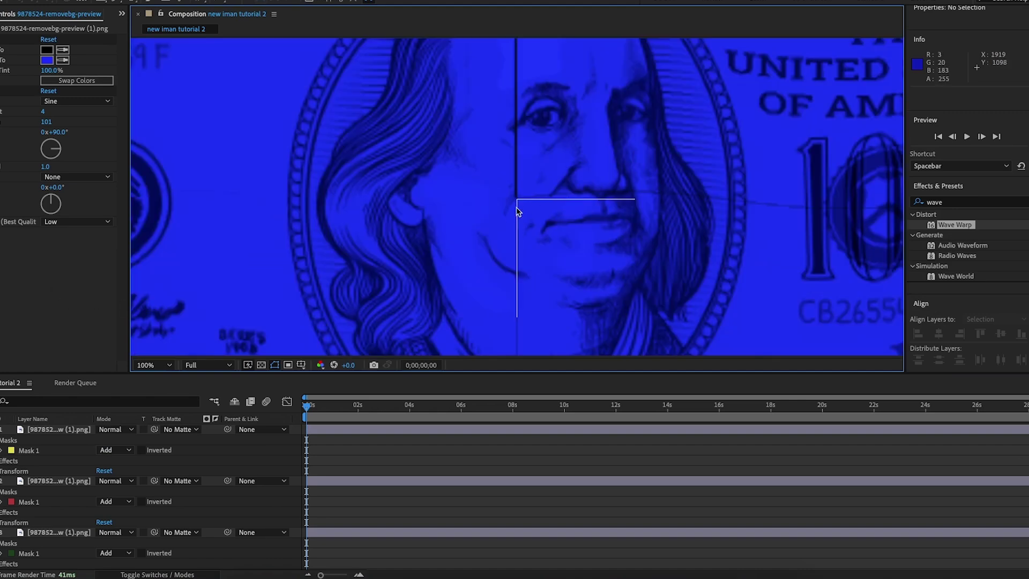
pyautogui.click(439, 178)
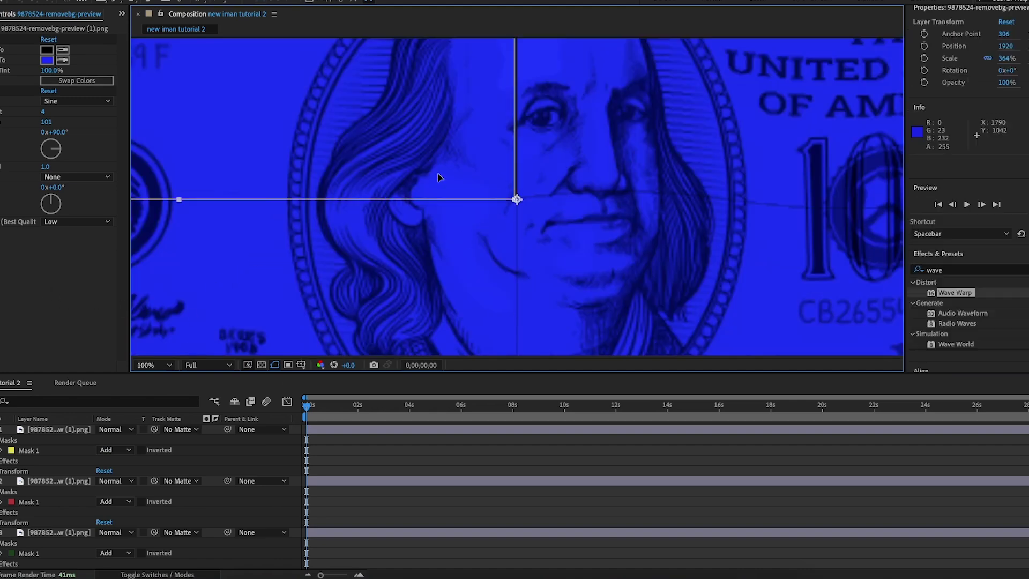
pyautogui.moveTo(439, 177); pyautogui.dragTo(440, 179)
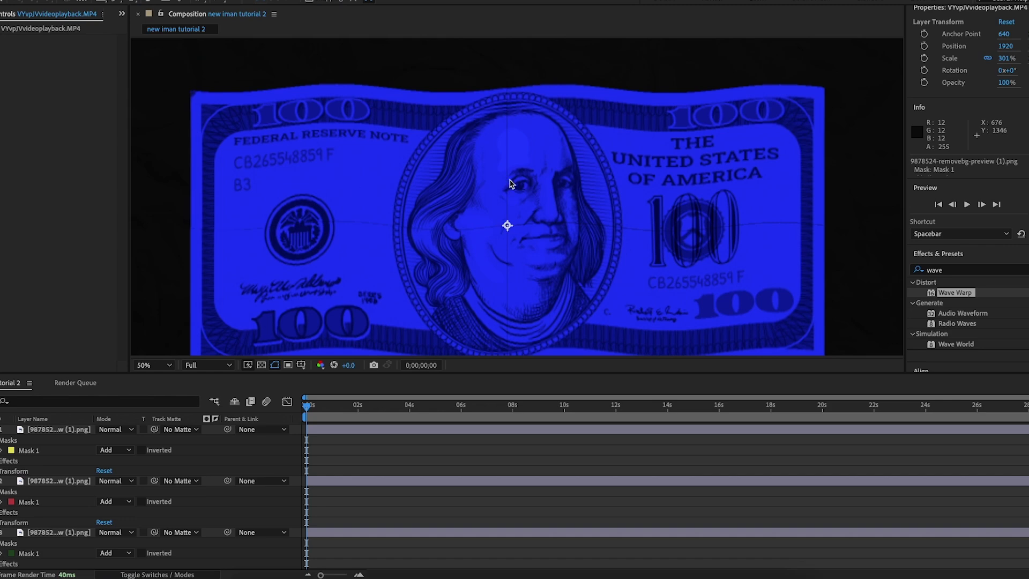
pyautogui.scroll(-2, 267, 267)
pyautogui.click(183, 272)
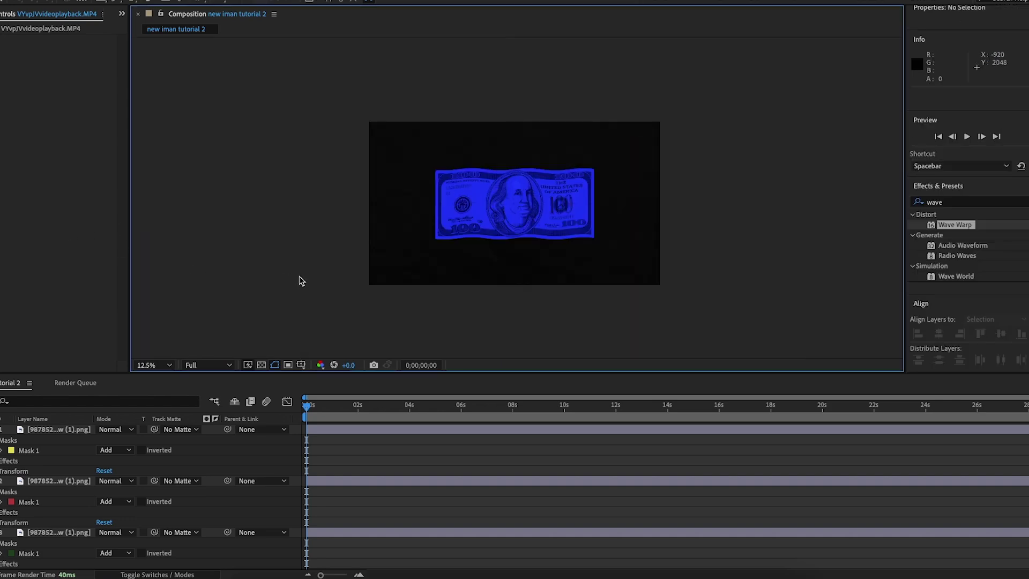
pyautogui.scroll(1, 297, 277)
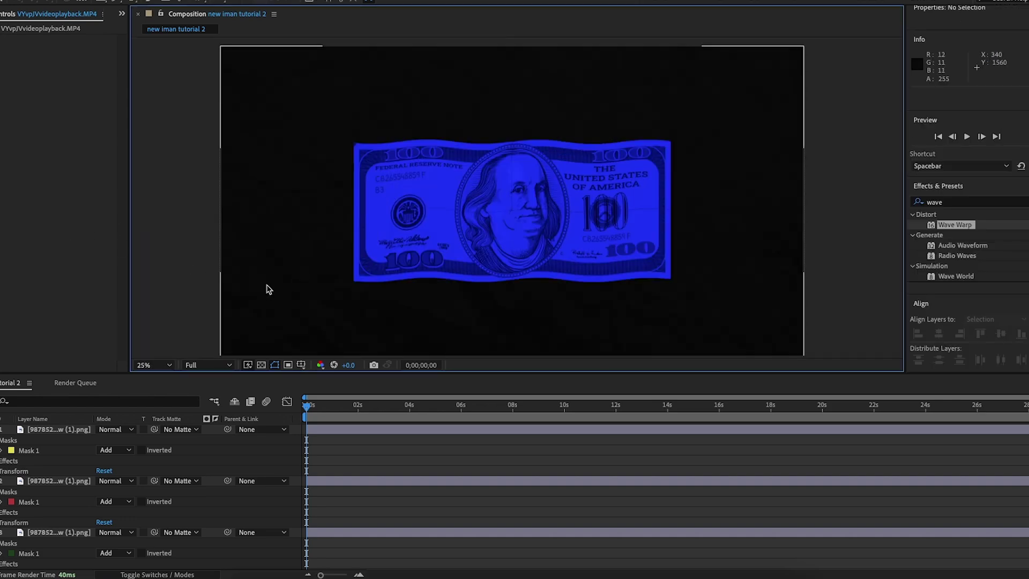
# - Set starting Position keyframes on all four bill pieces at 0 seconds and preview the animation
pyautogui.click(50, 433)
pyautogui.scroll(-3, 77, 481)
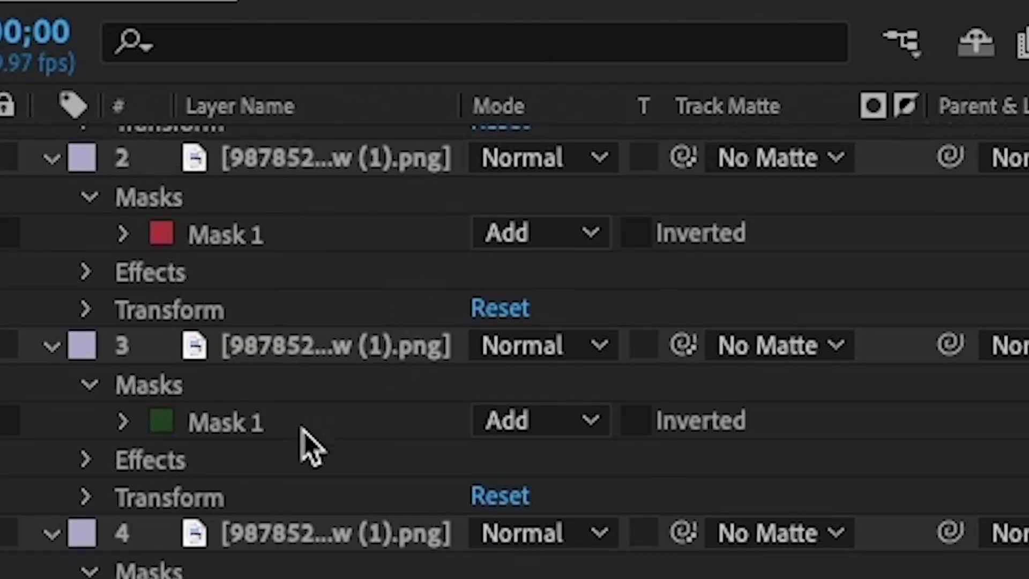
pyautogui.scroll(-1, 308, 448)
pyautogui.keyDown('shift'); pyautogui.click(313, 504); pyautogui.keyUp('shift')
pyautogui.press('p')
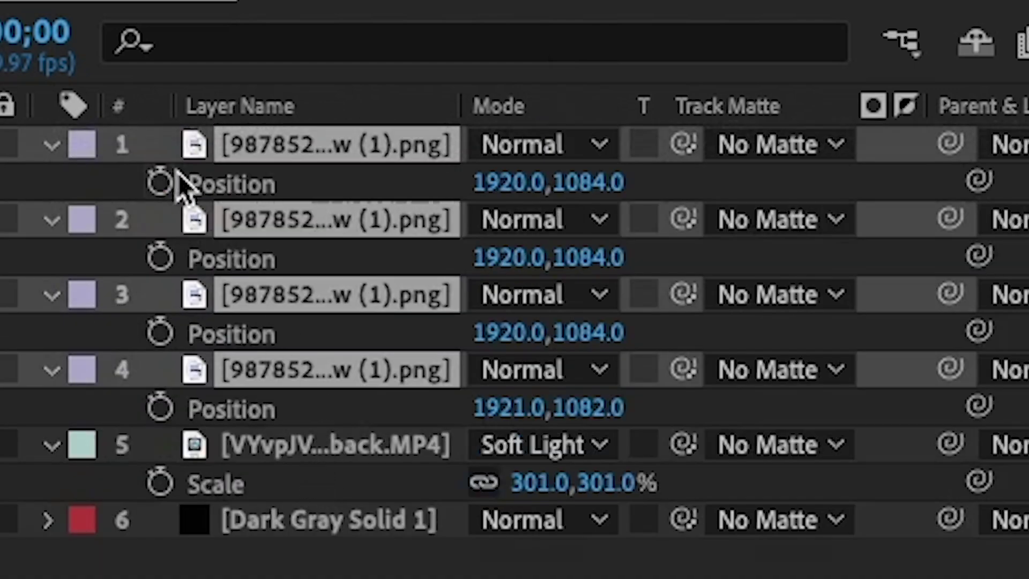
pyautogui.click(160, 183)
pyautogui.press('space')
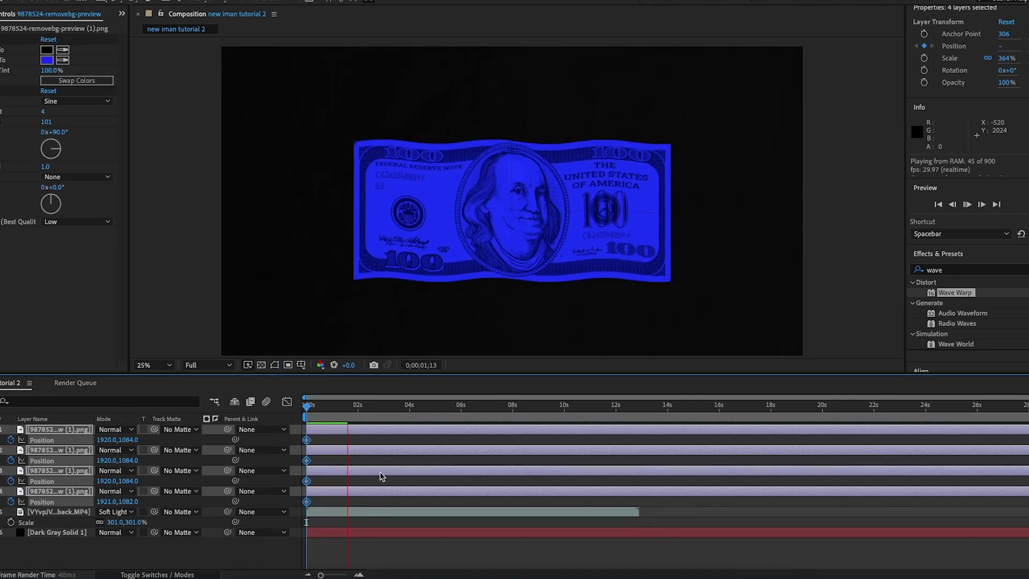
# - At 2 seconds, move the four bill pieces diagonally outward from the centre, leaving a narrow cross-shaped gap
pyautogui.click(410, 504)
pyautogui.scroll(4, 533, 227)
pyautogui.moveTo(534, 228); pyautogui.dragTo(553, 208)
pyautogui.moveTo(514, 284); pyautogui.dragTo(533, 303)
pyautogui.moveTo(455, 294); pyautogui.dragTo(438, 315)
pyautogui.moveTo(449, 210); pyautogui.dragTo(437, 194)
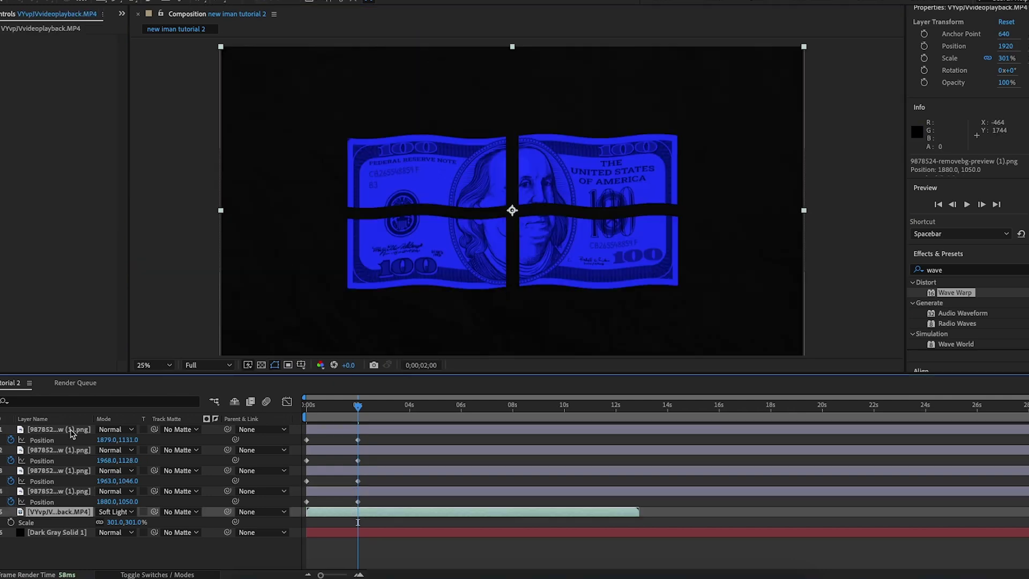
# - Widen the gap at 2 seconds by moving the pieces to about 1870, 1141; 1983, 1138; 1975, 1038; and 1868, 1042
pyautogui.scroll(3, 507, 226)
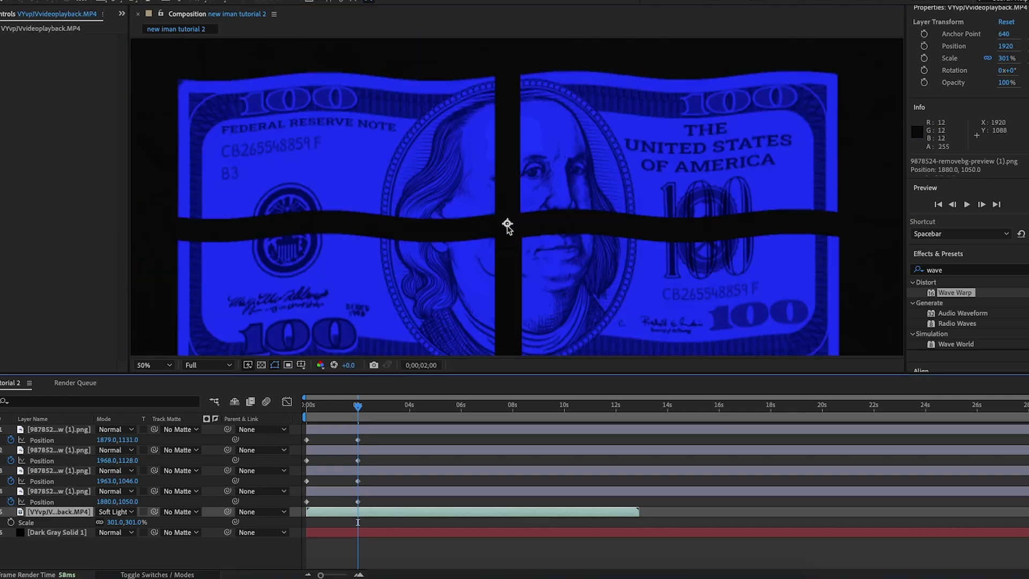
pyautogui.click(66, 429)
pyautogui.moveTo(422, 308); pyautogui.dragTo(417, 315)
pyautogui.moveTo(561, 319); pyautogui.dragTo(569, 323)
pyautogui.moveTo(545, 208); pyautogui.dragTo(549, 203)
pyautogui.moveTo(431, 218); pyautogui.dragTo(425, 213)
pyautogui.click(522, 282)
pyautogui.scroll(-2, 573, 290)
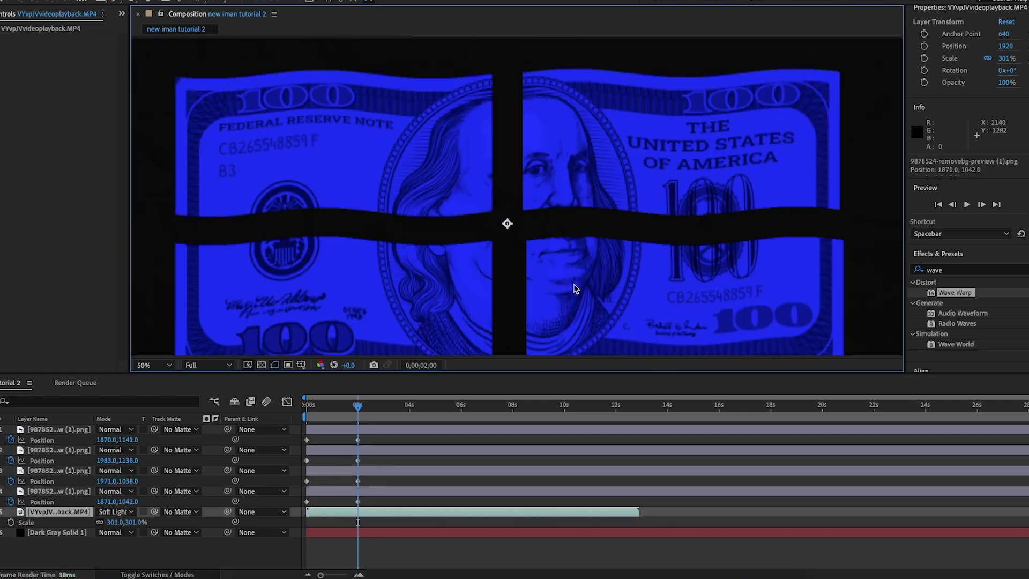
pyautogui.scroll(-2, 573, 289)
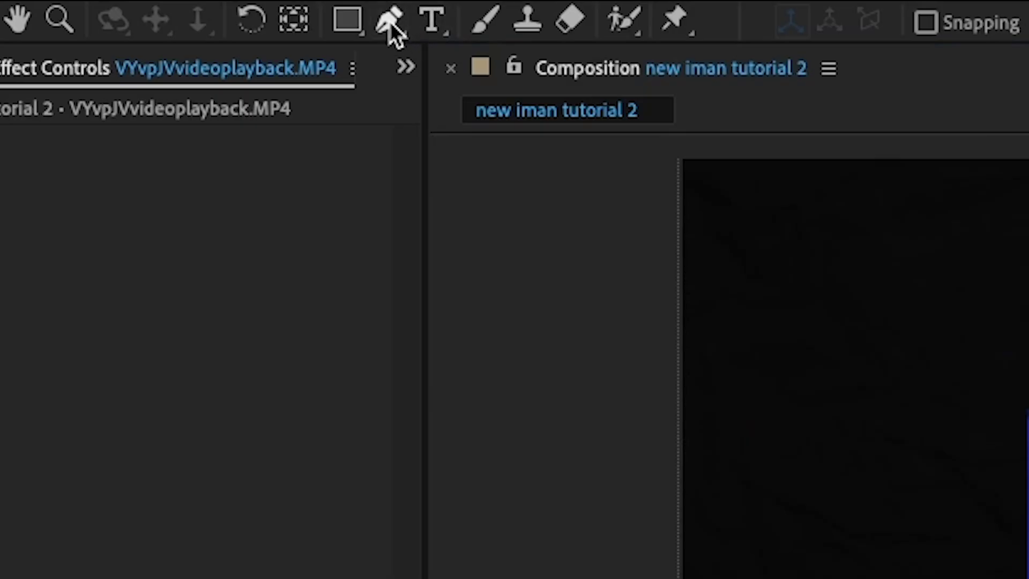
# - Set up the Pen tool with no fill and a white stroke 10 pixels wide
pyautogui.click(391, 24)
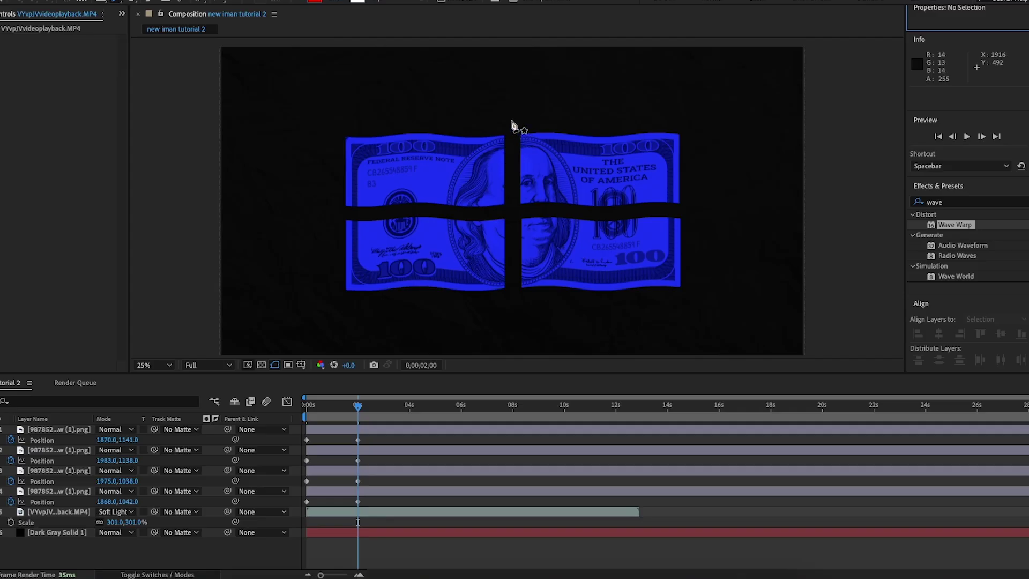
pyautogui.click(297, 4)
pyautogui.click(453, 252)
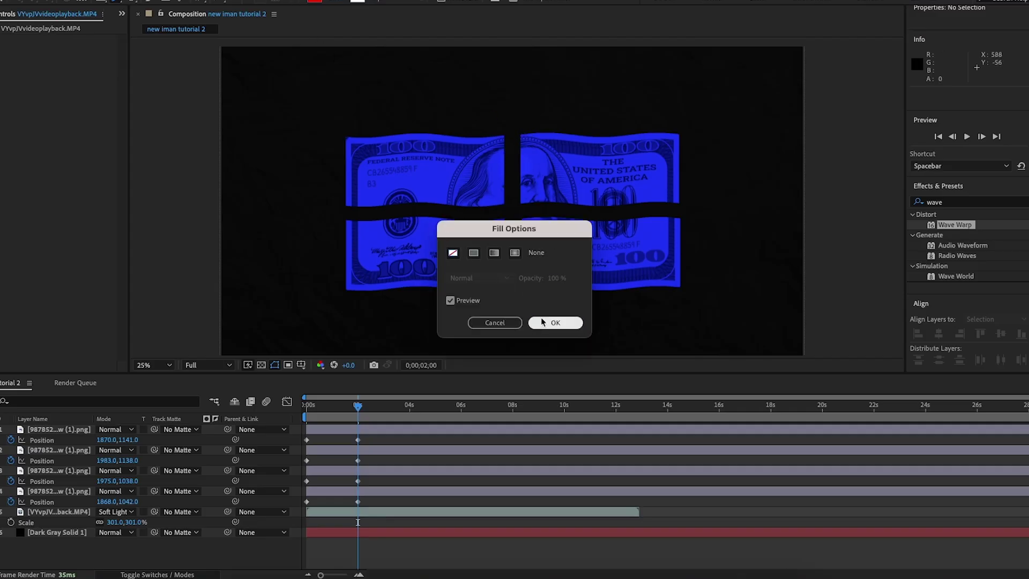
pyautogui.click(556, 322)
pyautogui.write('10')
pyautogui.press('Return')
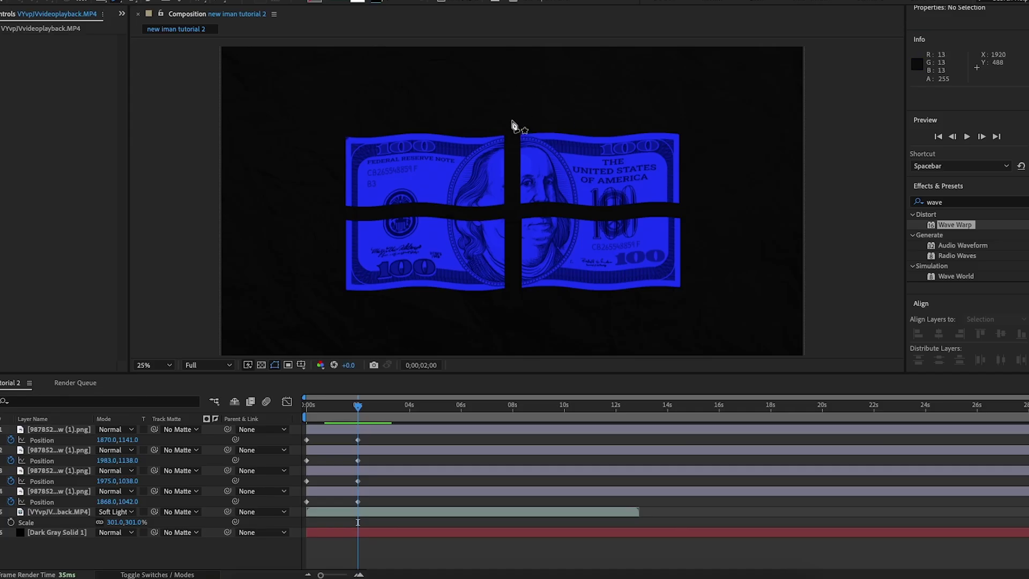
# - Draw a vertical and a horizontal straight line through the bill's gaps, each on its own shape layer and extending past the bill's edges
pyautogui.click(511, 120)
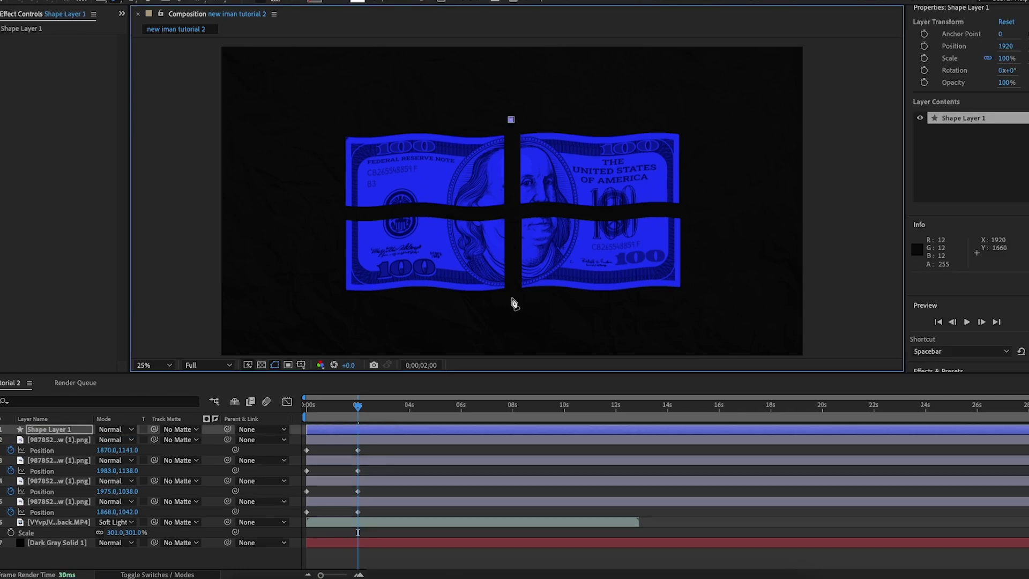
pyautogui.click(512, 309)
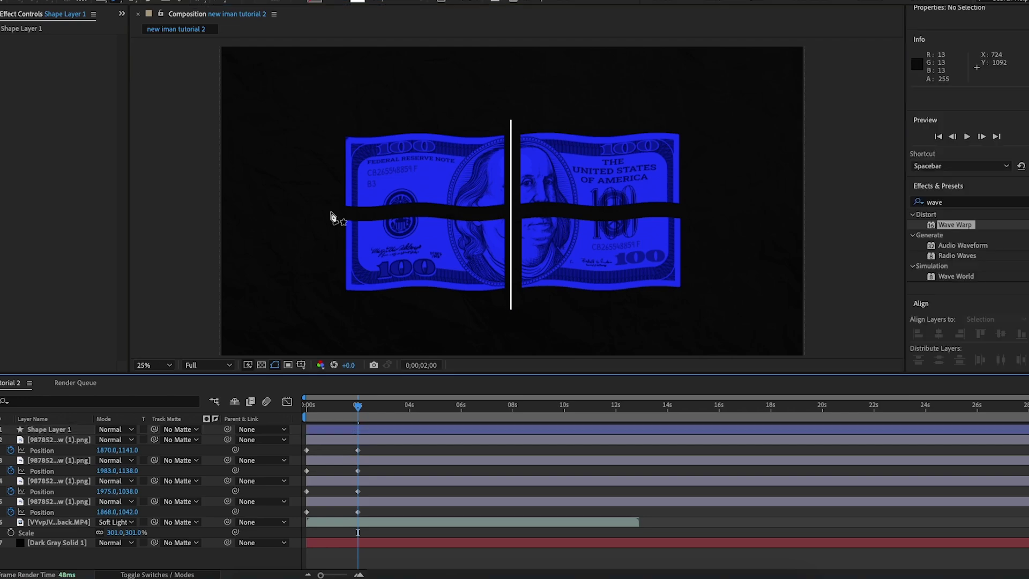
pyautogui.click(328, 211)
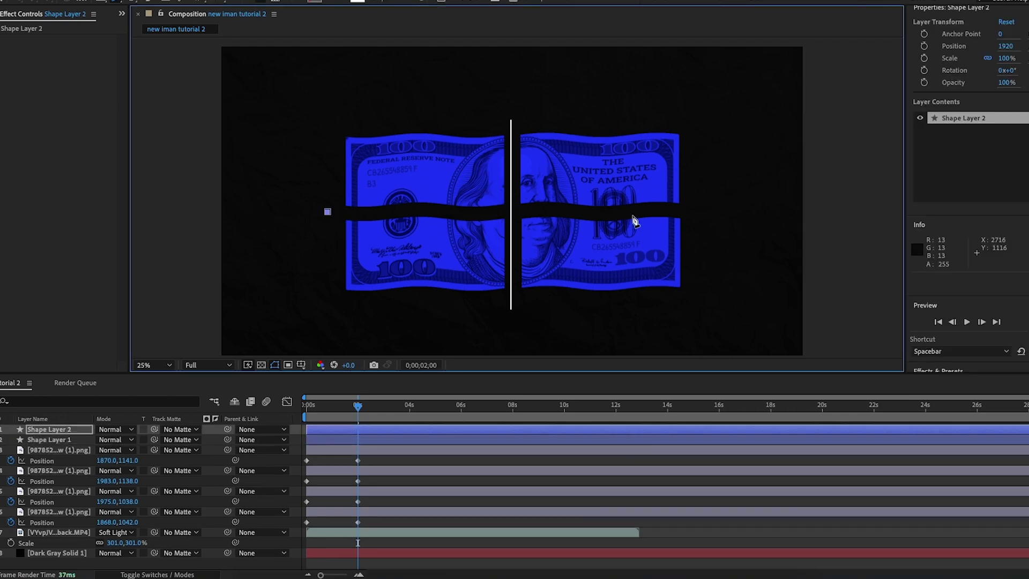
pyautogui.click(701, 213)
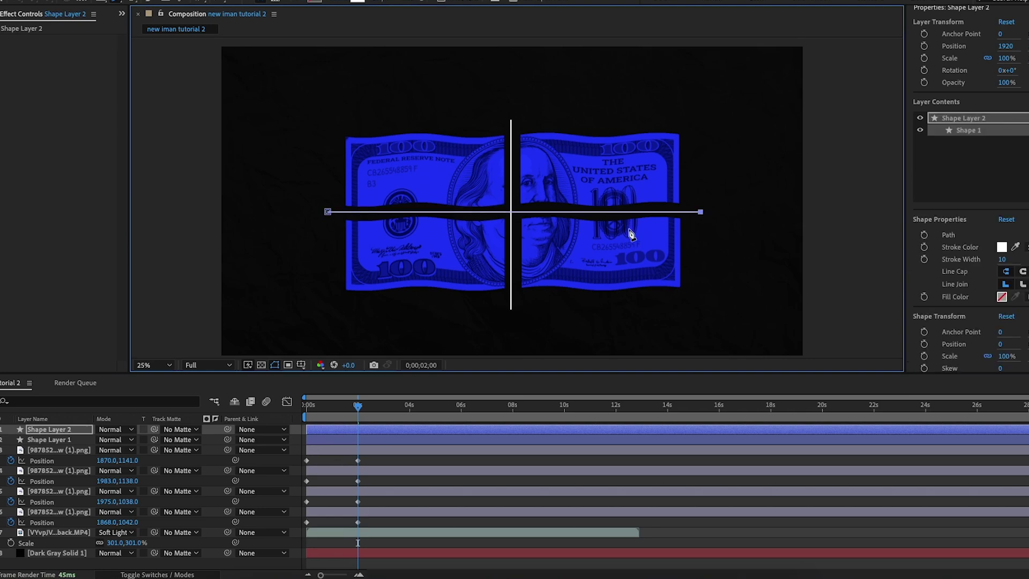
# - Shift the vertical line's X position to about 1928 to centre it in the gap
pyautogui.click(56, 440)
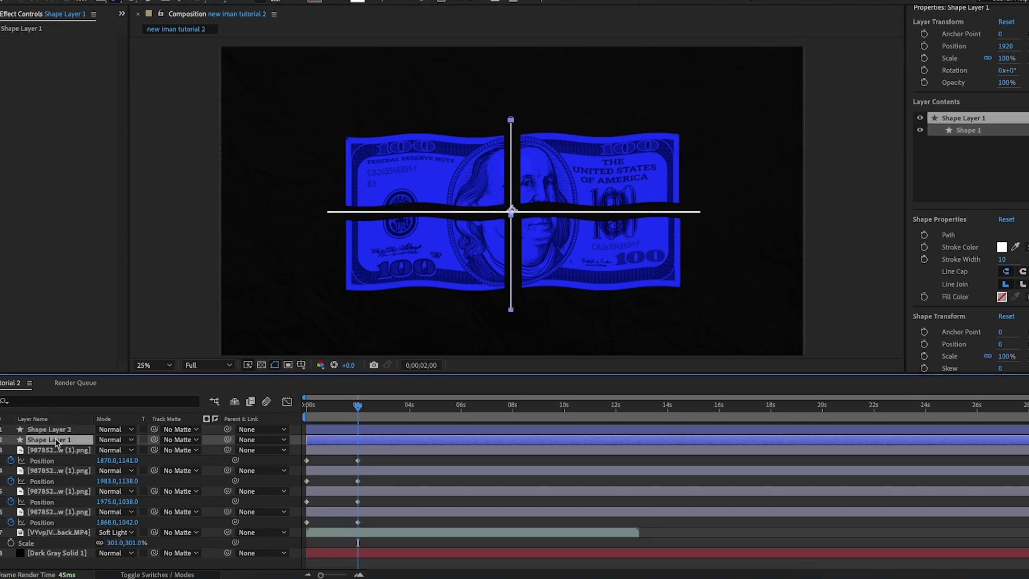
pyautogui.press('p')
pyautogui.moveTo(101, 451); pyautogui.dragTo(106, 450)
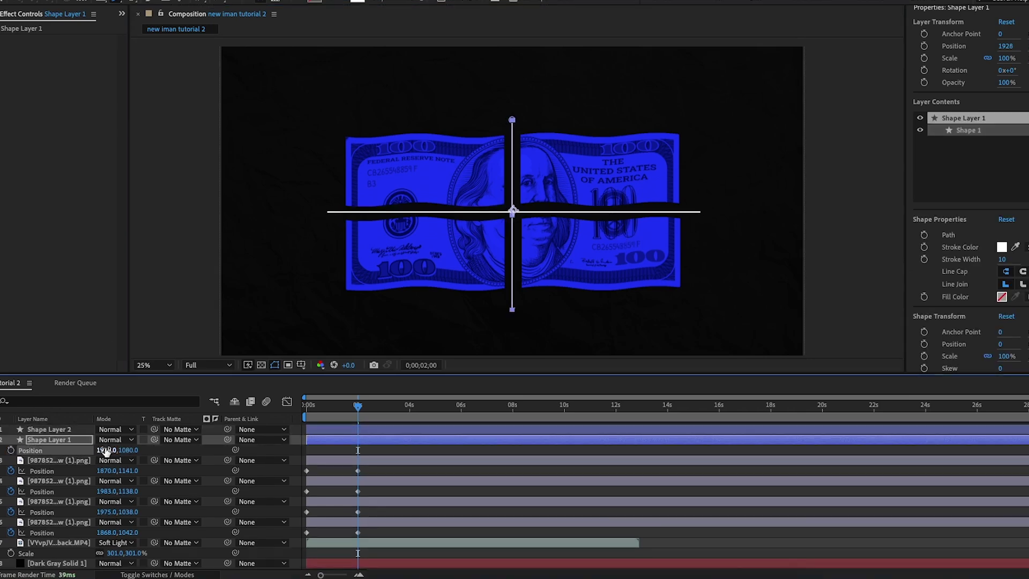
# - Set the divider lines' stroke width to 13 and dash the horizontal line with dash 90 and gap 77
pyautogui.click(467, 1)
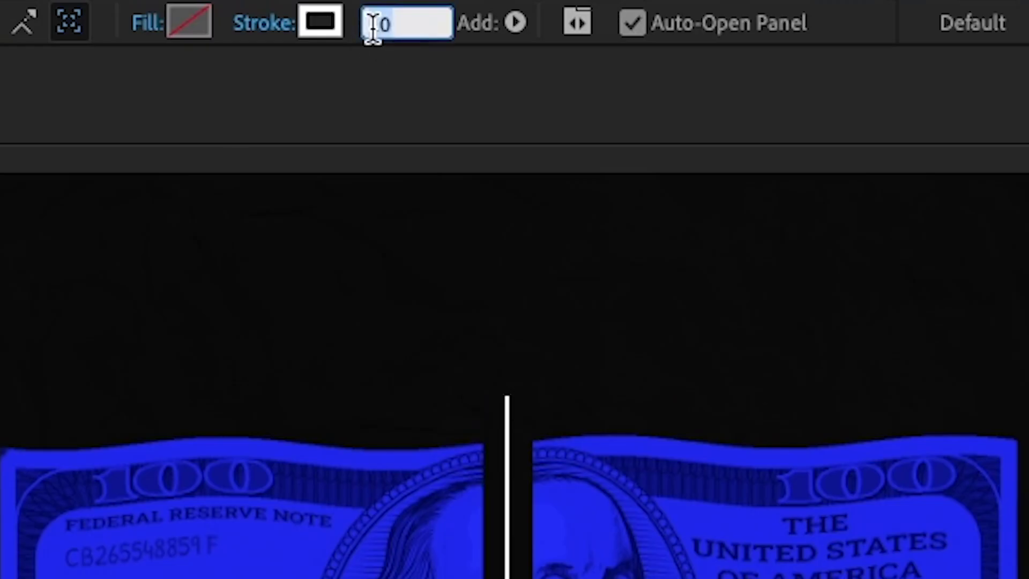
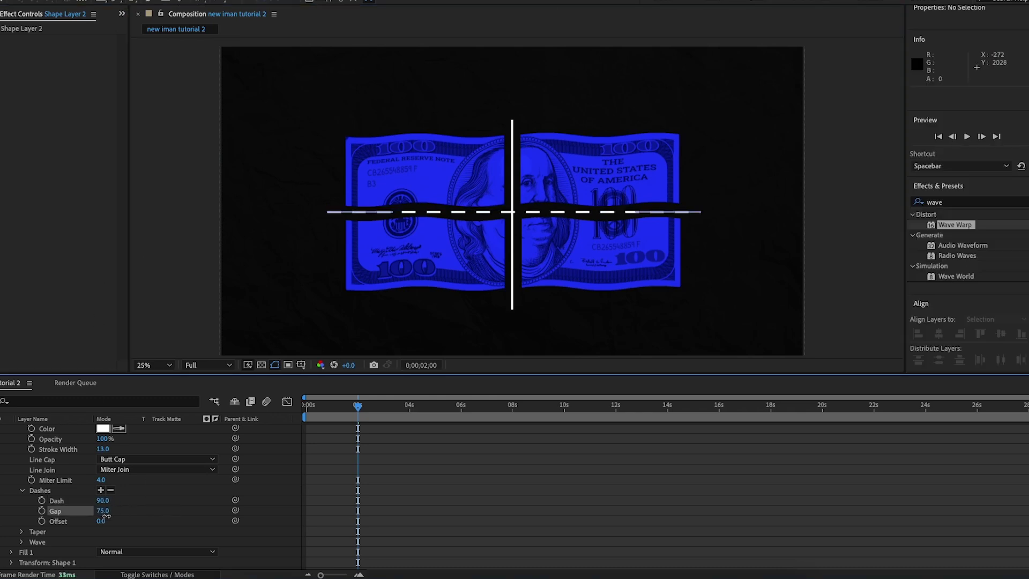
pyautogui.moveTo(107, 516); pyautogui.dragTo(109, 516)
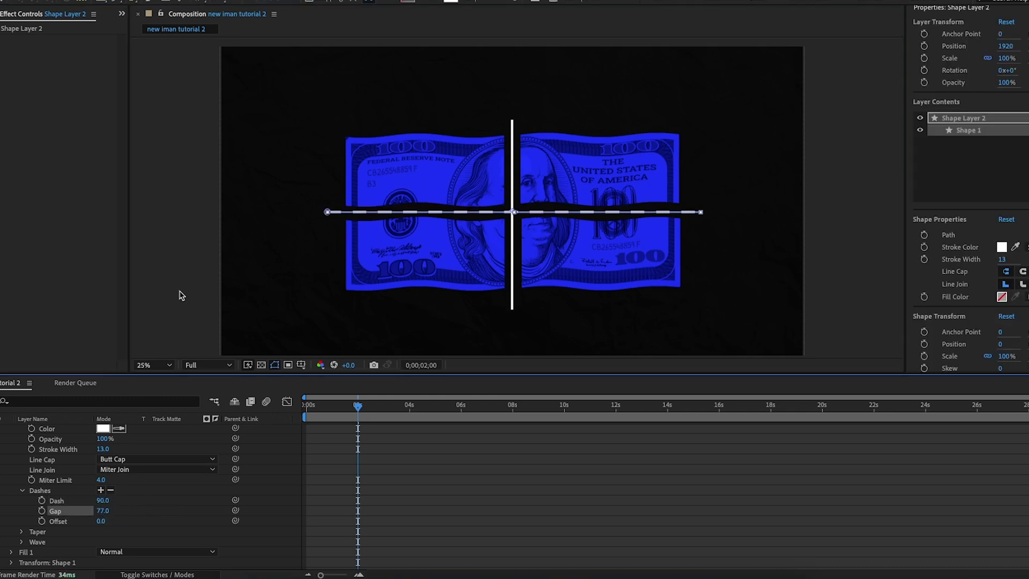
pyautogui.click(188, 279)
# - Add dashes to the vertical line's stroke with dash 84 and gap 93
pyautogui.scroll(-5, 59, 517)
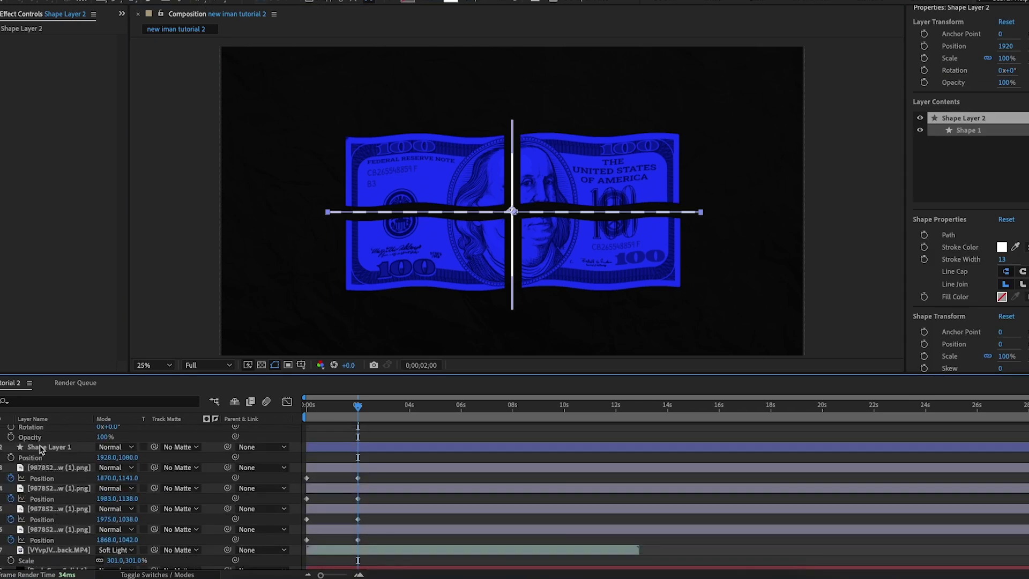
pyautogui.click(40, 447)
pyautogui.click(0, 447)
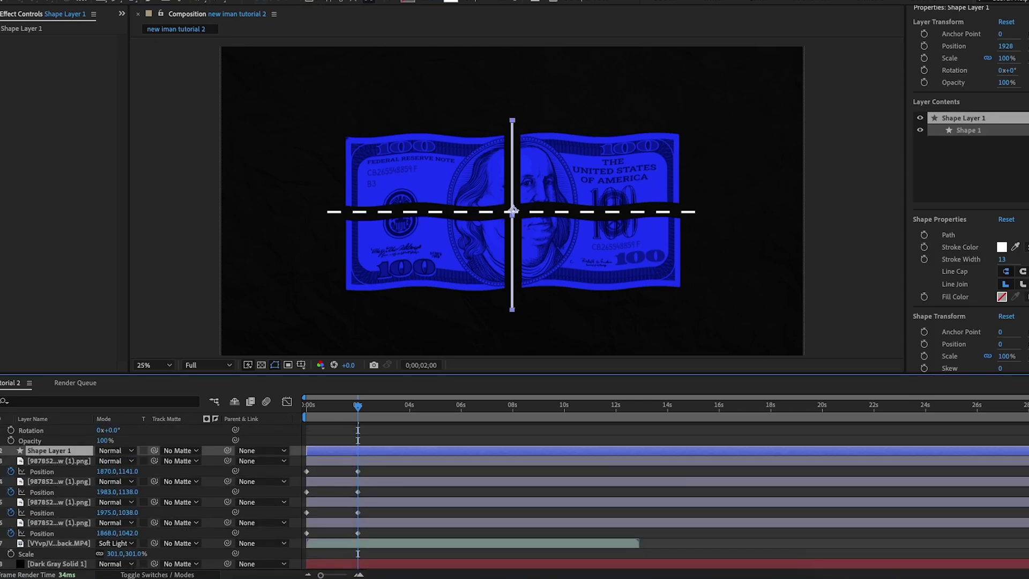
pyautogui.click(1, 451)
pyautogui.click(2, 461)
pyautogui.click(3, 471)
pyautogui.click(11, 493)
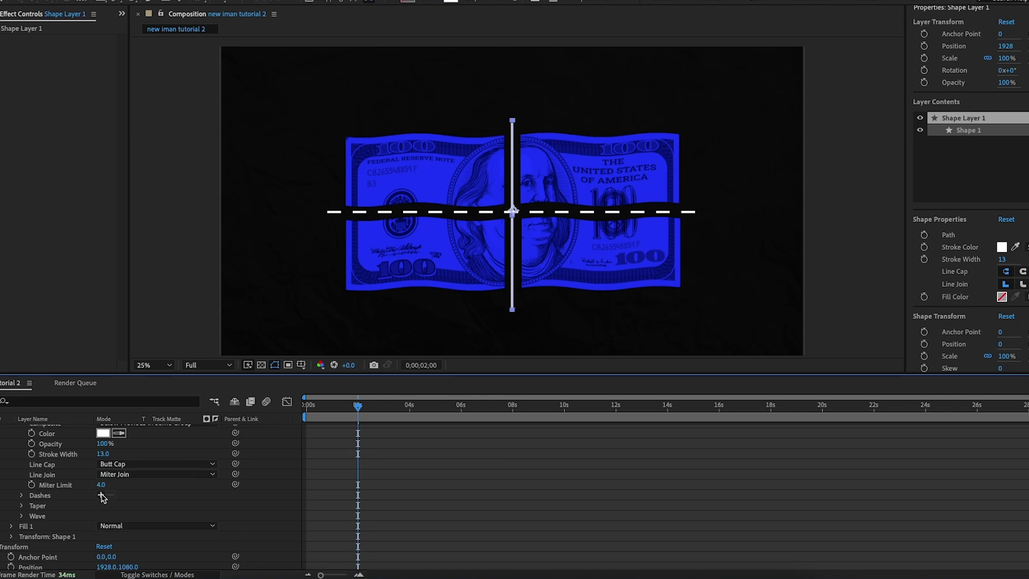
pyautogui.click(101, 495)
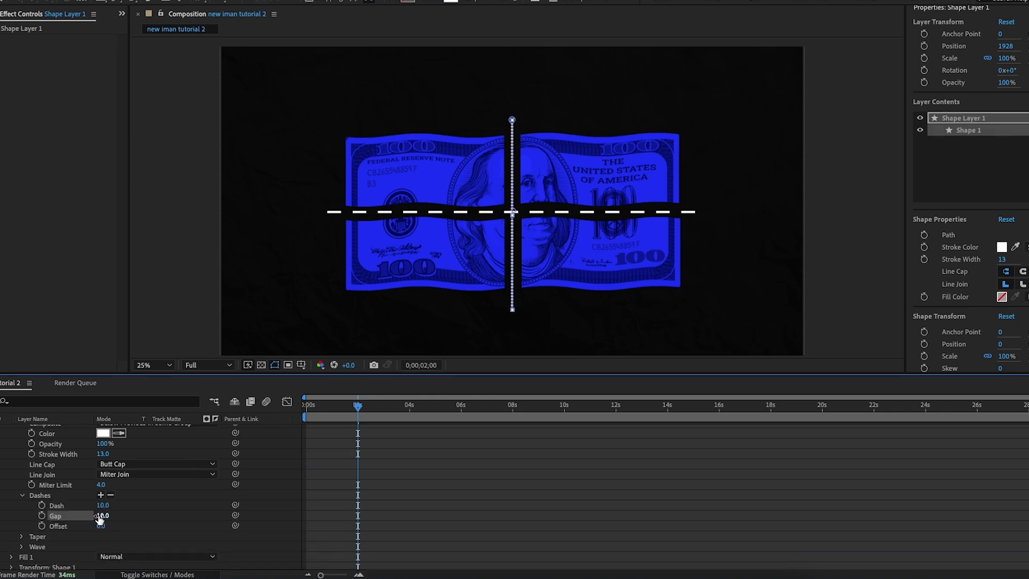
pyautogui.moveTo(103, 517)
pyautogui.mouseDown()
pyautogui.moveTo(127, 515)
pyautogui.moveTo(105, 505)
pyautogui.moveTo(120, 506)
pyautogui.mouseUp()
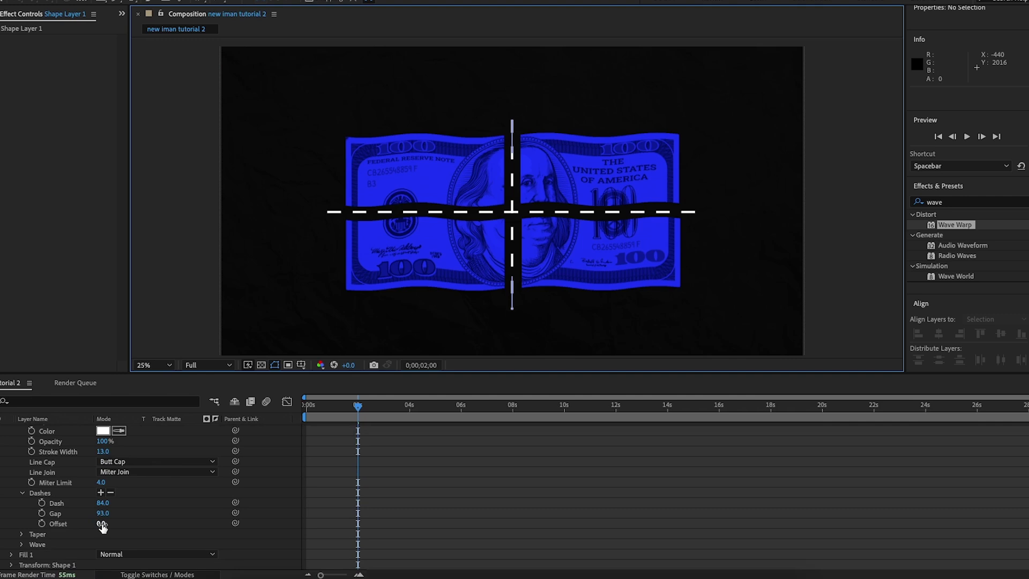
# - Set the vertical line's dash offset to 50
pyautogui.moveTo(102, 528); pyautogui.dragTo(112, 524)
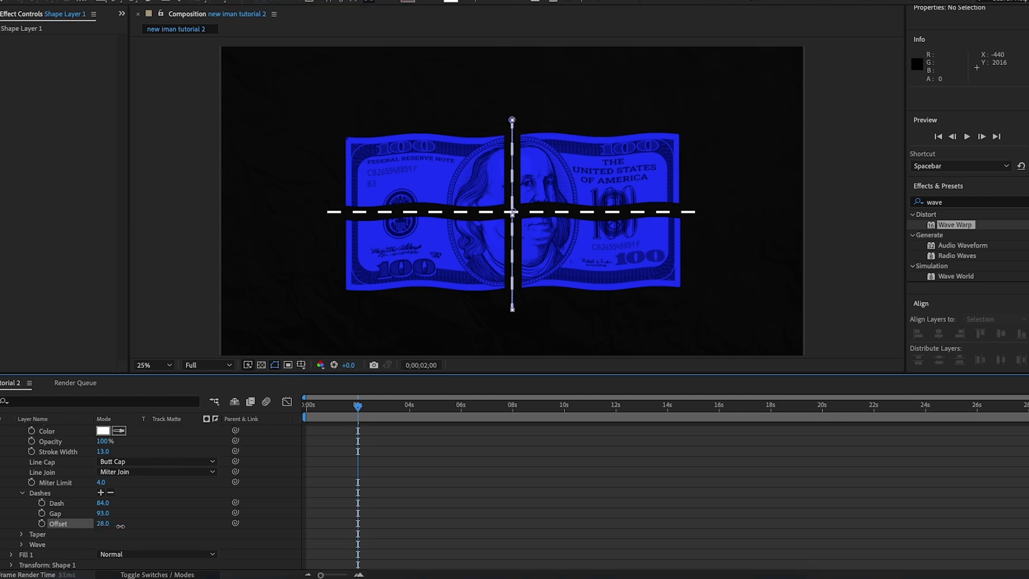
pyautogui.moveTo(132, 527)
pyautogui.mouseDown()
pyautogui.moveTo(111, 528)
pyautogui.moveTo(161, 533)
pyautogui.mouseUp()
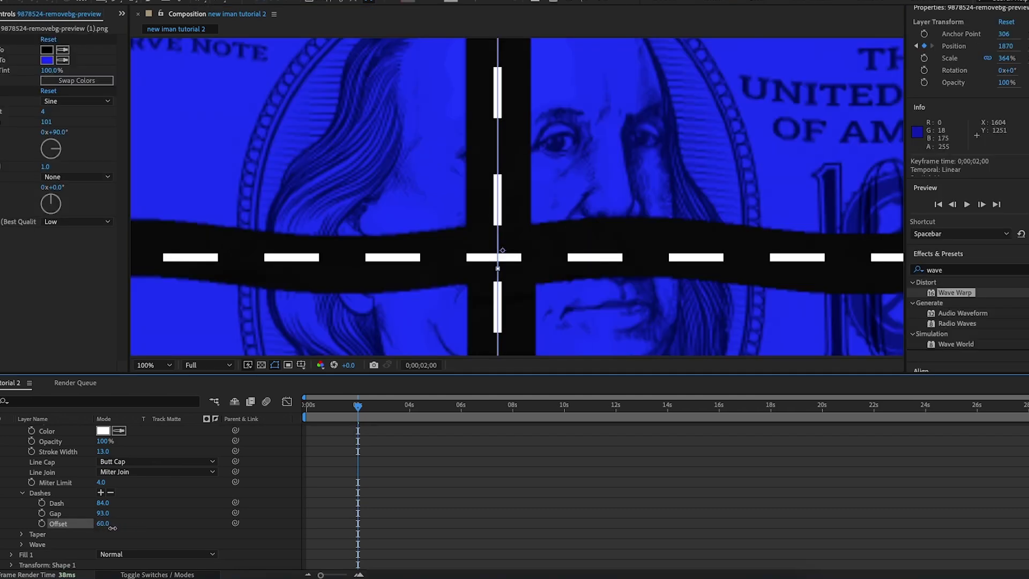
pyautogui.scroll(-10, 79, 505)
pyautogui.moveTo(161, 532); pyautogui.dragTo(154, 533)
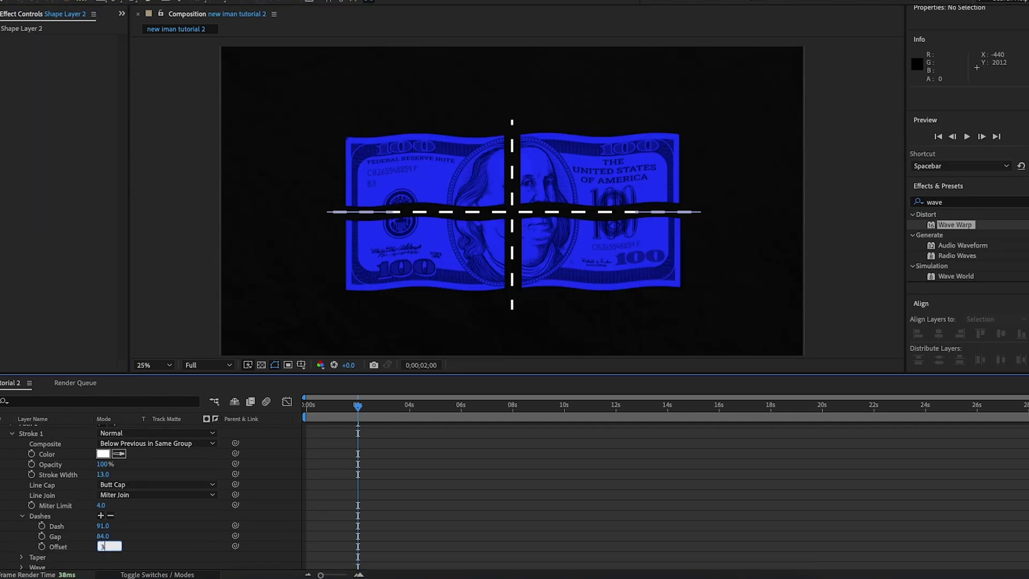
# - Set the horizontal line's dash offset to 311
pyautogui.write('11')
pyautogui.press('Return')
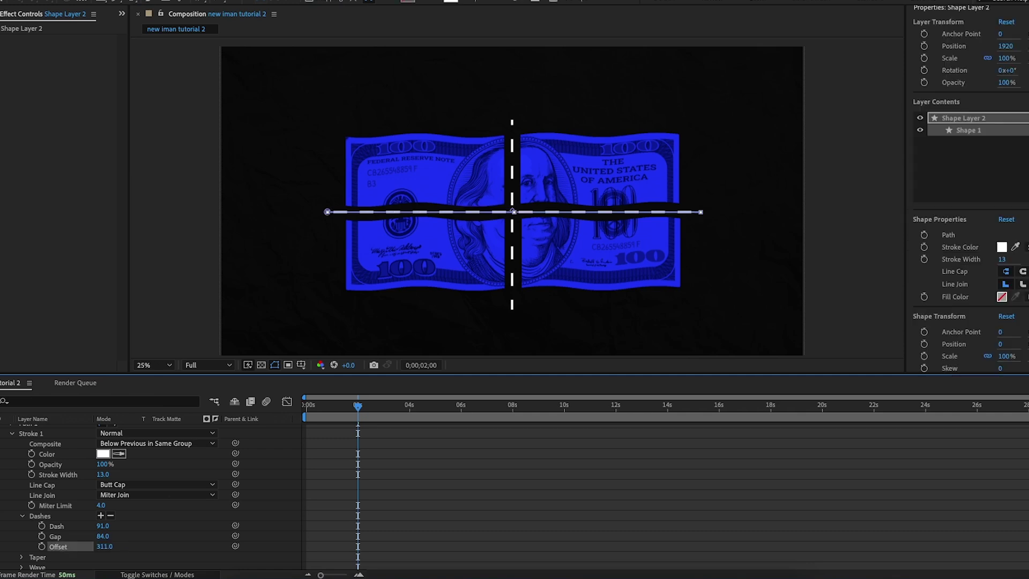
pyautogui.click(177, 279)
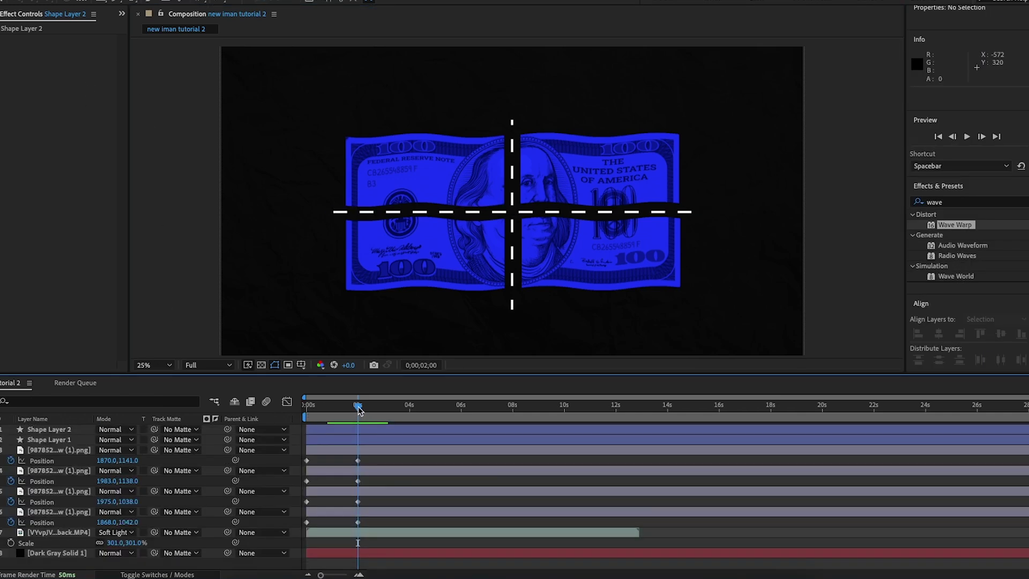
# - Add Trim Paths to the horizontal line and keyframe its End at 0% at the start of the composition
pyautogui.moveTo(358, 410); pyautogui.dragTo(357, 410)
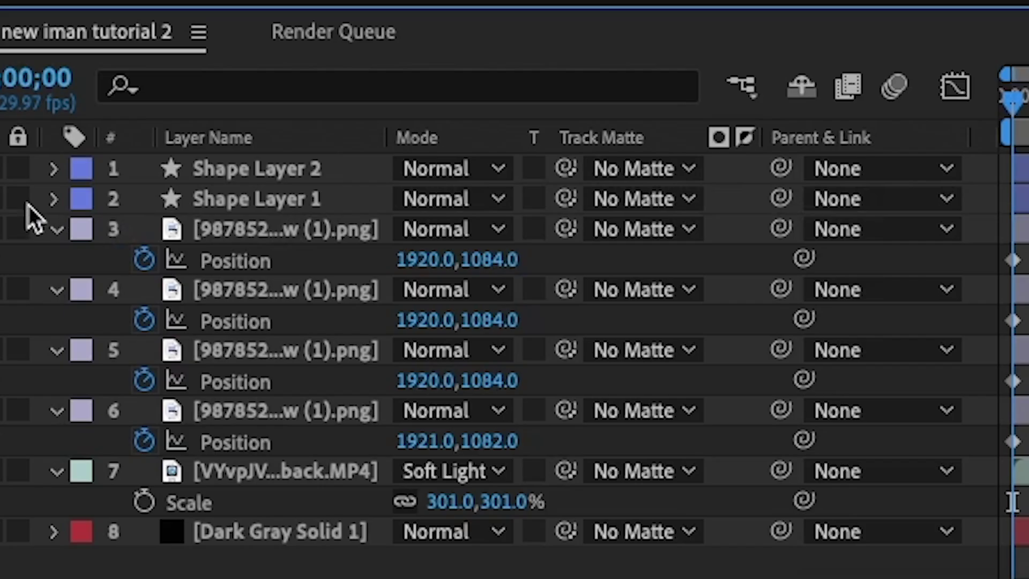
pyautogui.click(55, 168)
pyautogui.click(743, 200)
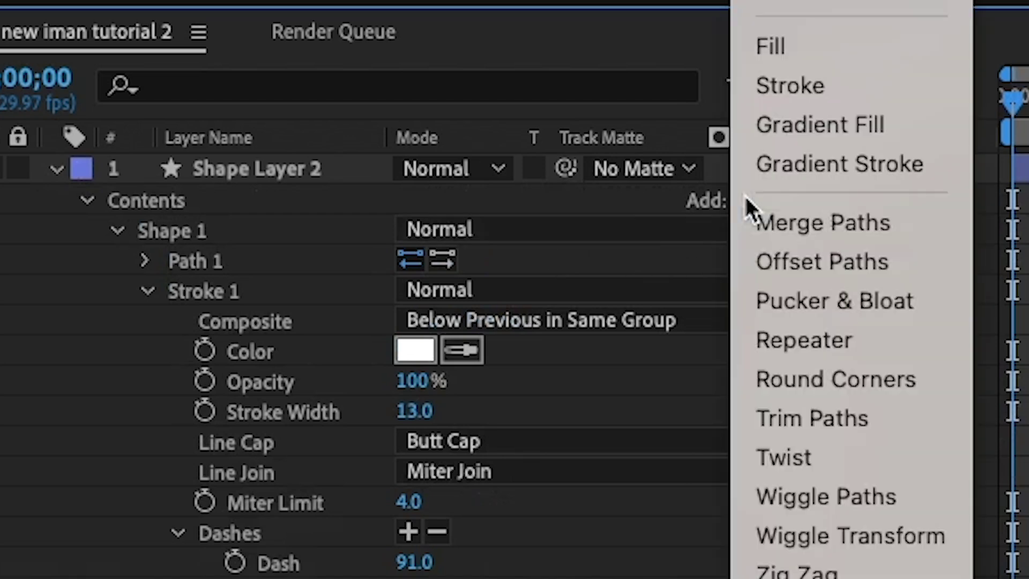
pyautogui.click(798, 421)
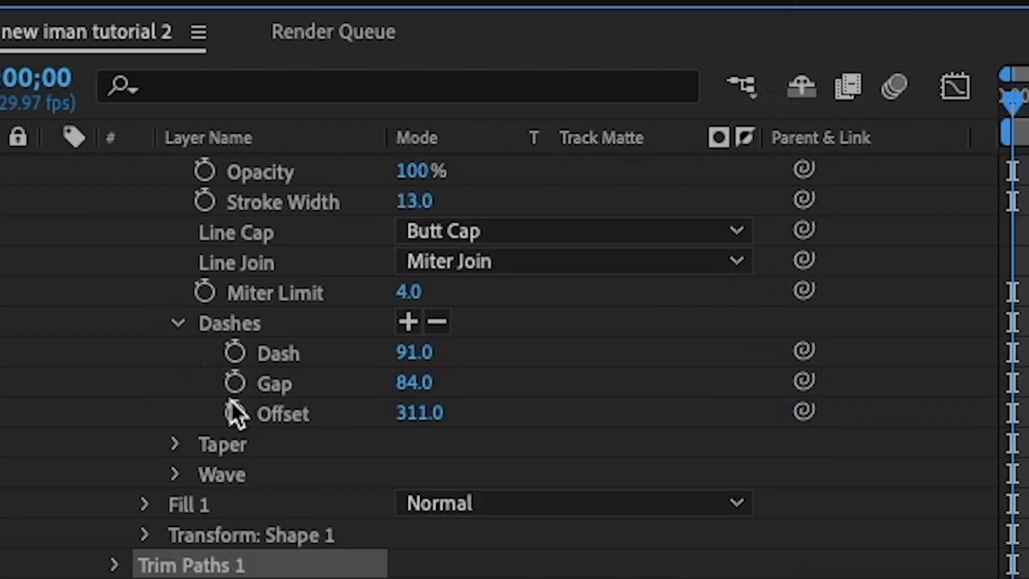
pyautogui.scroll(-2, 234, 389)
pyautogui.click(116, 441)
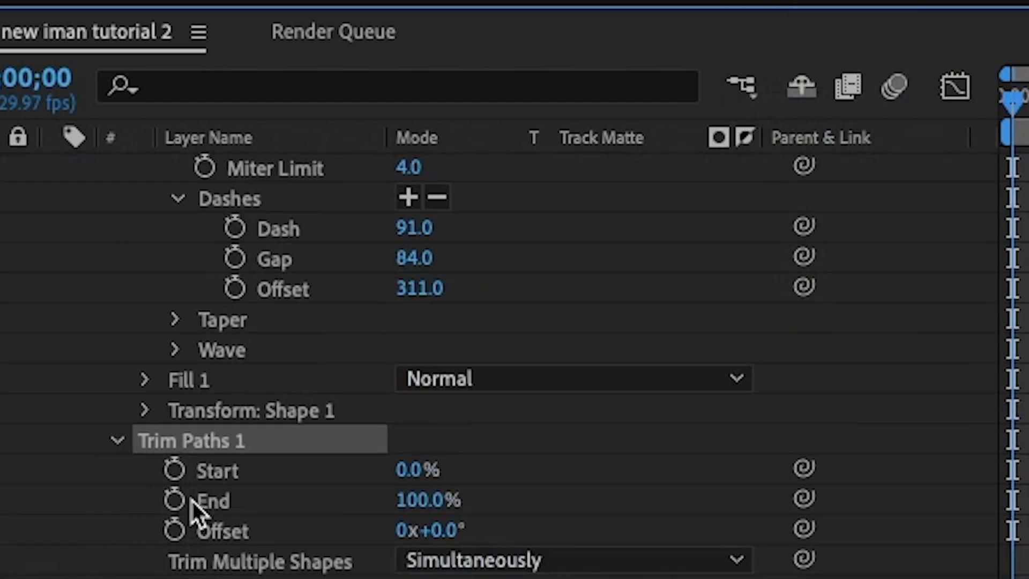
pyautogui.click(174, 500)
pyautogui.moveTo(402, 500); pyautogui.dragTo(51, 500)
# - Add Trim Paths to the vertical line and keyframe its End at 0% at time zero
pyautogui.scroll(-7, 50, 501)
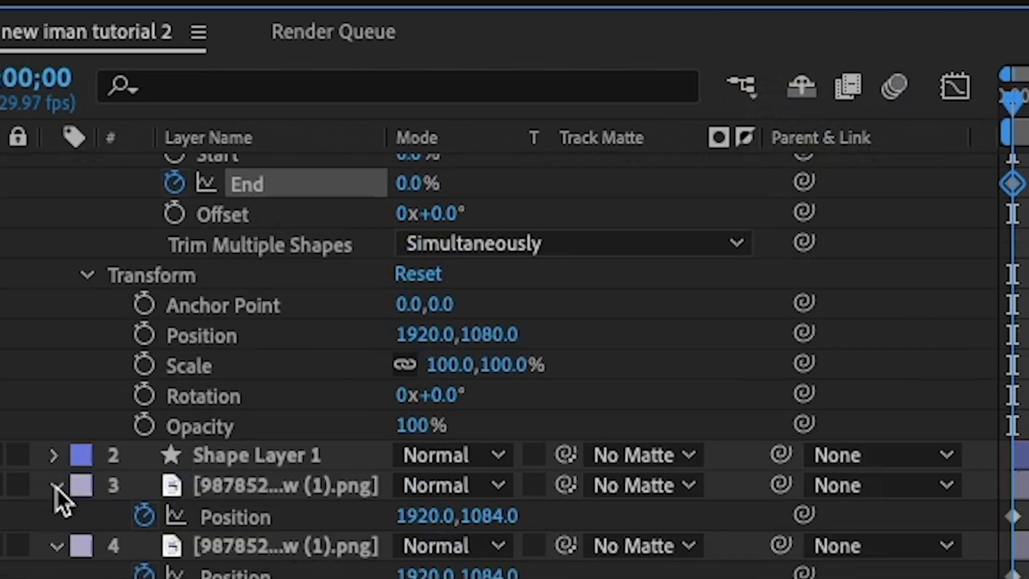
pyautogui.click(52, 315)
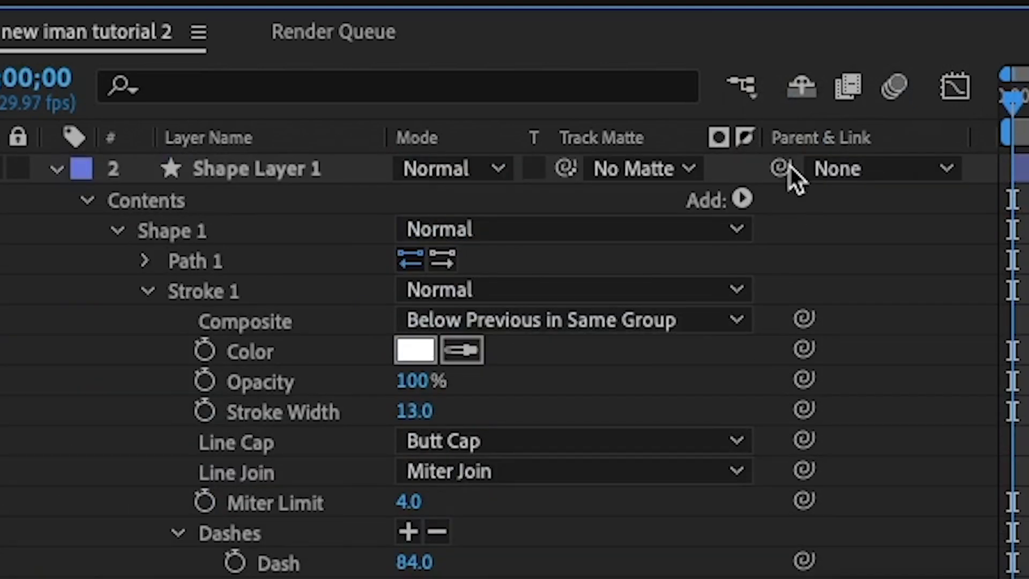
pyautogui.click(743, 199)
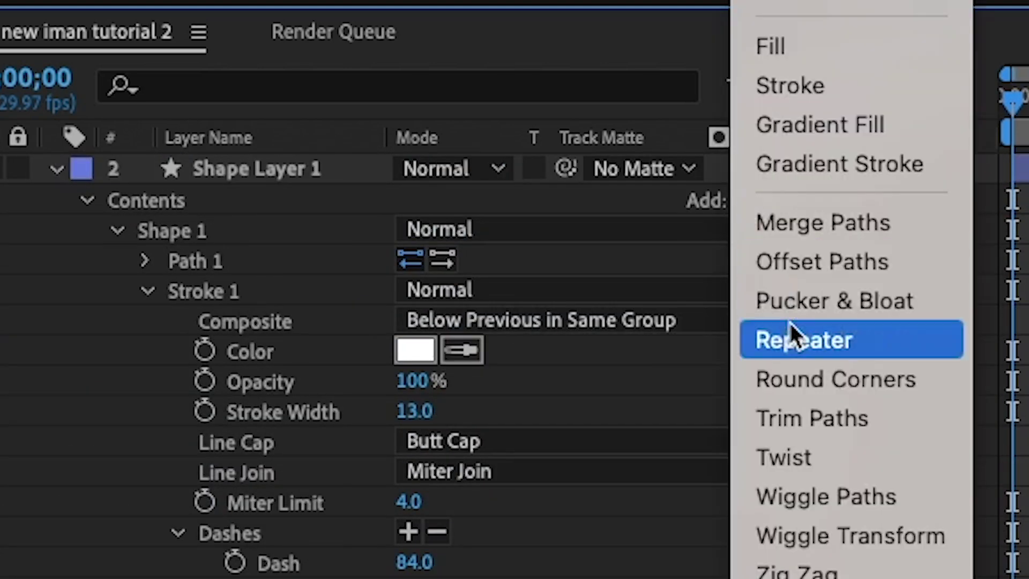
pyautogui.click(804, 417)
pyautogui.scroll(-5, 242, 433)
pyautogui.click(117, 408)
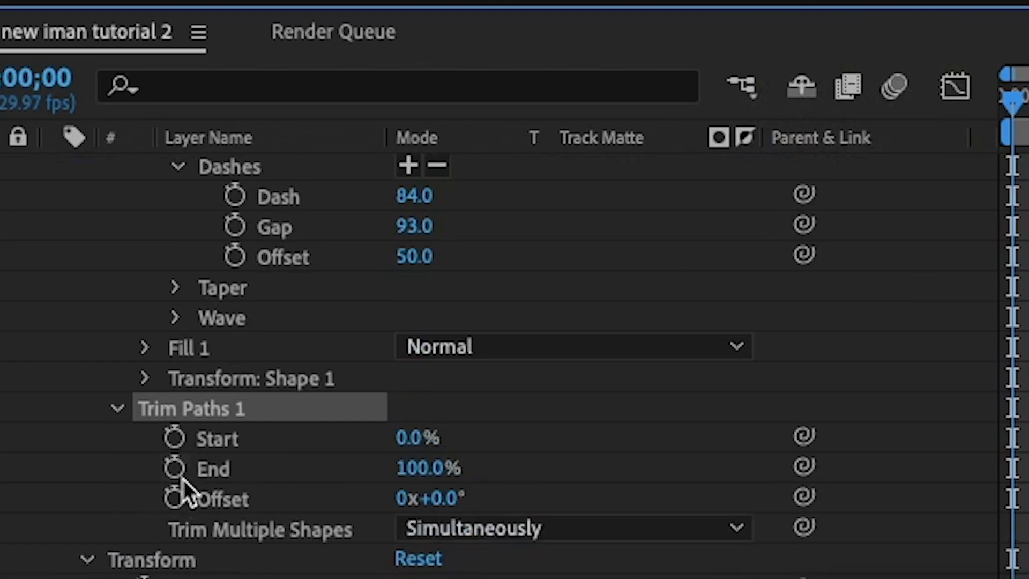
pyautogui.click(174, 468)
pyautogui.moveTo(416, 473); pyautogui.dragTo(59, 478)
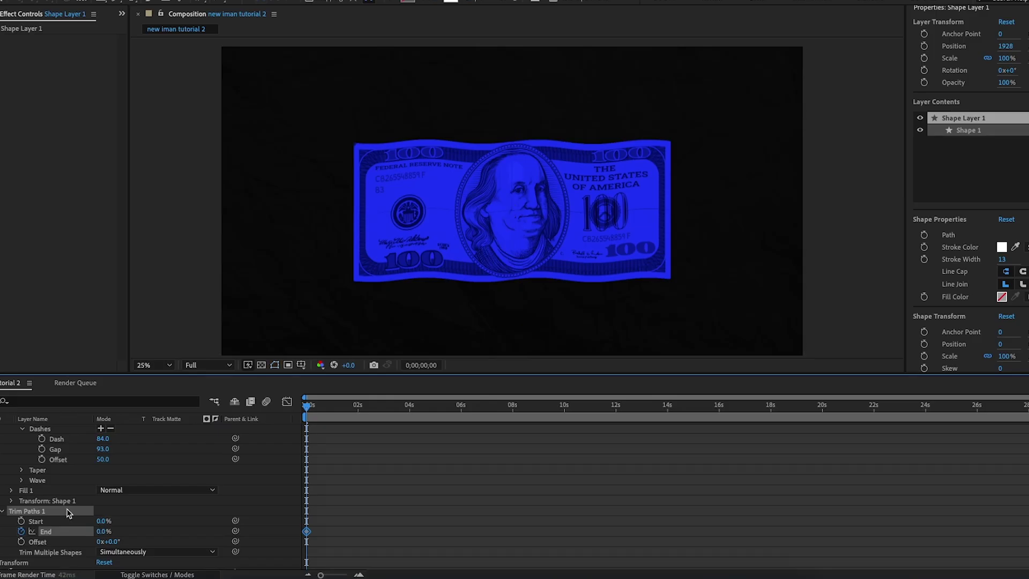
# - Preview the split, stop at 0;00;02;17 and keyframe the vertical line's trim End at 100% there
pyautogui.press('space')
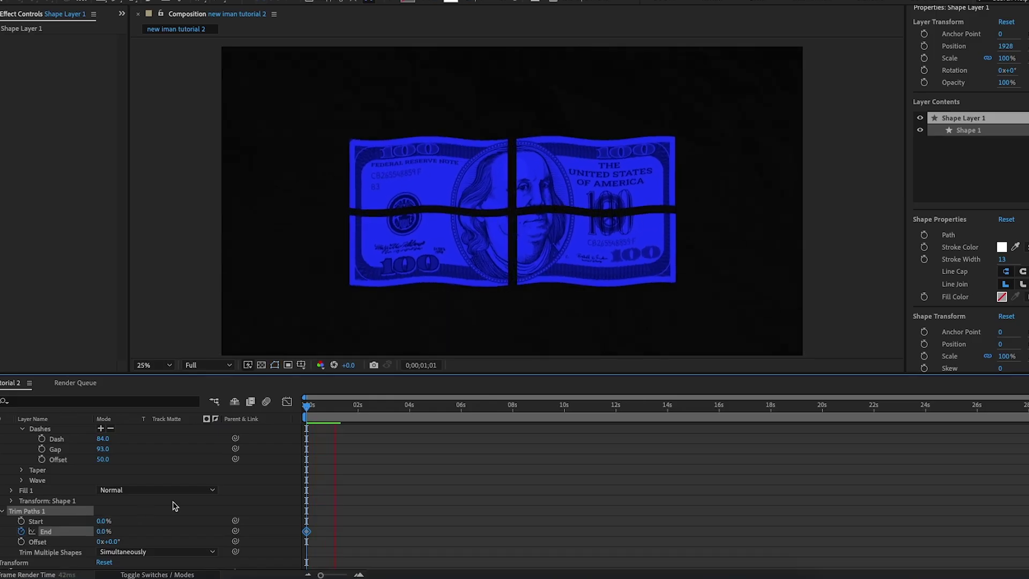
pyautogui.click(354, 424)
pyautogui.press('space')
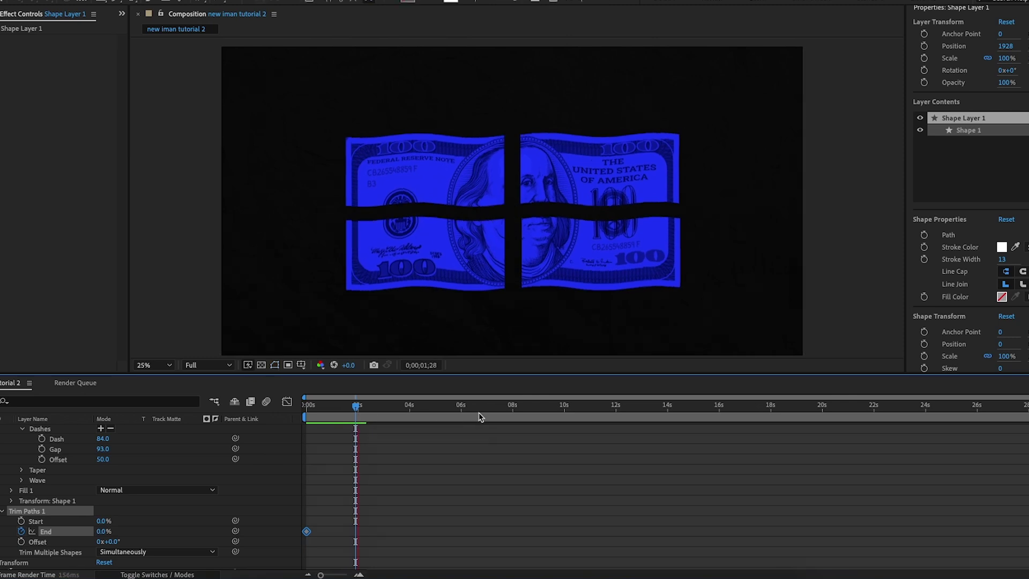
pyautogui.press('space')
pyautogui.moveTo(106, 531); pyautogui.dragTo(156, 528)
# - Keyframe the horizontal line's trim End at 100% at 0;00;02;17
pyautogui.scroll(10, 156, 529)
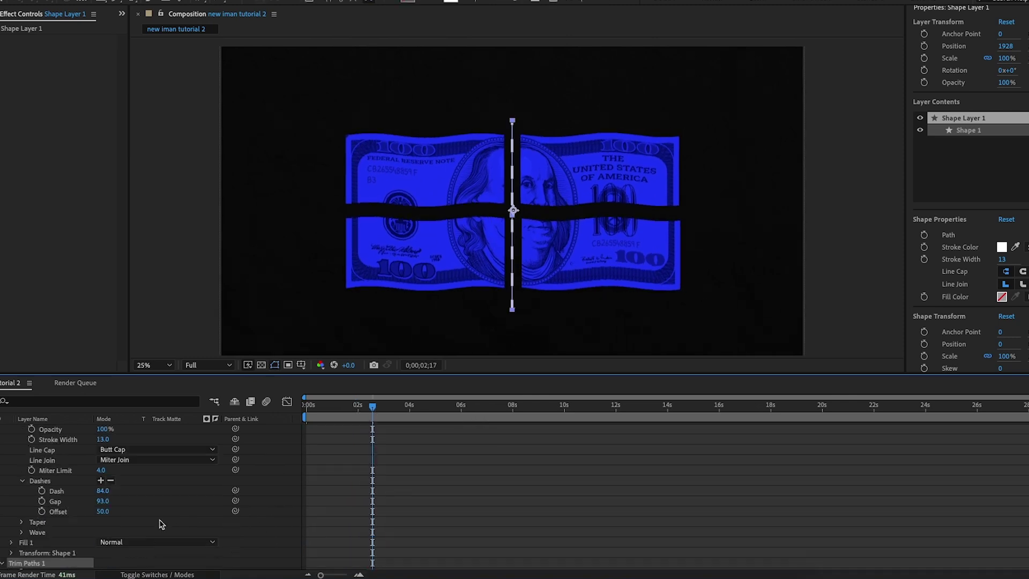
pyautogui.scroll(-8, 123, 486)
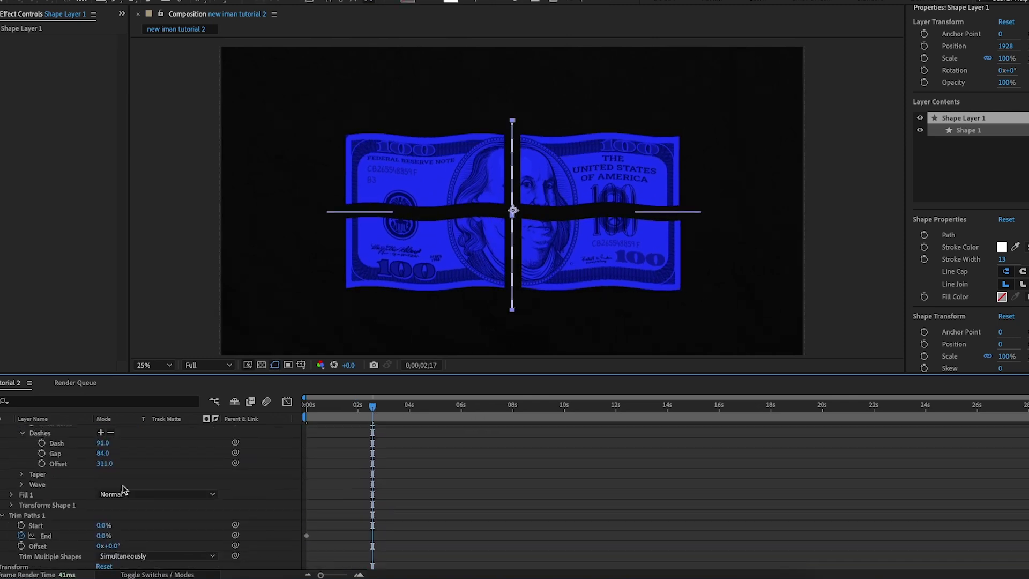
pyautogui.moveTo(101, 532); pyautogui.dragTo(245, 535)
pyautogui.click(179, 287)
# - Move the 100% trim End keyframes of both lines to 0;00;02;09
pyautogui.moveTo(372, 534); pyautogui.dragTo(365, 536)
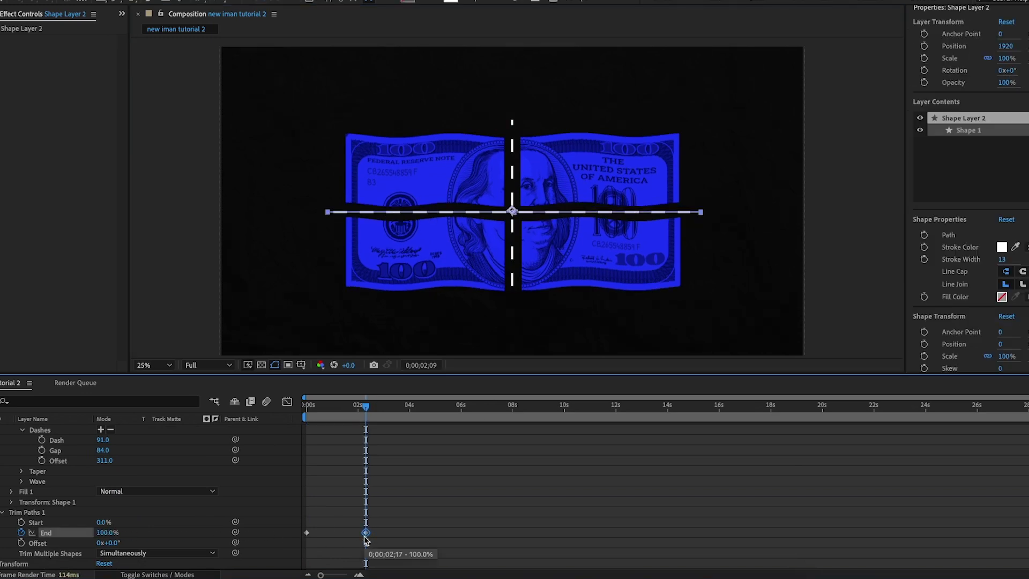
pyautogui.click(360, 574)
pyautogui.click(359, 575)
pyautogui.click(359, 575)
pyautogui.scroll(4, 375, 513)
pyautogui.scroll(1, 375, 516)
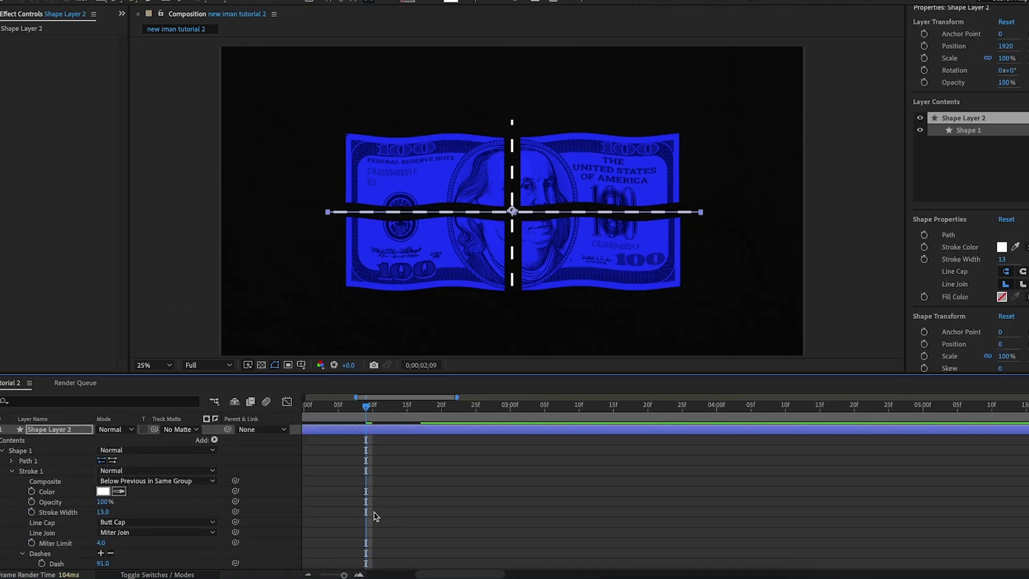
pyautogui.press('u')
pyautogui.scroll(-1, 386, 464)
pyautogui.click(380, 440)
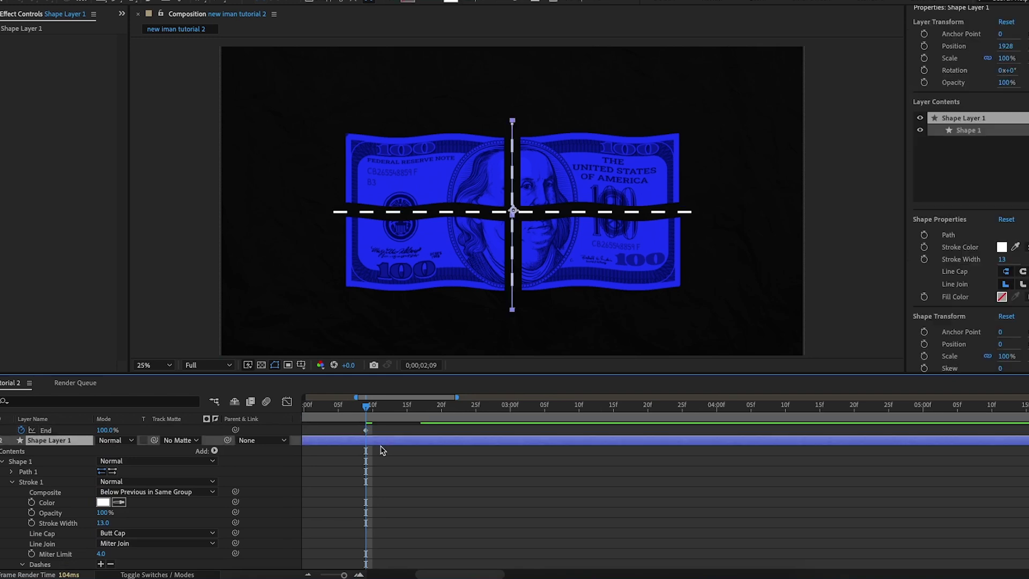
pyautogui.press('u')
pyautogui.moveTo(421, 451); pyautogui.dragTo(392, 451)
# - Play the animation from the start to check how the dashed lines draw on while the bill splits
pyautogui.press('-')
pyautogui.press('-')
pyautogui.press('-')
pyautogui.press('Home')
pyautogui.press('space')
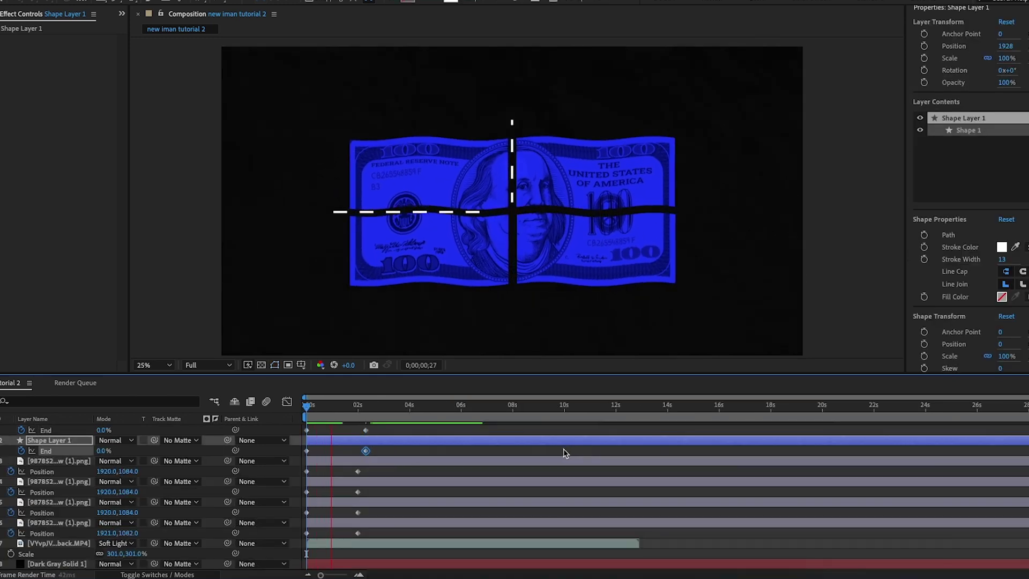
pyautogui.press('space')
pyautogui.press('space')
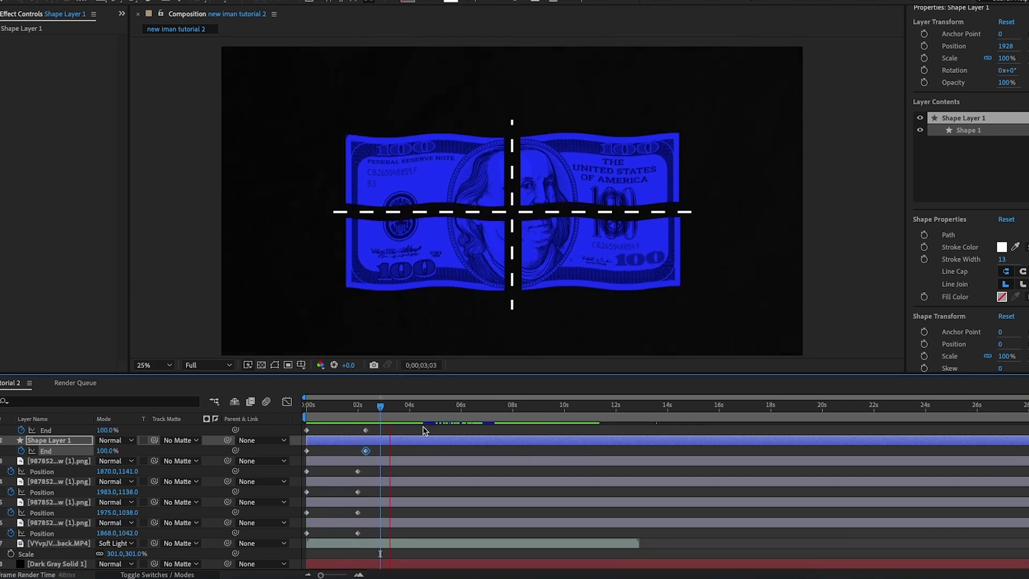
pyautogui.click(489, 430)
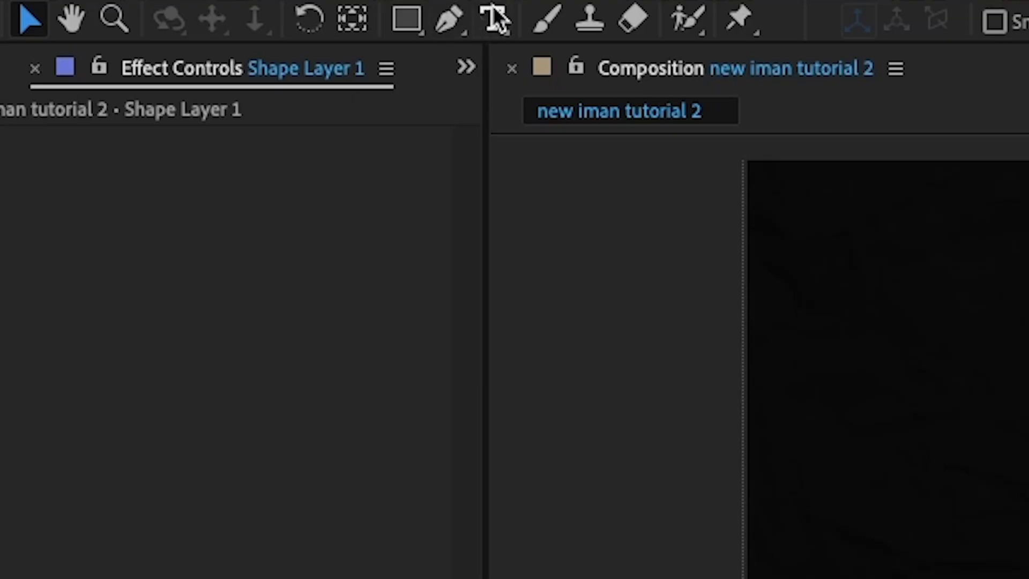
# - Add a text layer reading "HOW TO INVEST YOUR MONEY" above the bill and select that layer
pyautogui.click(131, 1)
pyautogui.click(415, 116)
pyautogui.write('HO')
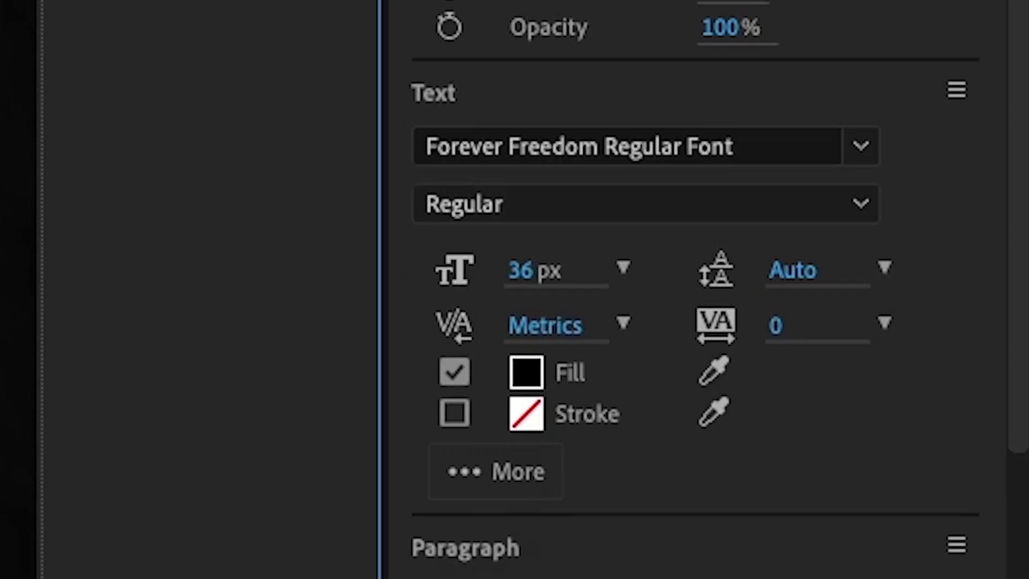
pyautogui.write('W TO INVEST YOUR MONEY')
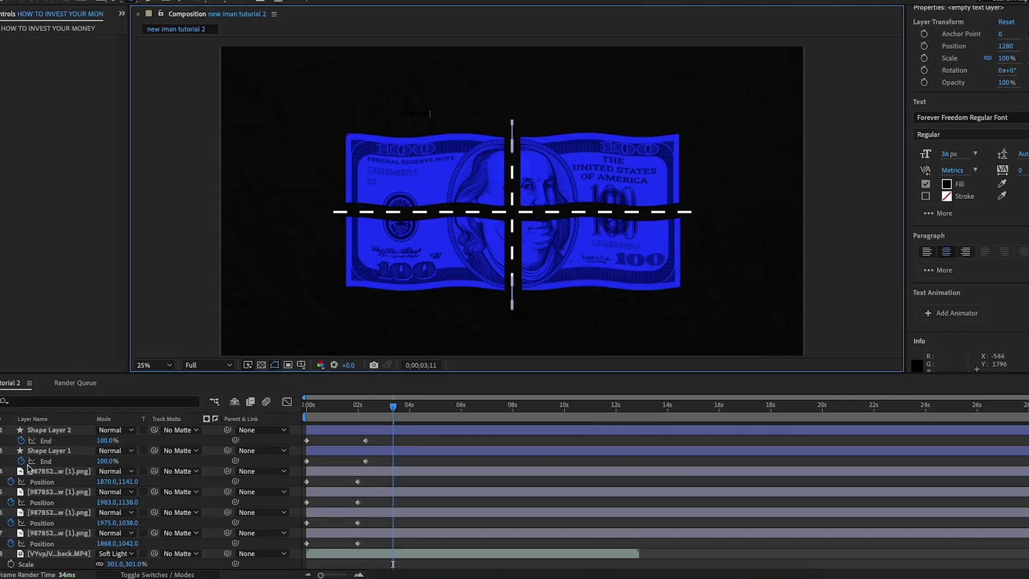
pyautogui.scroll(-1, 35, 482)
pyautogui.scroll(2, 44, 507)
pyautogui.click(65, 430)
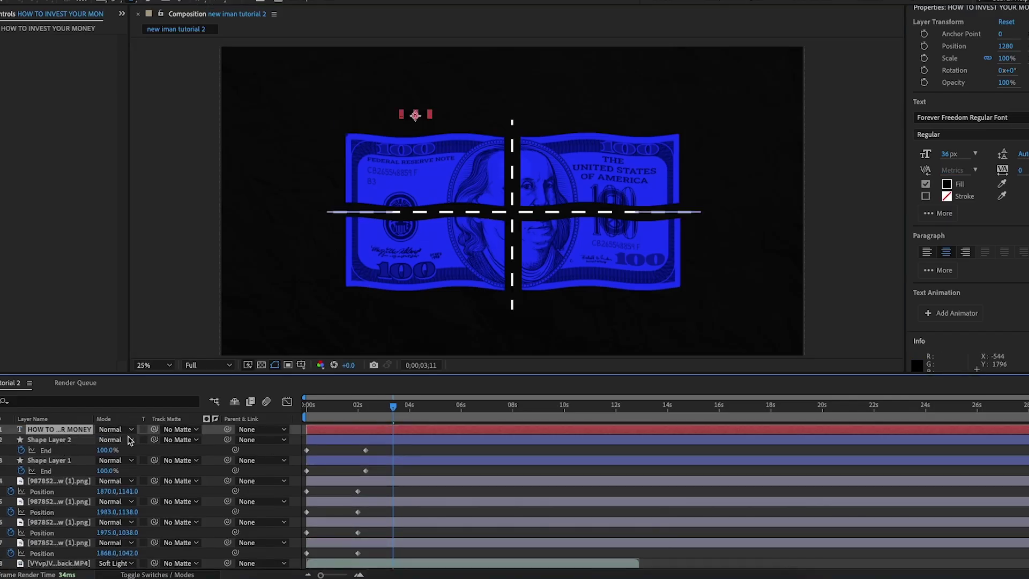
# - Enlarge the title text to 617% scale and change its fill color to white
pyautogui.press('s')
pyautogui.moveTo(135, 439); pyautogui.dragTo(437, 435)
pyautogui.doubleClick(451, 106)
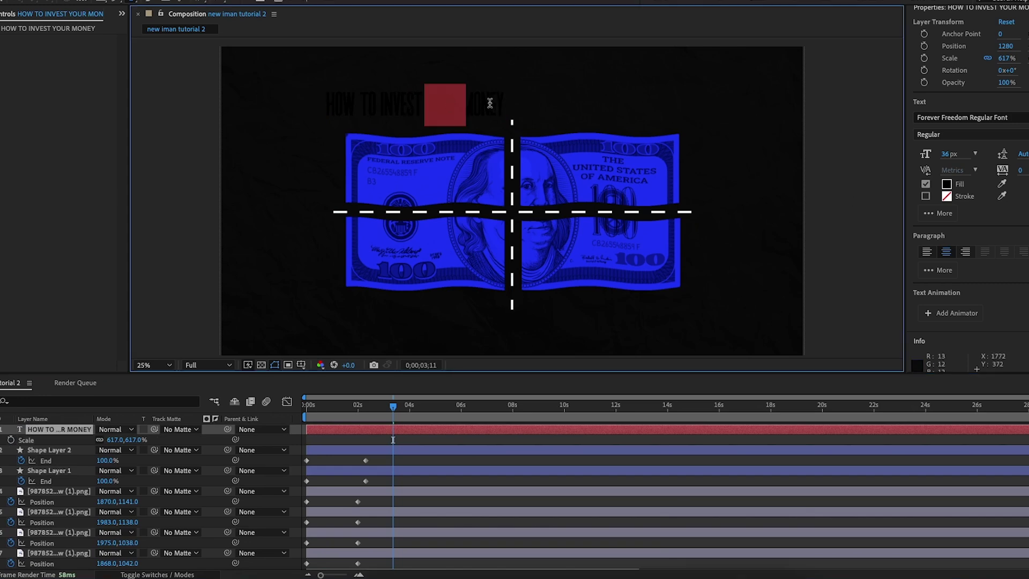
pyautogui.press('super+a')
pyautogui.click(947, 184)
pyautogui.moveTo(397, 236); pyautogui.dragTo(287, 176)
pyautogui.click(636, 214)
# - Scale the title up to 828.6% and place it centered above the bill at position 1936, 427
pyautogui.click(60, 430)
pyautogui.moveTo(137, 440); pyautogui.dragTo(236, 441)
pyautogui.moveTo(392, 98); pyautogui.dragTo(488, 107)
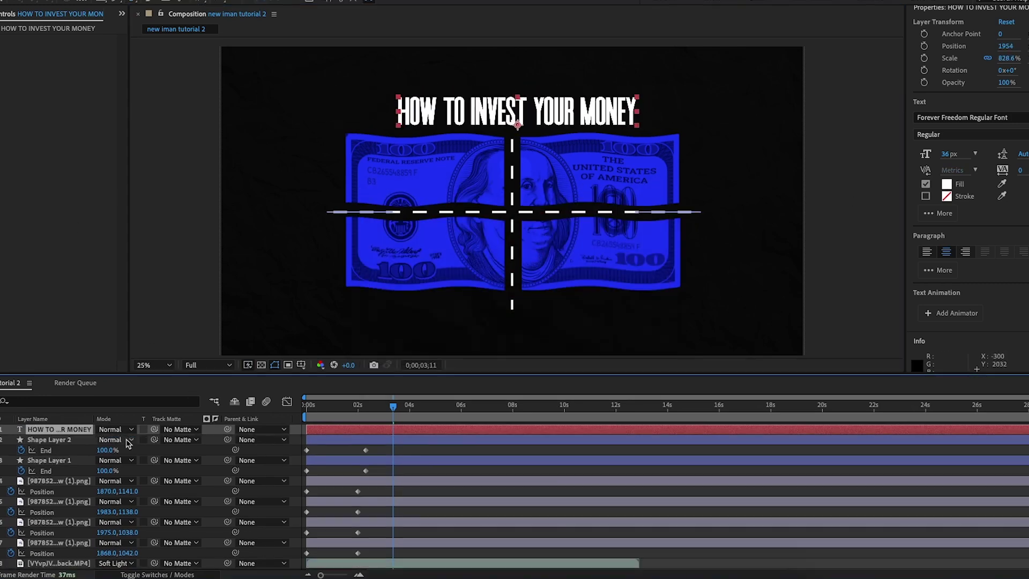
pyautogui.press('p')
pyautogui.moveTo(130, 444); pyautogui.dragTo(97, 440)
# - Find the Typewriter animation preset and apply it to the title text layer at 0;00;00;00
pyautogui.press('Home')
pyautogui.scroll(-10, 1015, 313)
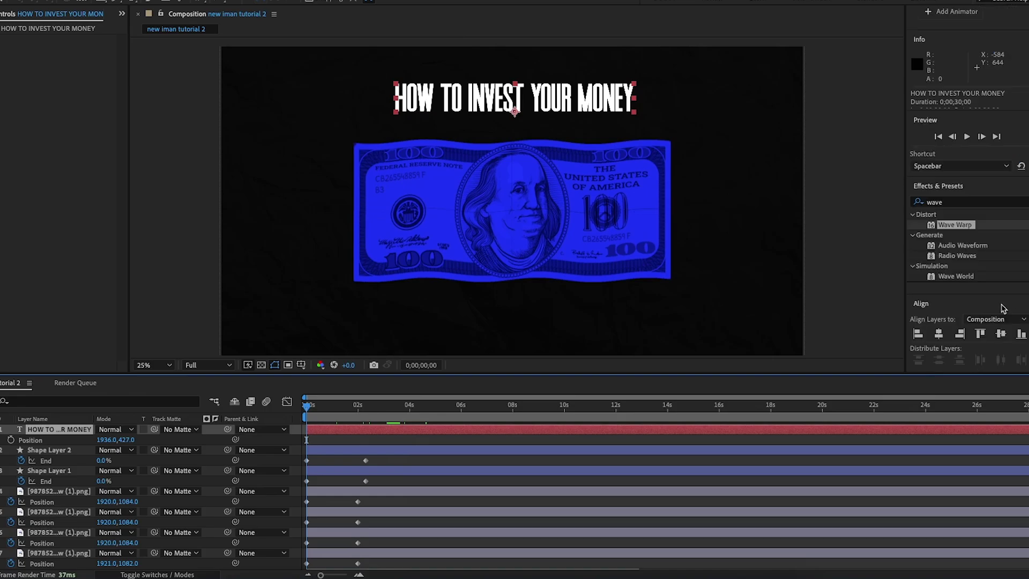
pyautogui.click(960, 202)
pyautogui.press('BackSpace')
pyautogui.press('BackSpace')
pyautogui.press('BackSpace')
pyautogui.press('BackSpace')
pyautogui.write('type')
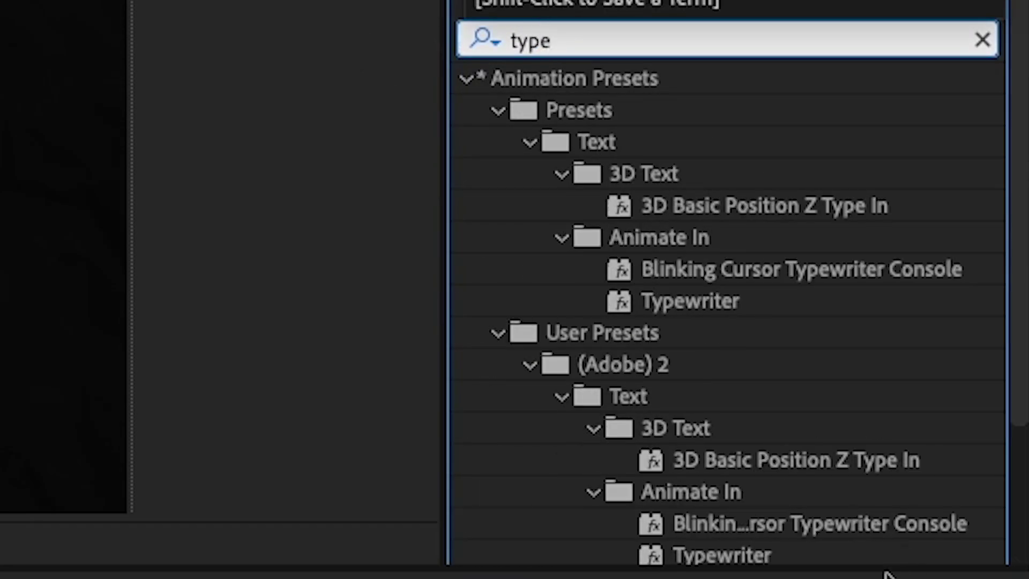
pyautogui.moveTo(735, 555); pyautogui.dragTo(401, 431)
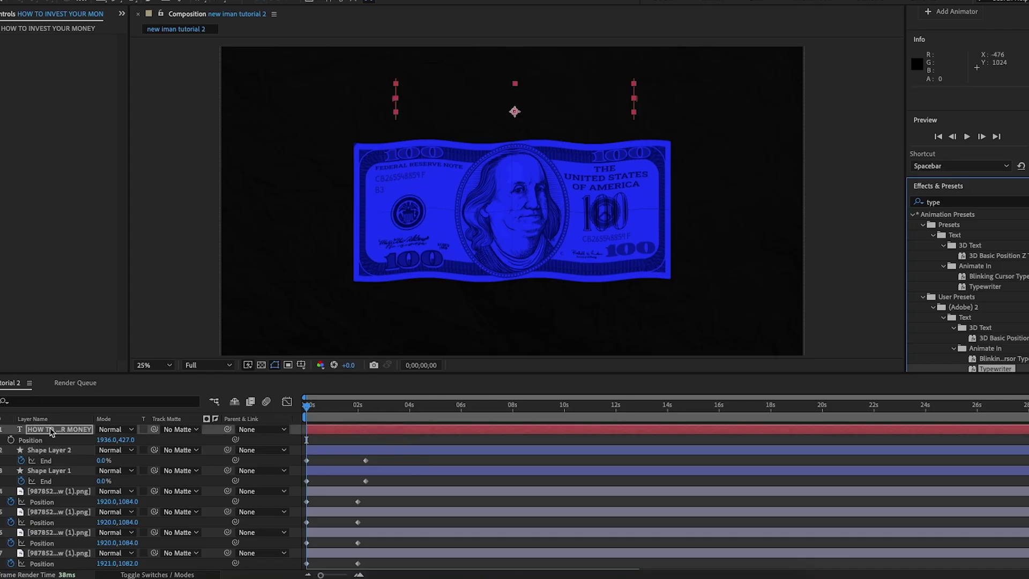
# - Move the title's end Range Selector Start keyframe earlier, to about 1.2 seconds, and play the typing from the start
pyautogui.click(56, 450)
pyautogui.click(61, 432)
pyautogui.press('u')
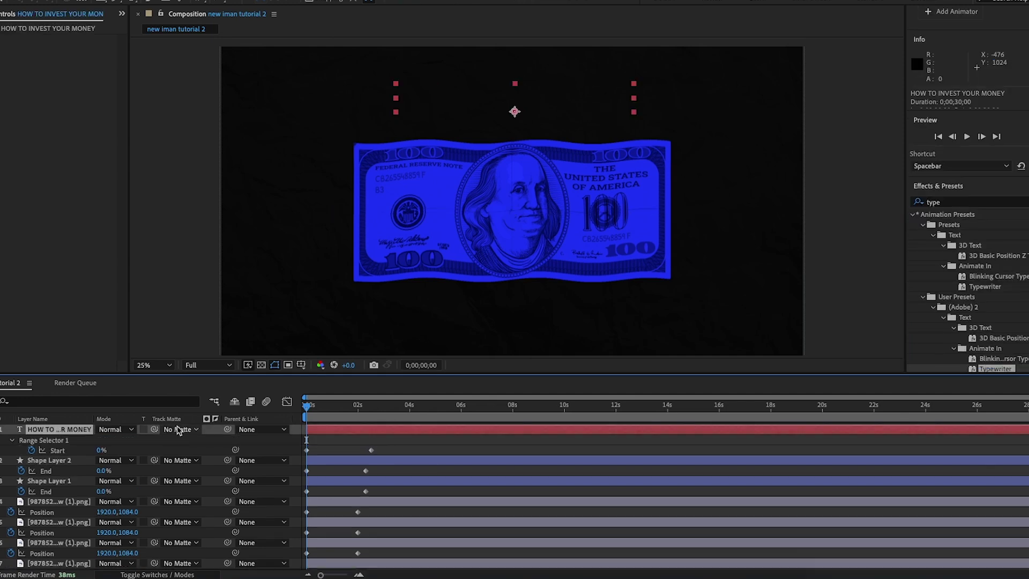
pyautogui.press('space')
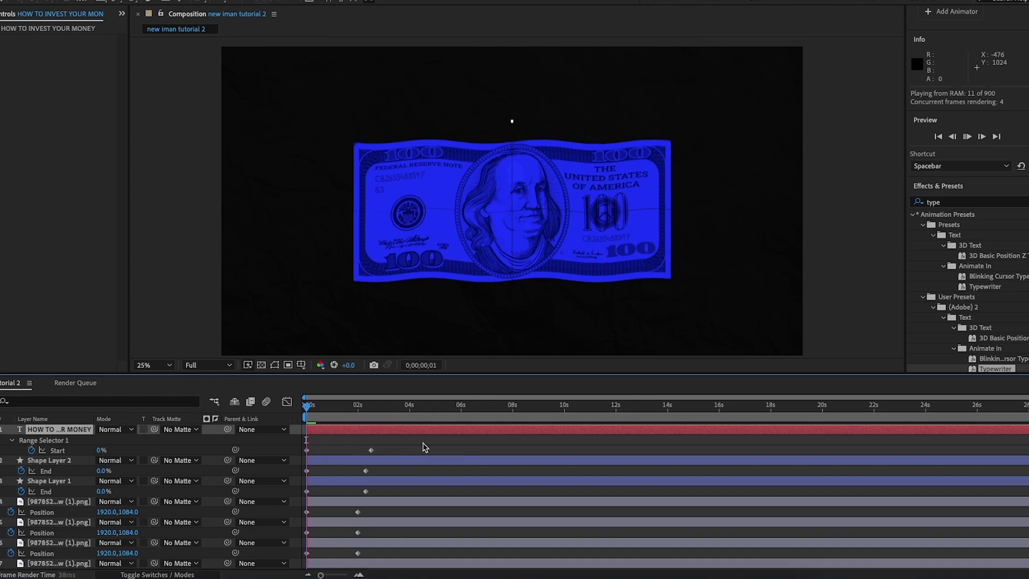
pyautogui.moveTo(370, 450); pyautogui.dragTo(338, 450)
pyautogui.press('Home')
pyautogui.press('space')
pyautogui.press('space')
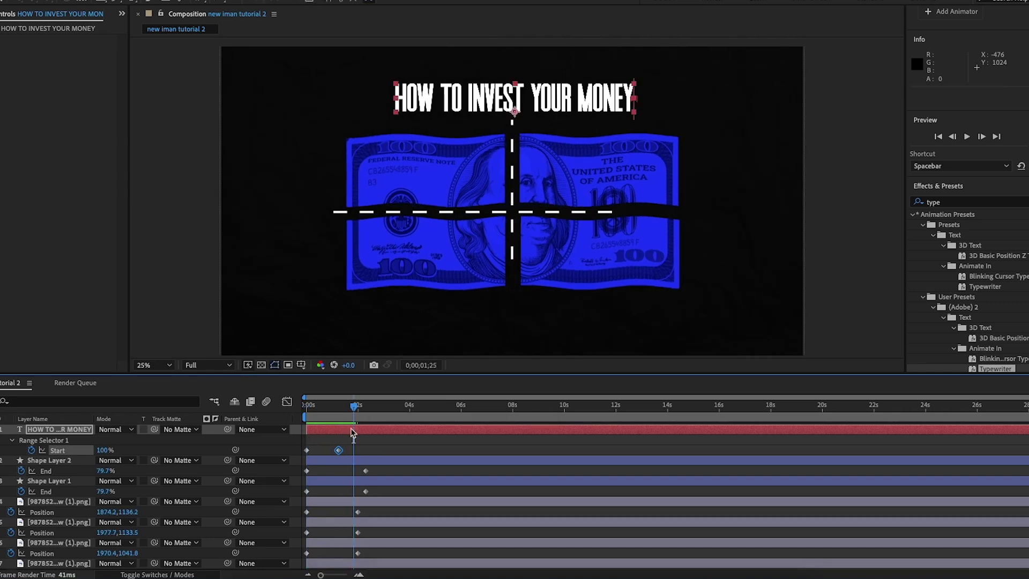
# - Keyframe the title's current position at 0;00;03;00 and an X position of 3046 at the first frame, and preview the slide
pyautogui.click(353, 435)
pyautogui.moveTo(354, 406); pyautogui.dragTo(383, 411)
pyautogui.click(91, 427)
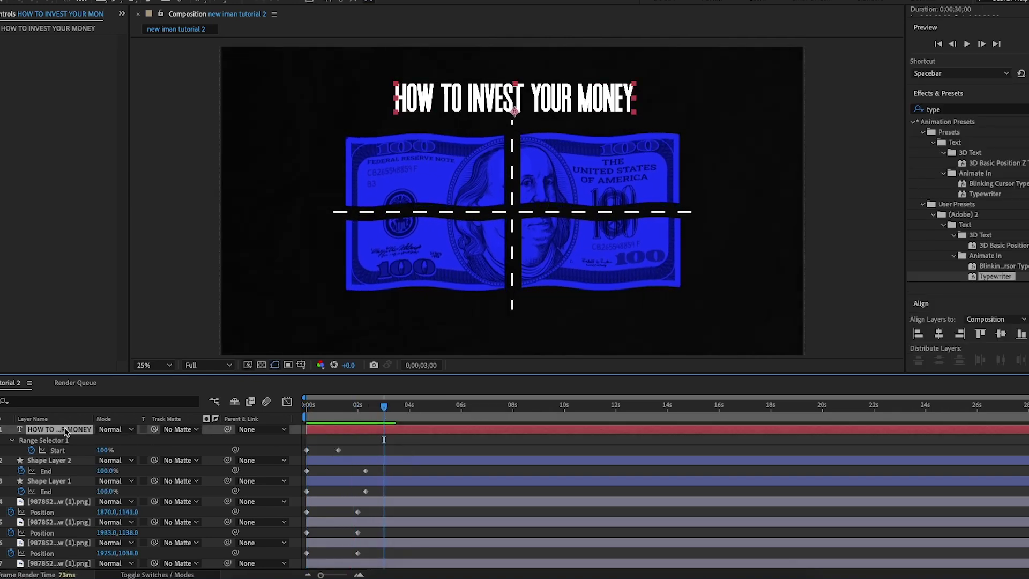
pyautogui.hotkey('alt', 'shift', 'p')
pyautogui.press('Home')
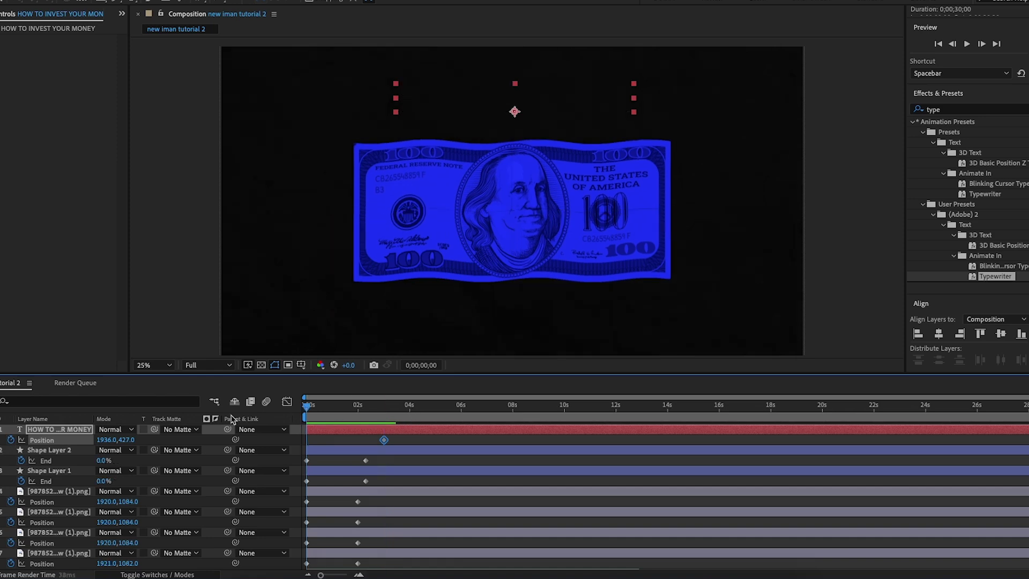
pyautogui.moveTo(106, 439); pyautogui.dragTo(735, 404)
pyautogui.press('space')
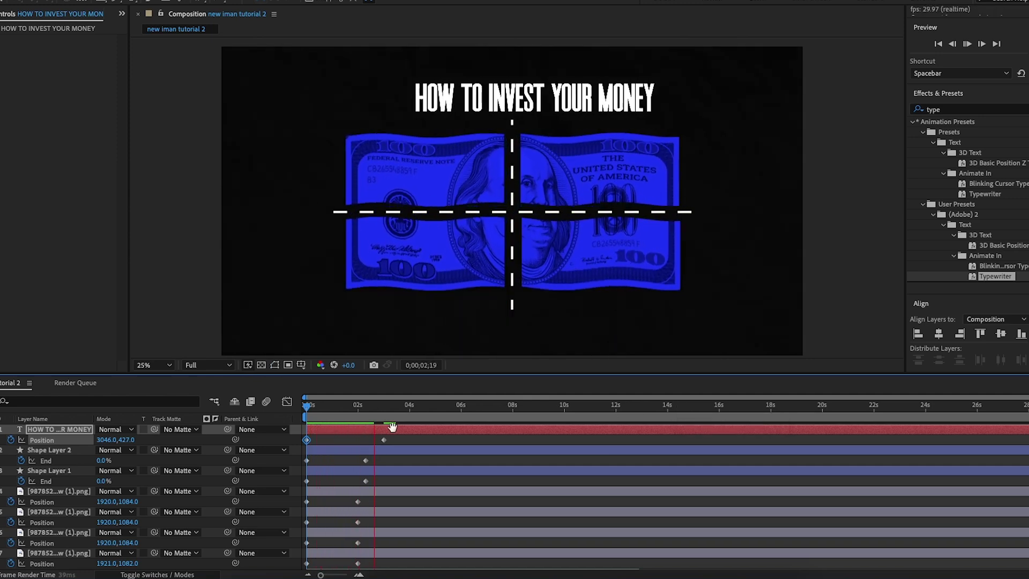
pyautogui.press('space')
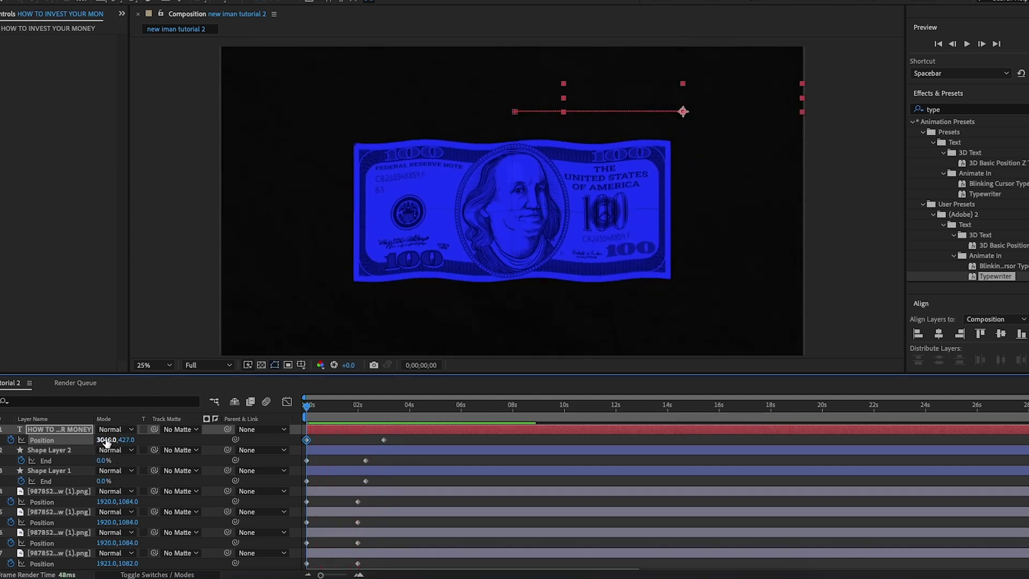
# - Set the title's starting X position to 2901 and replay the slide
pyautogui.moveTo(104, 440); pyautogui.dragTo(35, 442)
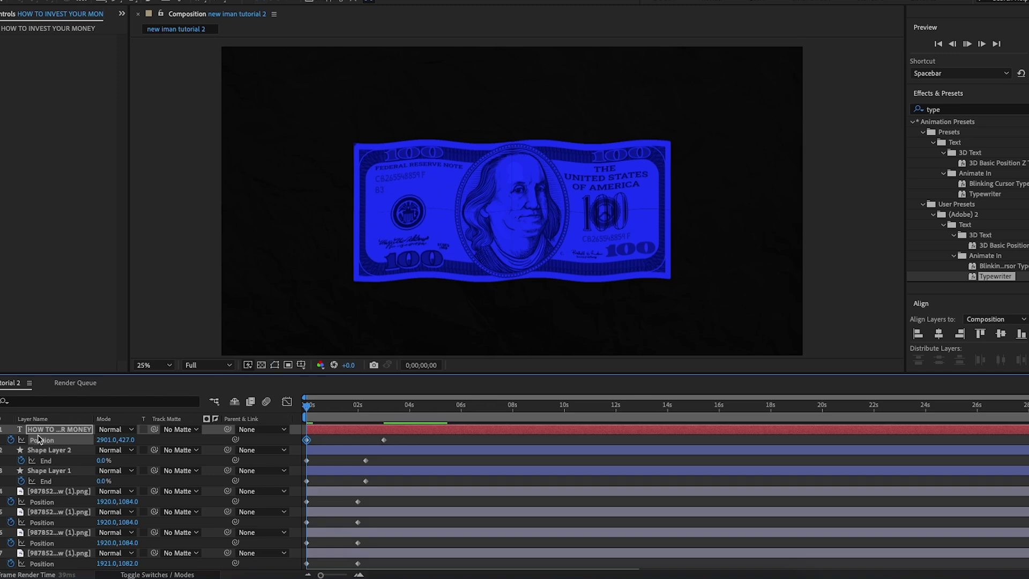
pyautogui.press('space')
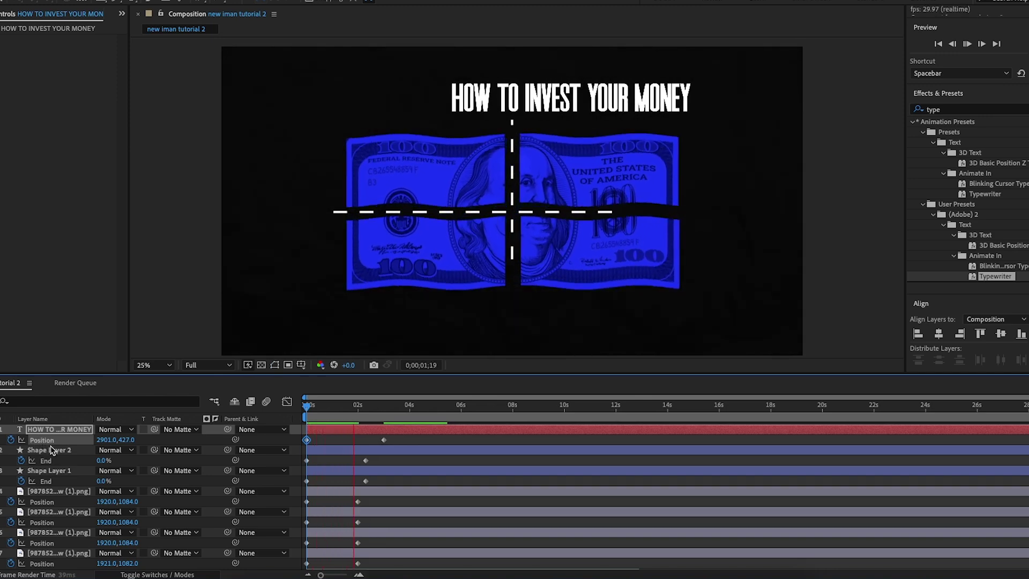
pyautogui.press('space')
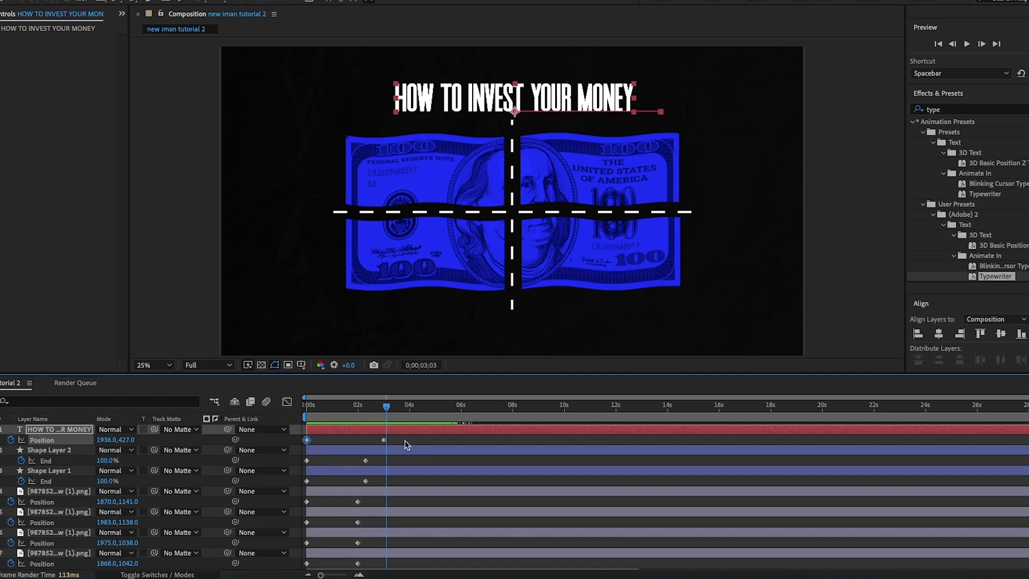
# - Apply Easy Ease to both of the title's Position keyframes
pyautogui.moveTo(405, 445); pyautogui.dragTo(271, 448)
pyautogui.press('F9')
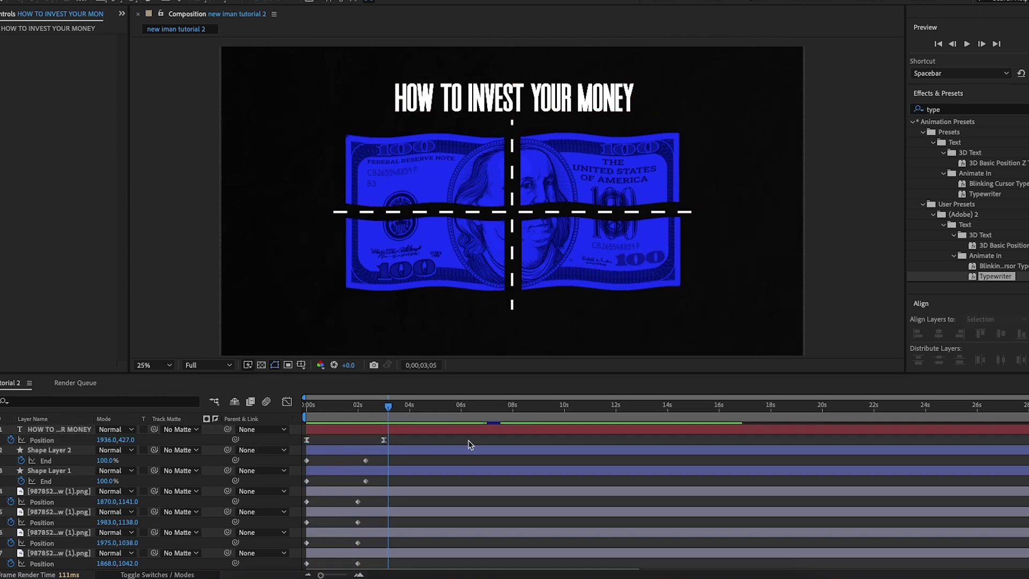
pyautogui.click(468, 445)
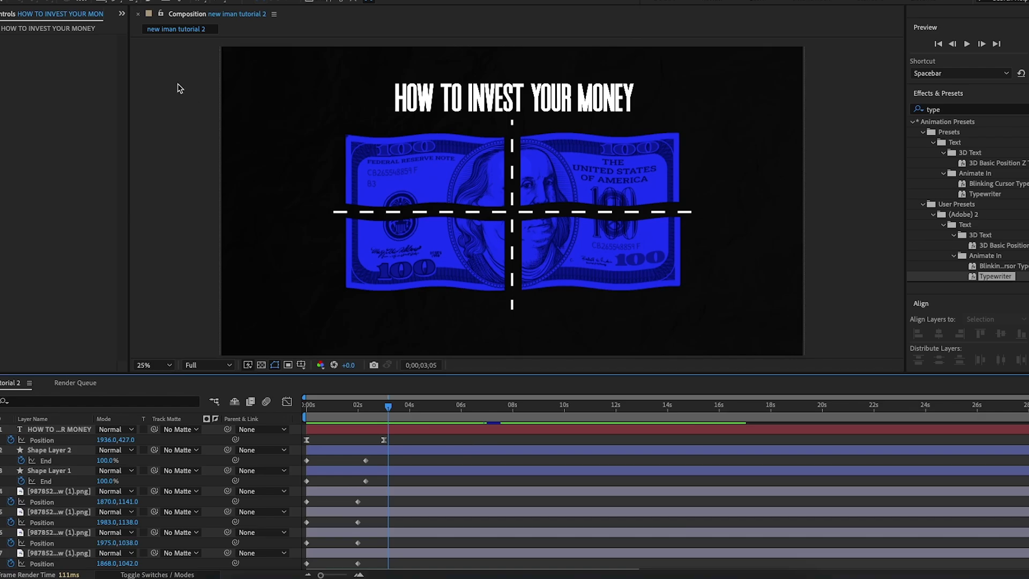
# - Draw a small closed triangle pointing right over the bill's portrait with the Pen tool, as a new shape layer
pyautogui.press('g')
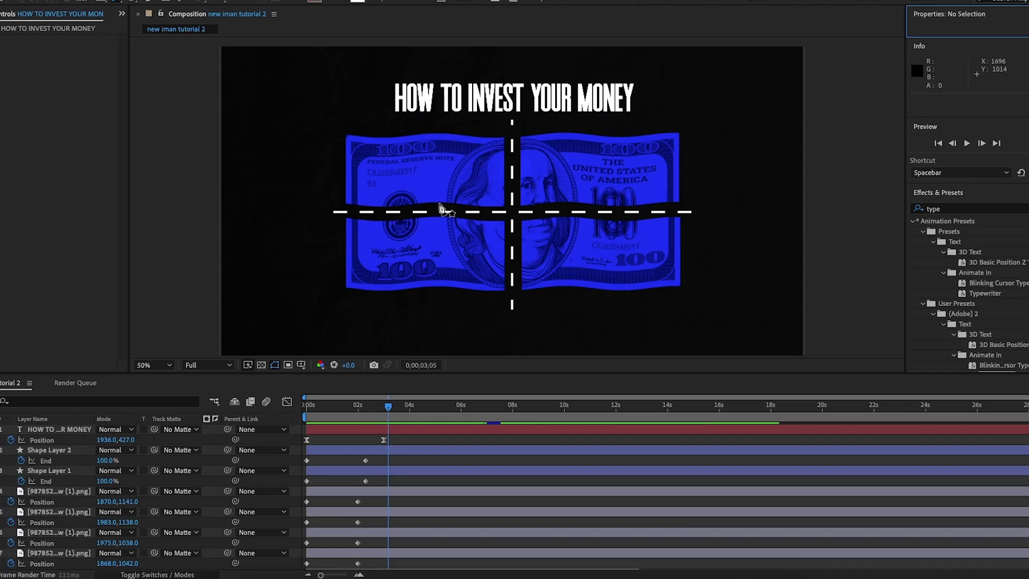
pyautogui.scroll(2, 440, 206)
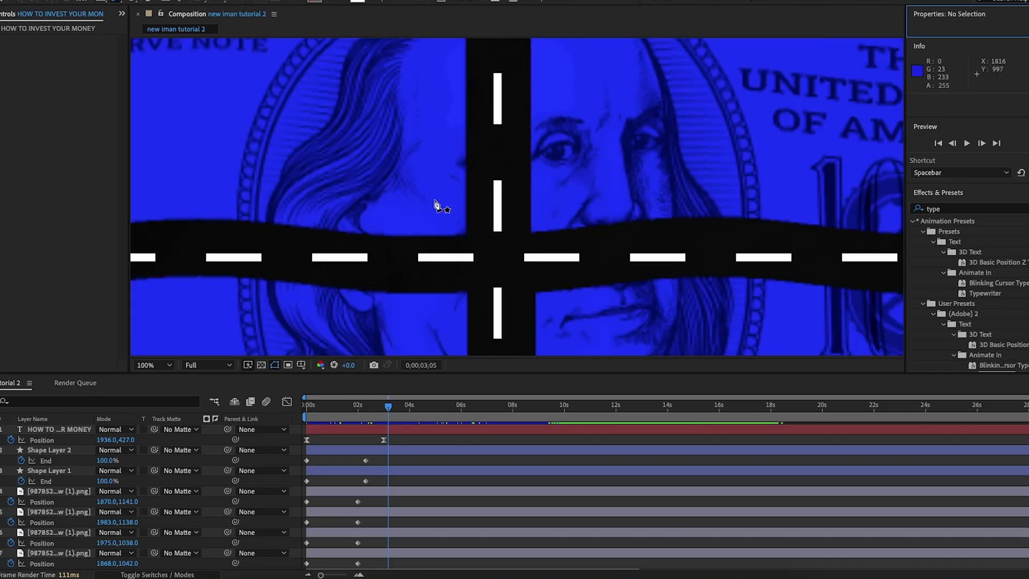
pyautogui.click(362, 141)
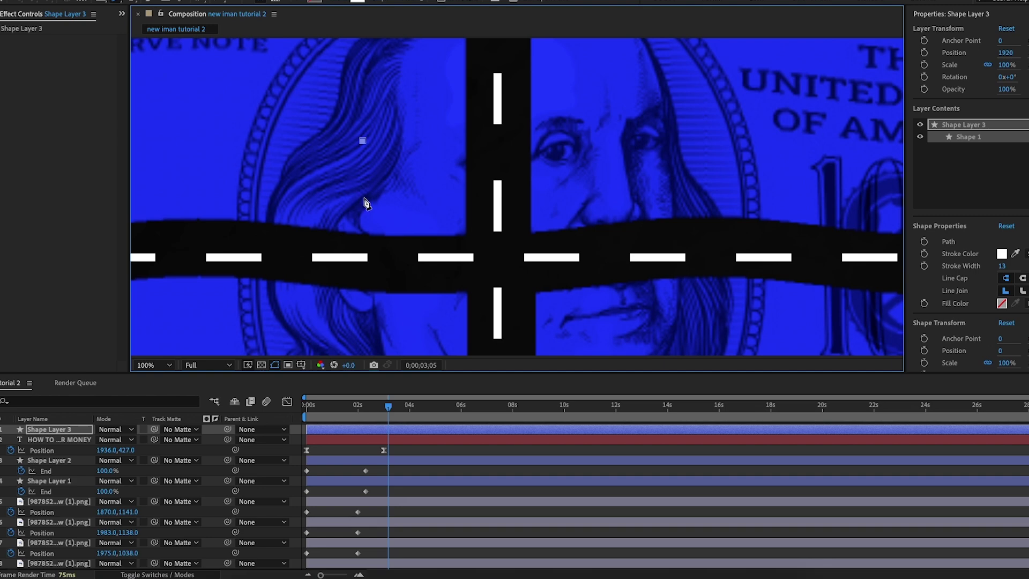
pyautogui.click(363, 141)
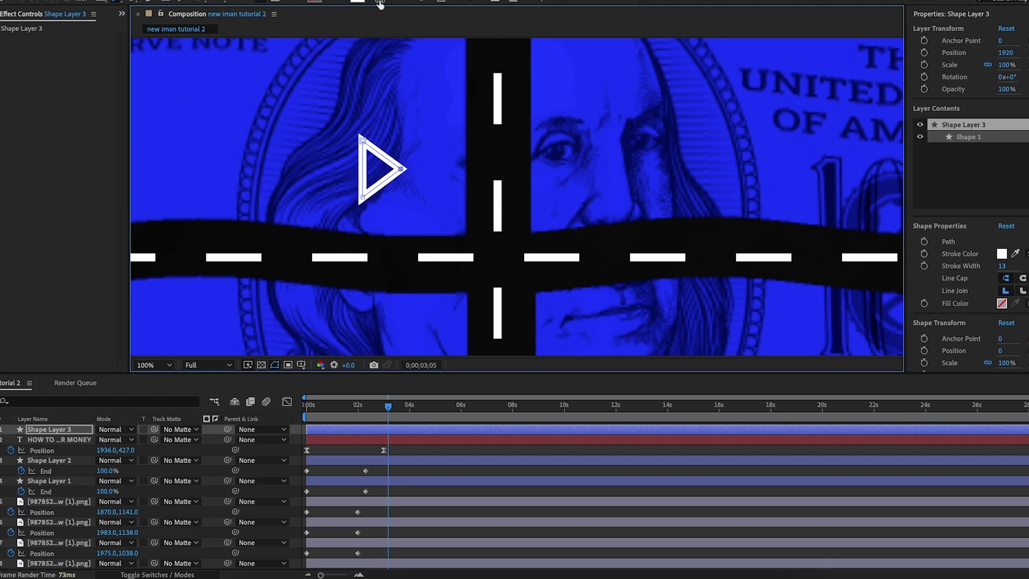
# - Set the triangle's stroke width to 0 and give it a bright blue fill
pyautogui.moveTo(380, 4); pyautogui.dragTo(298, 2)
pyautogui.click(315, 2)
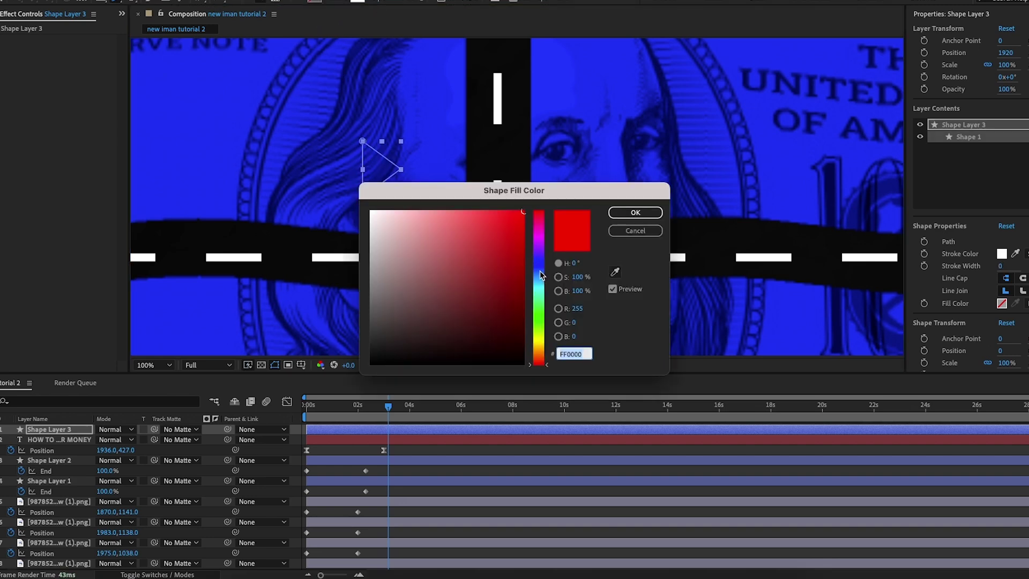
pyautogui.moveTo(540, 276); pyautogui.dragTo(540, 270)
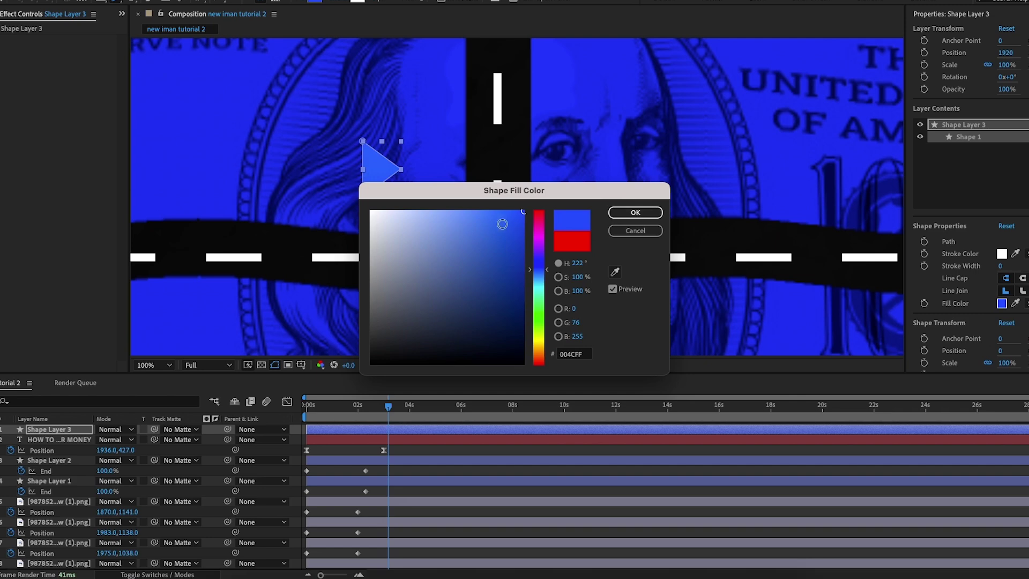
pyautogui.click(621, 213)
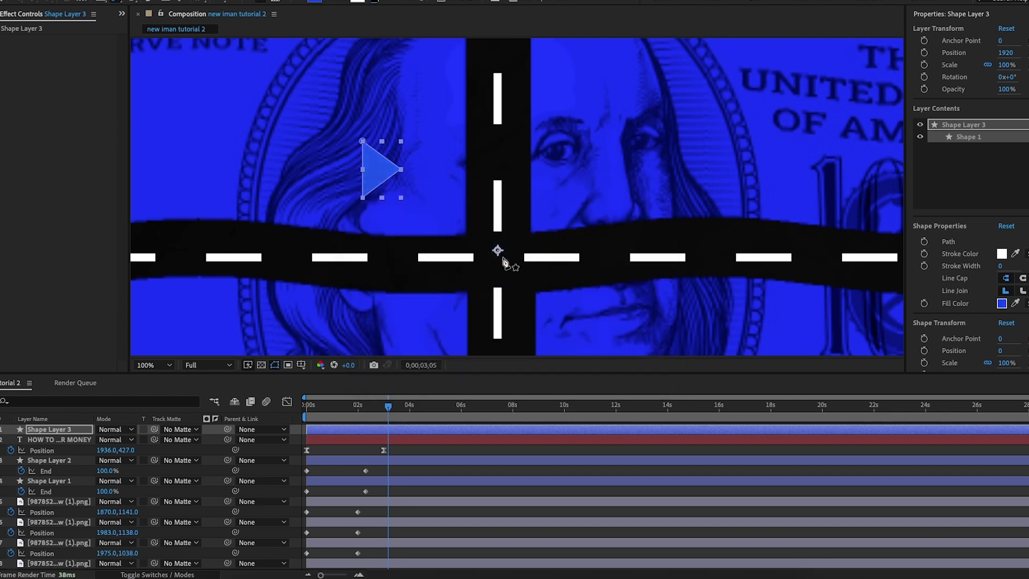
# - Place the triangle just in front of the word "HOW" in the title and fine-tune its blue fill color
pyautogui.scroll(-4, 504, 263)
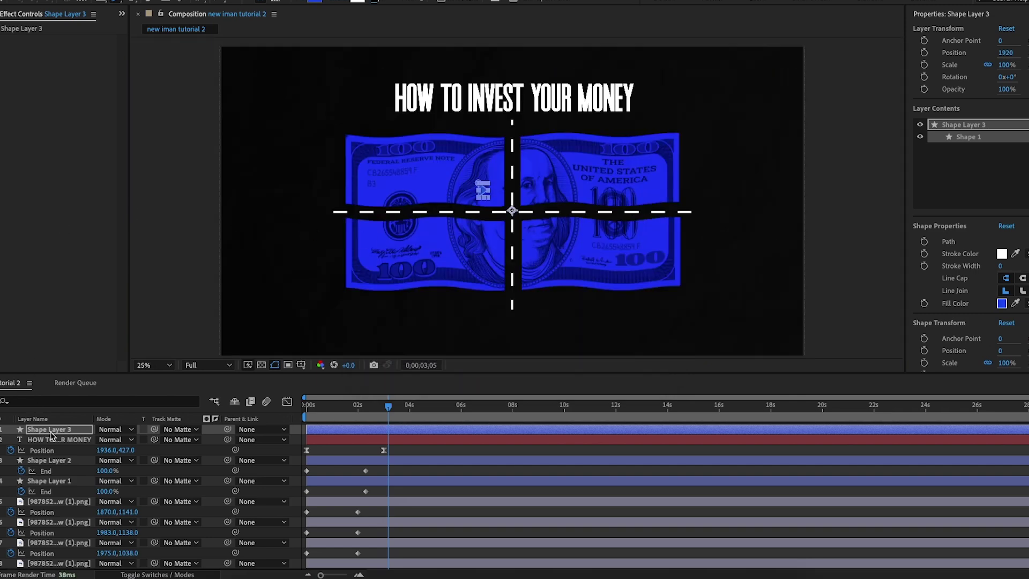
pyautogui.click(50, 430)
pyautogui.press('v')
pyautogui.moveTo(482, 195); pyautogui.dragTo(378, 101)
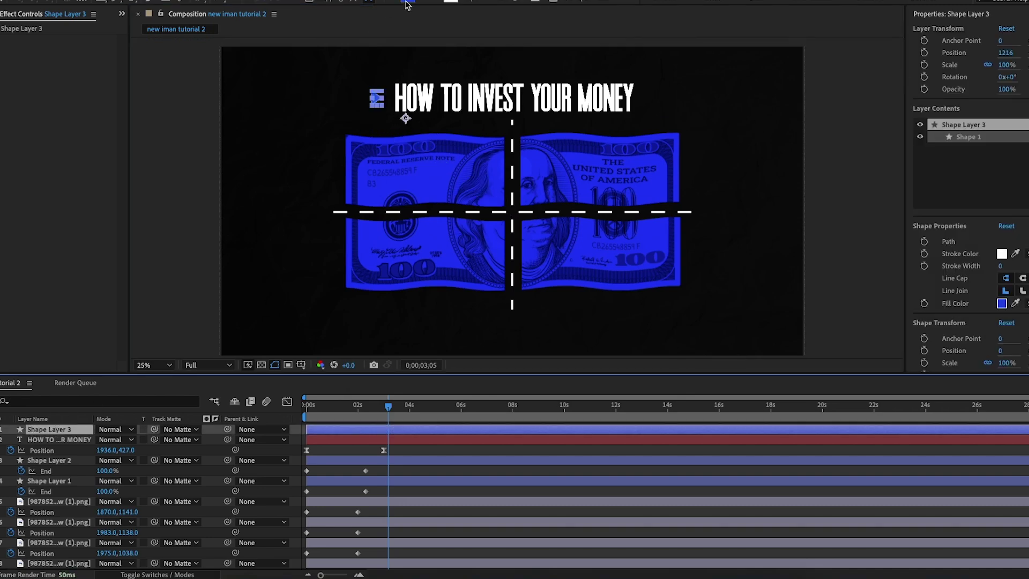
pyautogui.click(408, 2)
pyautogui.click(622, 212)
pyautogui.click(194, 175)
# - Duplicate the triangle layer twice and set the copies' X positions to 1147 and 1075, forming a row of three arrows
pyautogui.hotkey('ctrl', 'd')
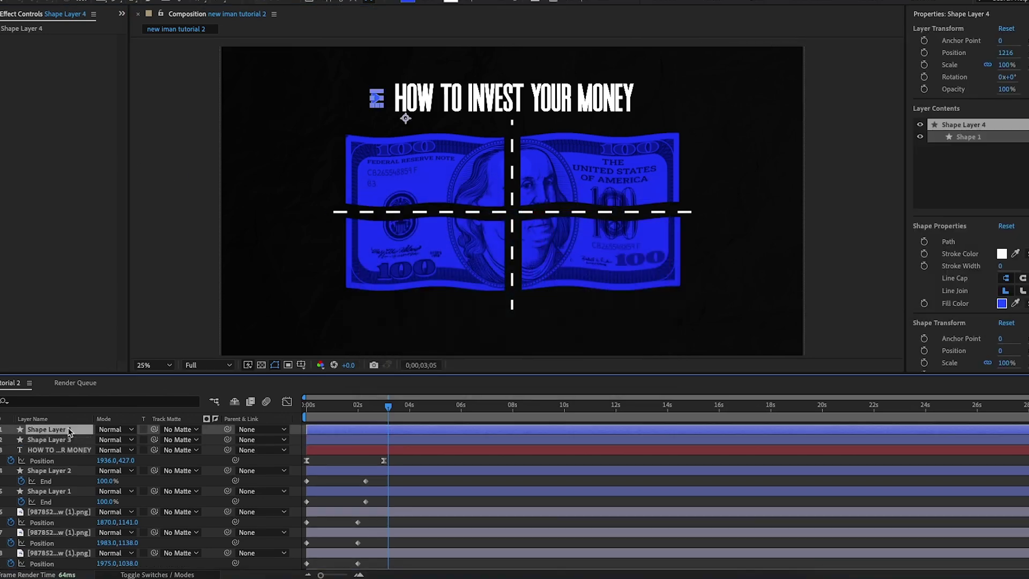
pyautogui.press('p')
pyautogui.moveTo(108, 440); pyautogui.dragTo(65, 440)
pyautogui.click(138, 250)
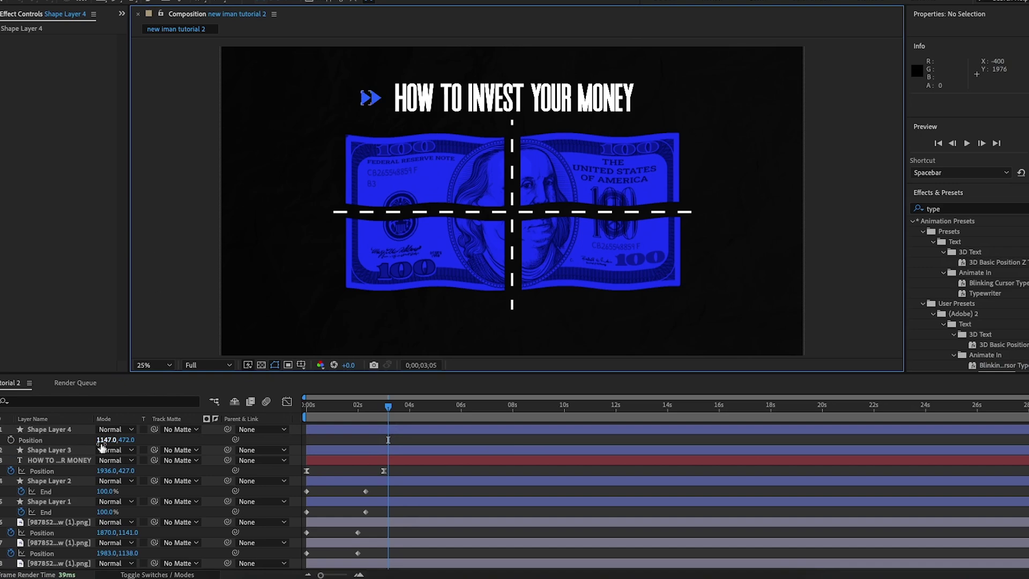
pyautogui.click(59, 431)
pyautogui.hotkey('ctrl', 'd')
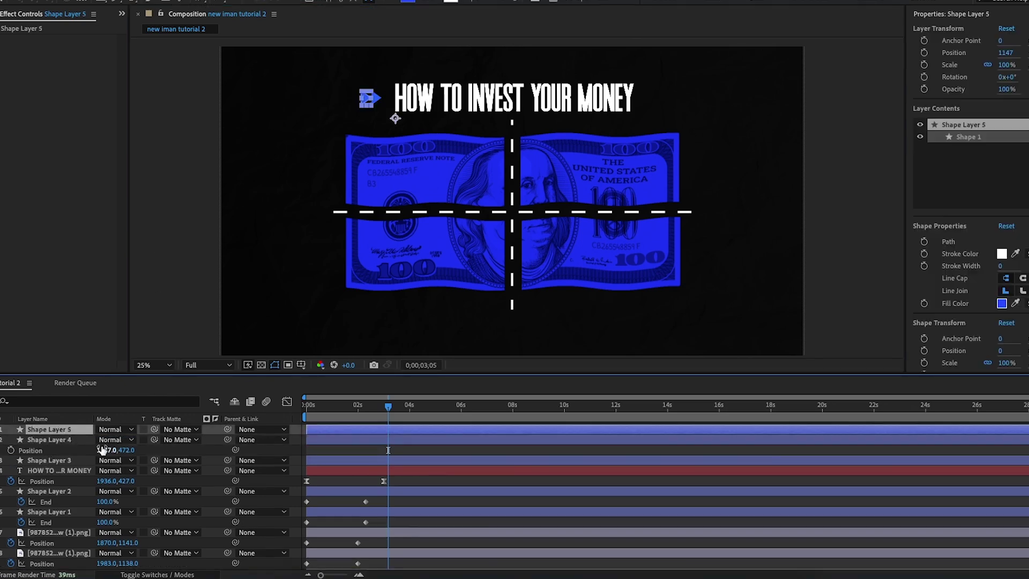
pyautogui.press('p')
pyautogui.moveTo(102, 441); pyautogui.dragTo(58, 441)
pyautogui.click(138, 218)
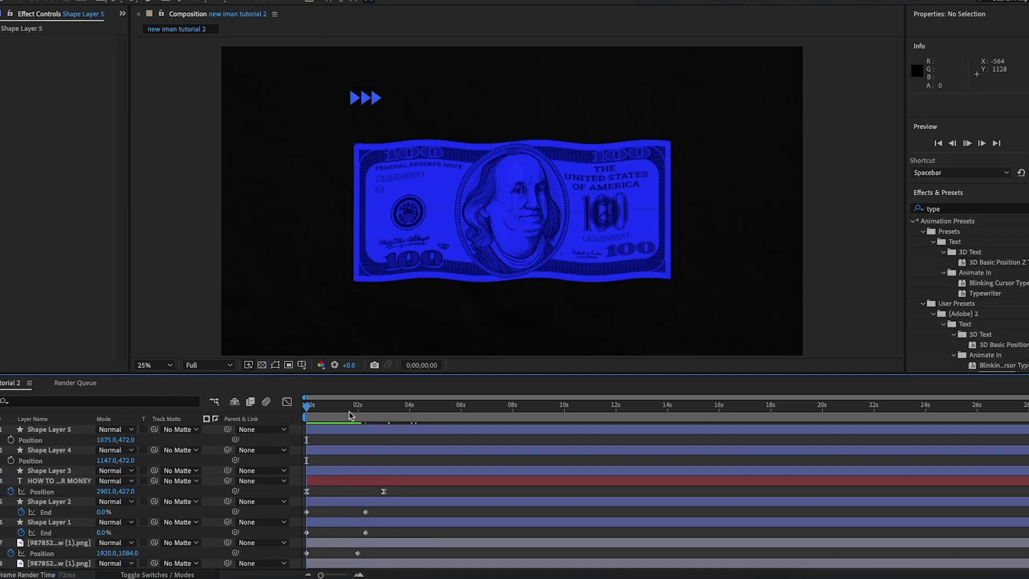
# - Play to 0;00;02;06 and add Position keyframes there for all three arrow layers
pyautogui.press('space')
pyautogui.press('space')
pyautogui.click(10, 441)
pyautogui.click(11, 463)
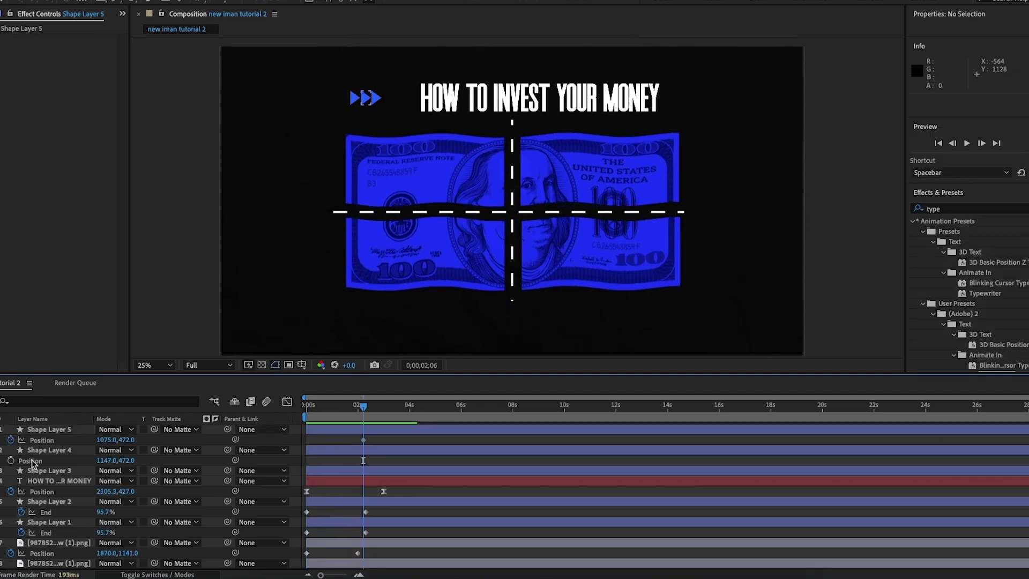
pyautogui.click(10, 460)
pyautogui.click(41, 471)
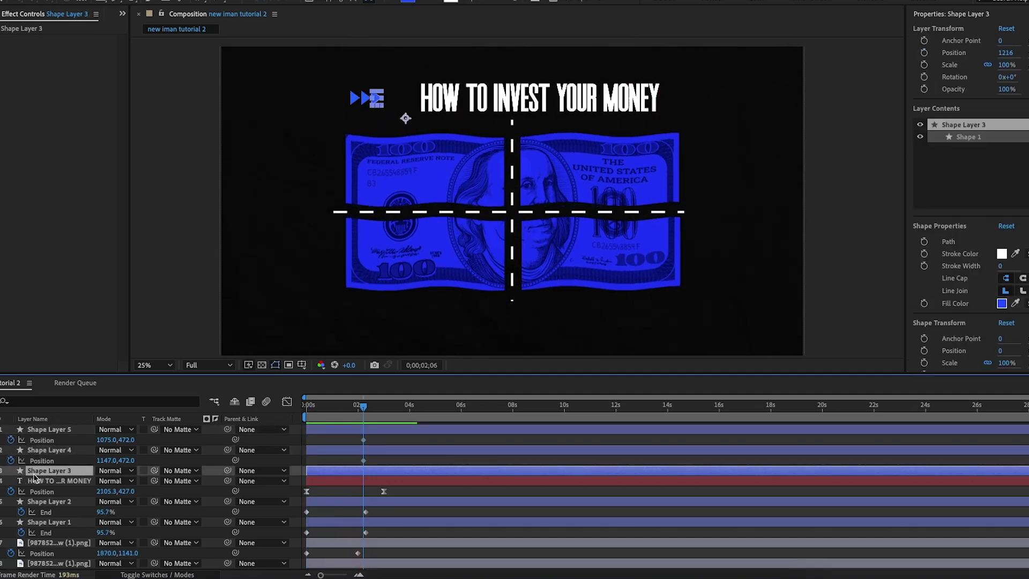
pyautogui.press('p')
pyautogui.click(11, 480)
# - At the first frame, shift all three arrow layers together toward the frame's left edge, with X positions 402, 474 and 543
pyautogui.moveTo(364, 405); pyautogui.dragTo(275, 409)
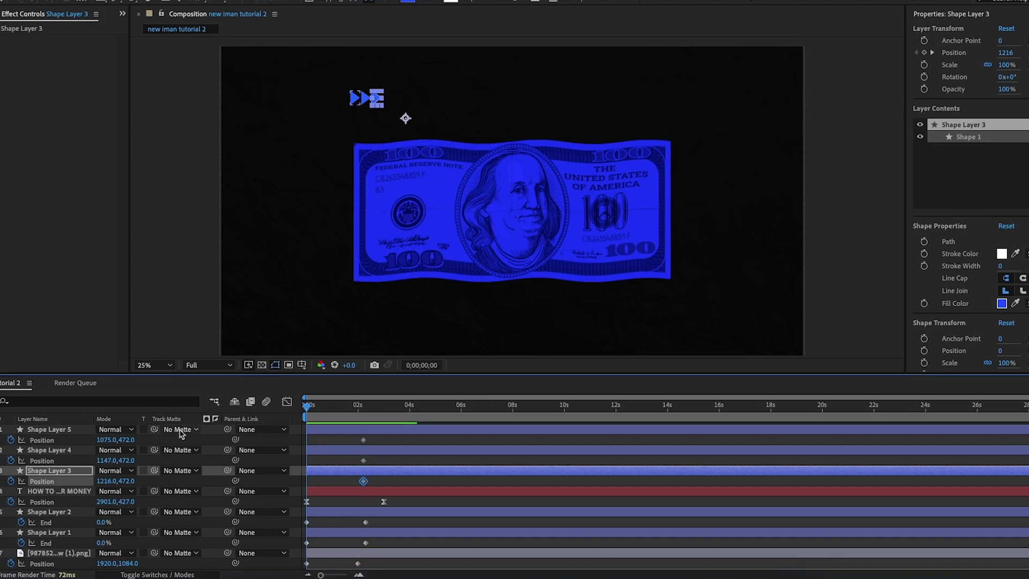
pyautogui.click(329, 429)
pyautogui.keyDown('shift'); pyautogui.click(327, 472); pyautogui.keyUp('shift')
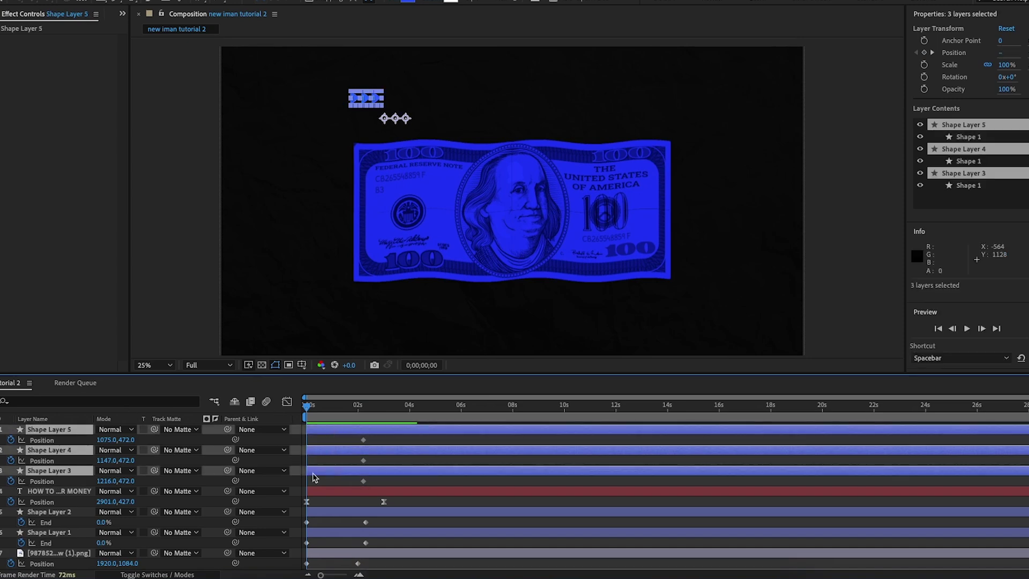
pyautogui.moveTo(101, 440); pyautogui.dragTo(64, 440)
pyautogui.click(98, 212)
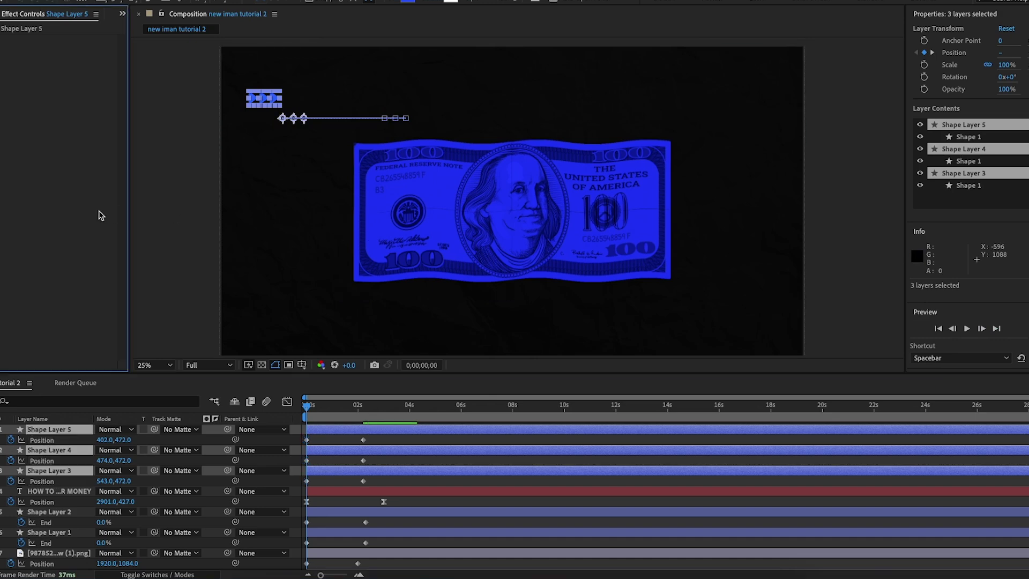
# - Apply Easy Ease to the Position keyframes of all three arrow layers and display their speed graph
pyautogui.click(144, 208)
pyautogui.moveTo(379, 442); pyautogui.dragTo(296, 484)
pyautogui.press('F9')
pyautogui.click(286, 402)
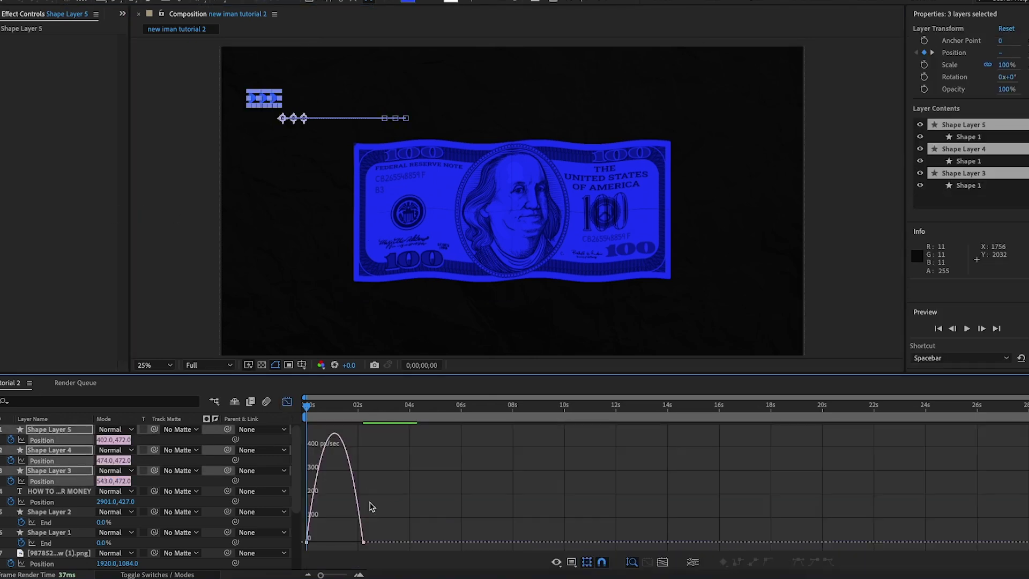
pyautogui.moveTo(313, 423); pyautogui.dragTo(334, 416)
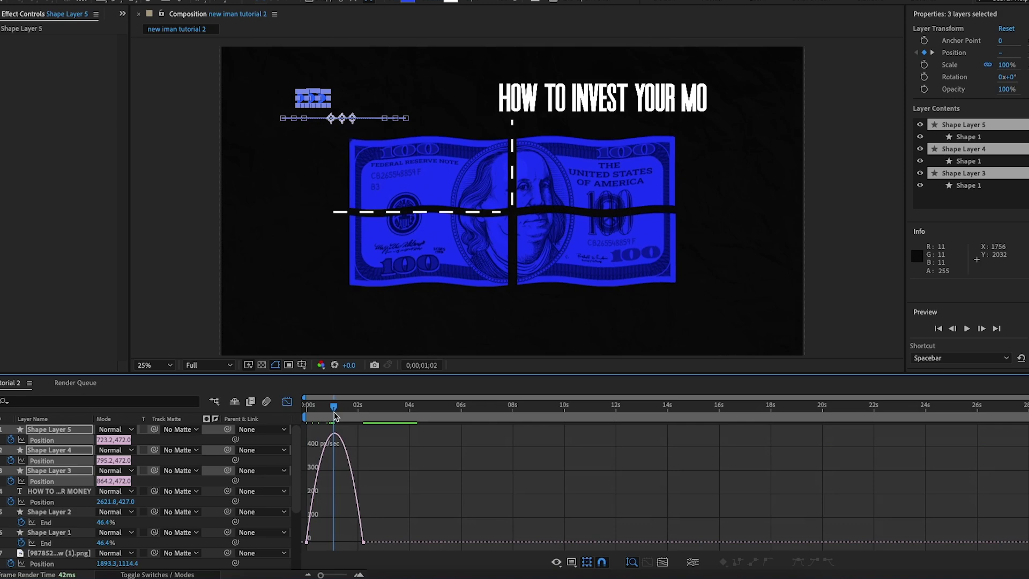
# - Steepen the arrows' shared speed curve into a sharp peak midway through the move, close the graph and play the result
pyautogui.click(359, 575)
pyautogui.moveTo(437, 537); pyautogui.dragTo(301, 558)
pyautogui.moveTo(401, 539)
pyautogui.mouseDown()
pyautogui.moveTo(337, 539)
pyautogui.moveTo(384, 538)
pyautogui.mouseUp()
pyautogui.press('space')
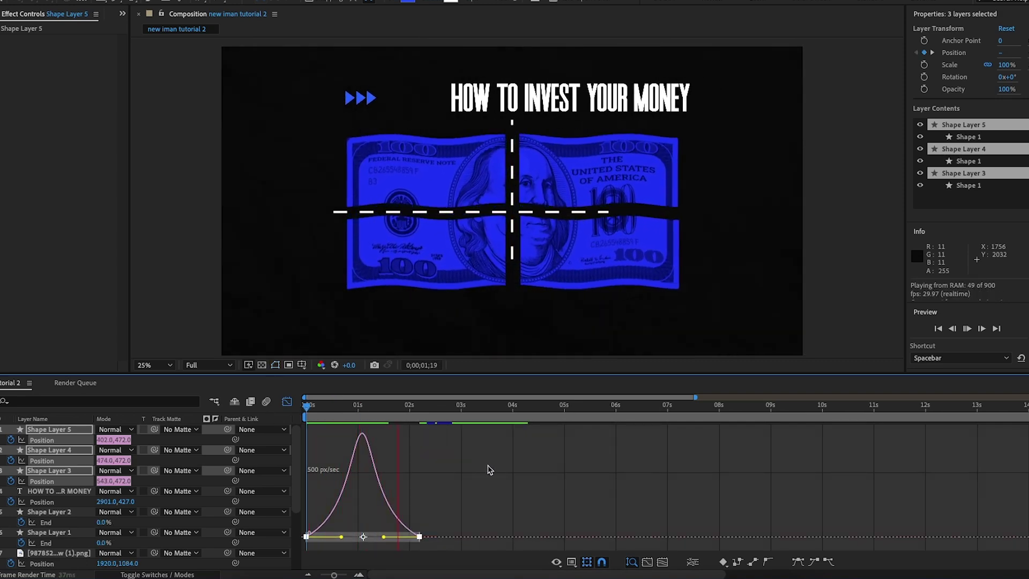
pyautogui.moveTo(384, 537); pyautogui.dragTo(354, 537)
pyautogui.click(287, 402)
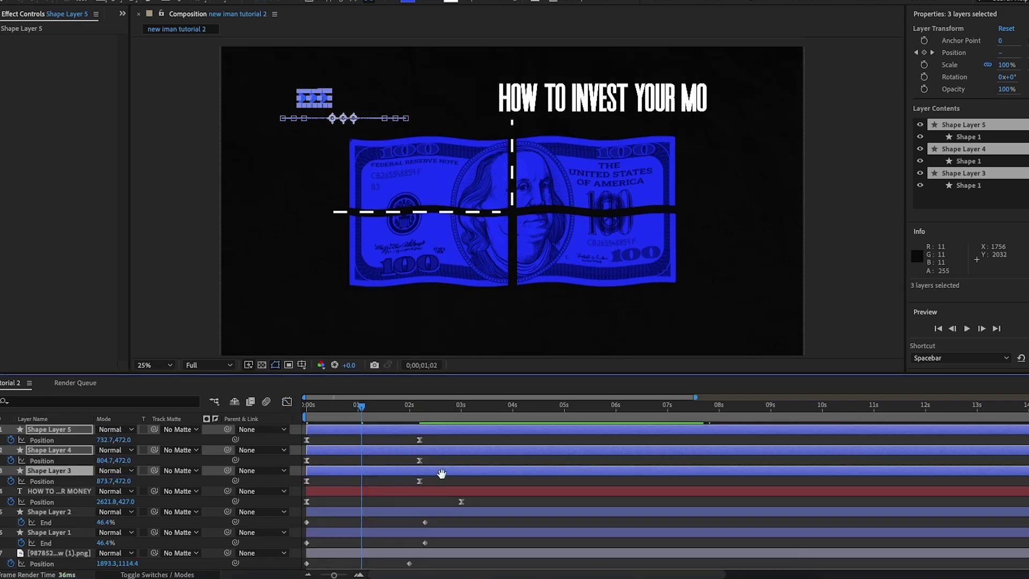
pyautogui.press('space')
pyautogui.moveTo(379, 408); pyautogui.dragTo(250, 412)
pyautogui.press('space')
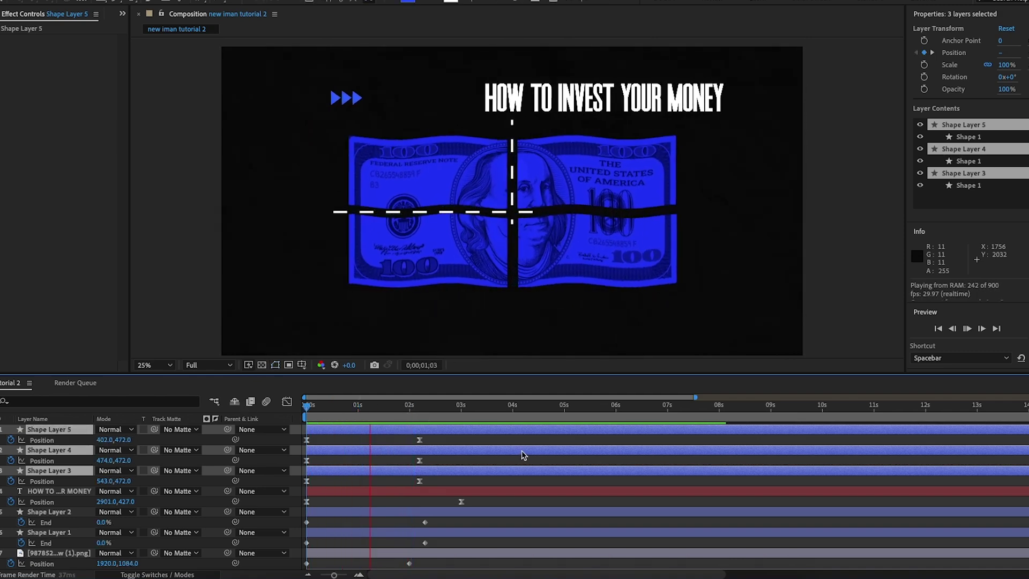
pyautogui.click(419, 422)
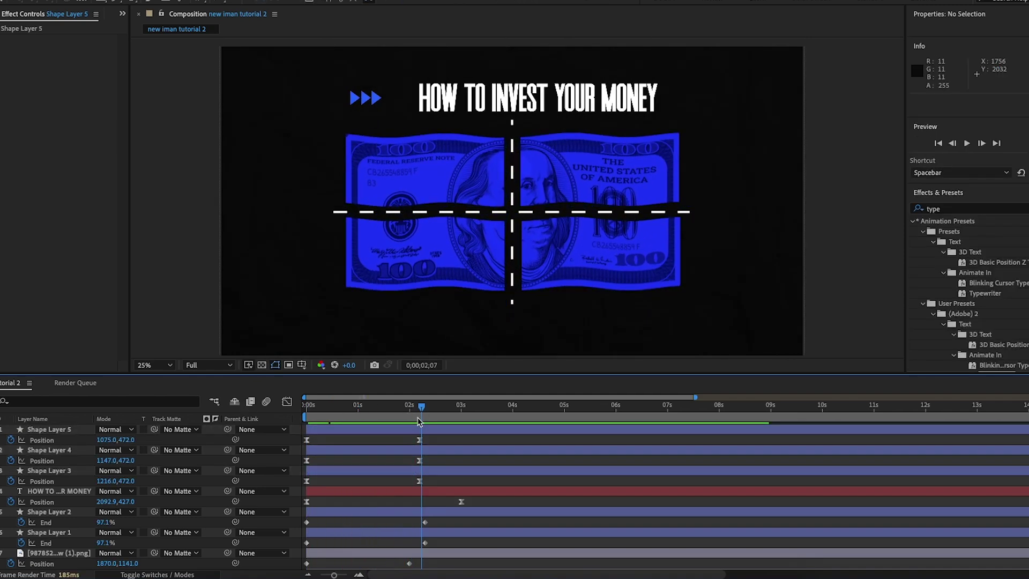
# - Stagger the arrows by starting Shape Layer 4 at 0;00;00;06 and Shape Layer 5 at 0;00;00;14, and preview the motion
pyautogui.press('Home')
pyautogui.click(80, 471)
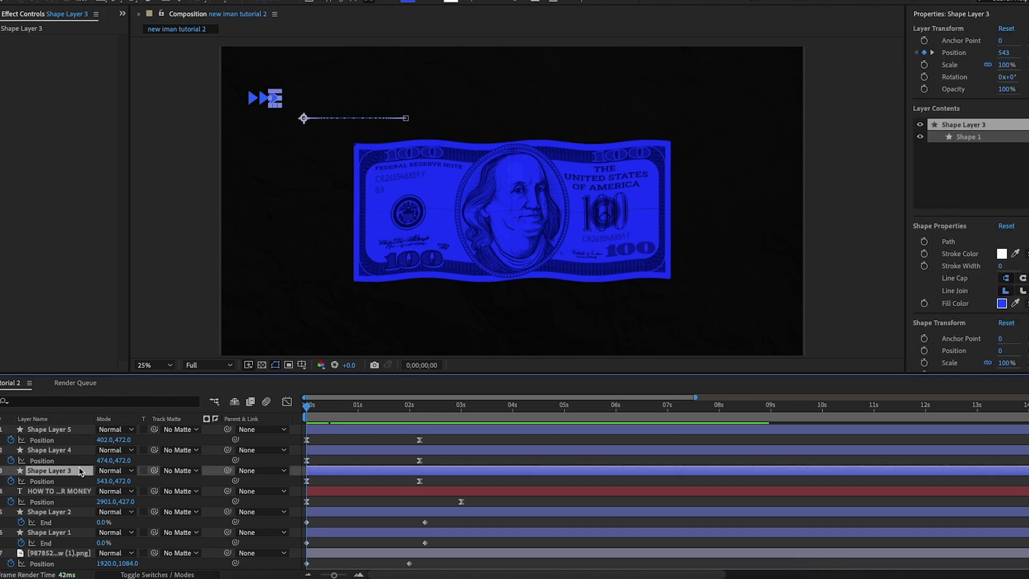
pyautogui.click(71, 452)
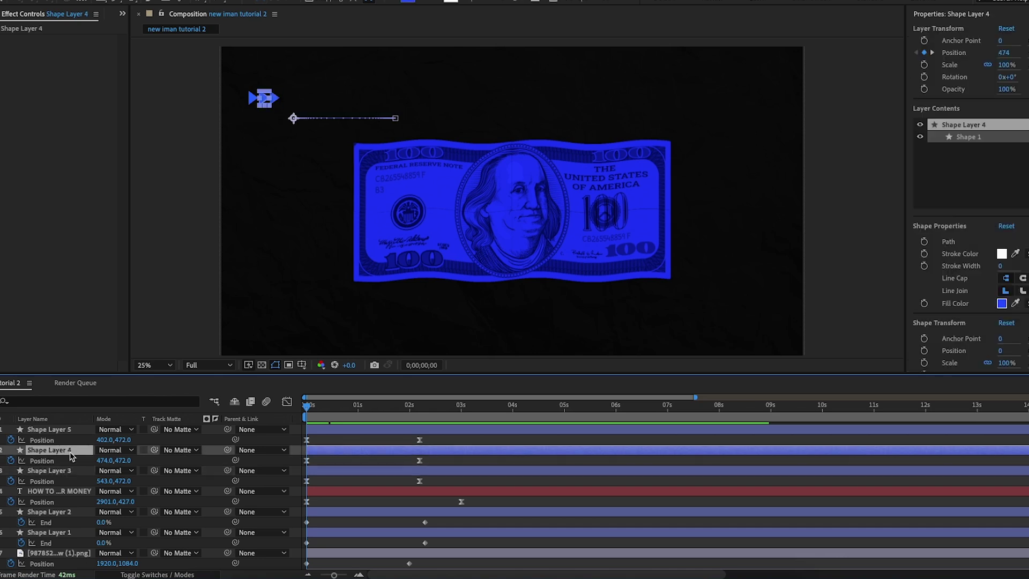
pyautogui.press('space')
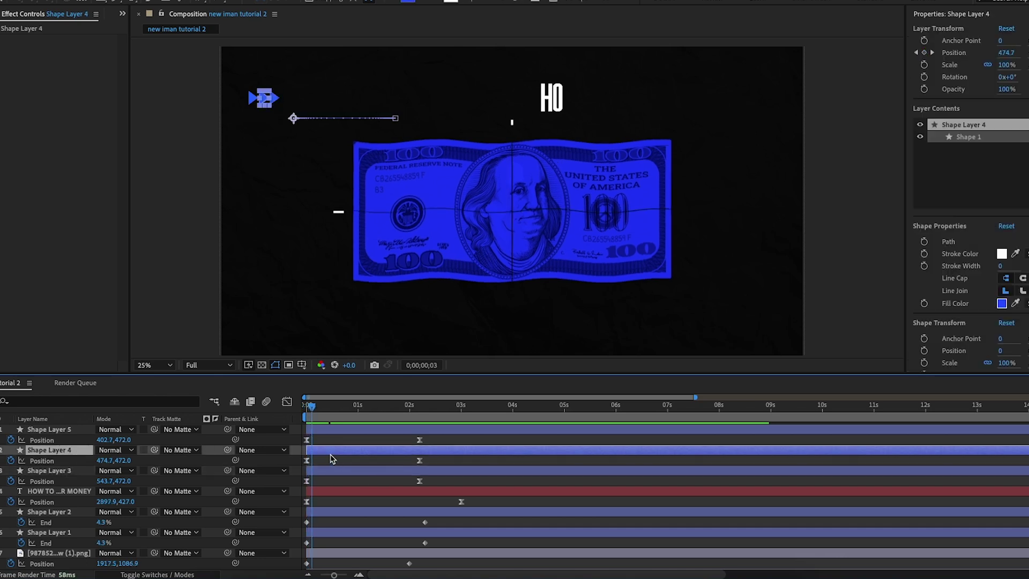
pyautogui.moveTo(333, 455); pyautogui.dragTo(341, 455)
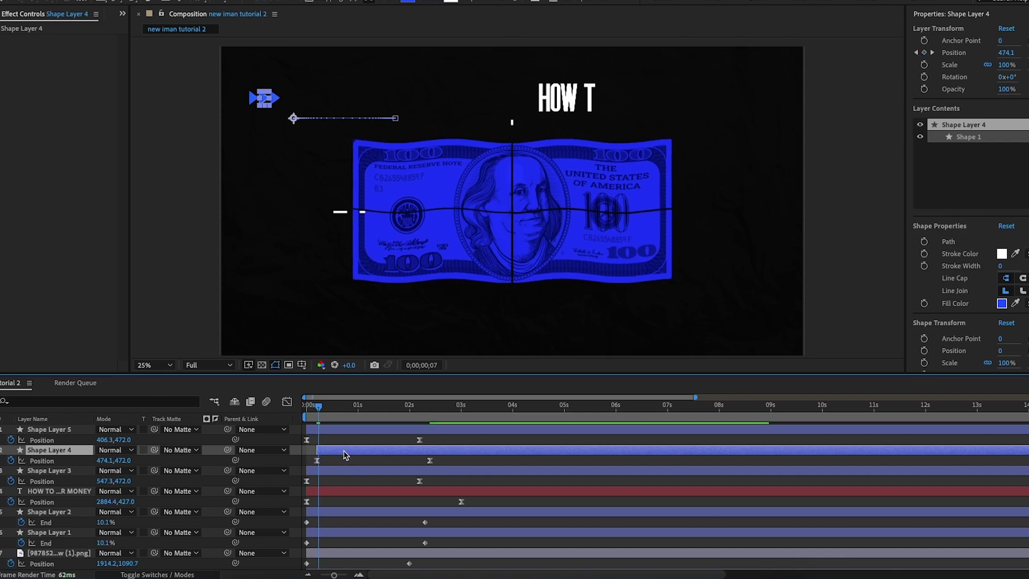
pyautogui.moveTo(337, 432); pyautogui.dragTo(362, 432)
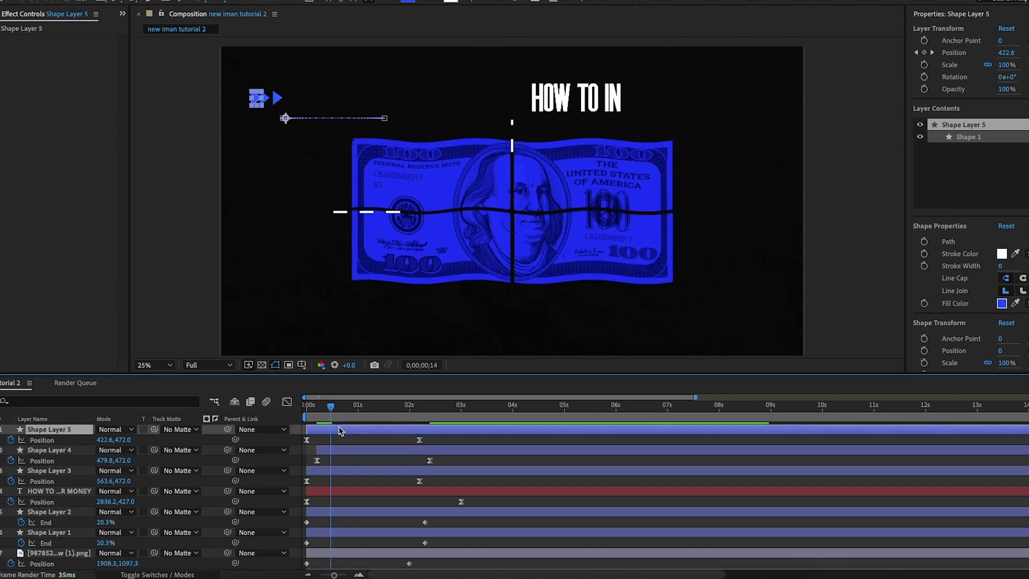
pyautogui.press('space')
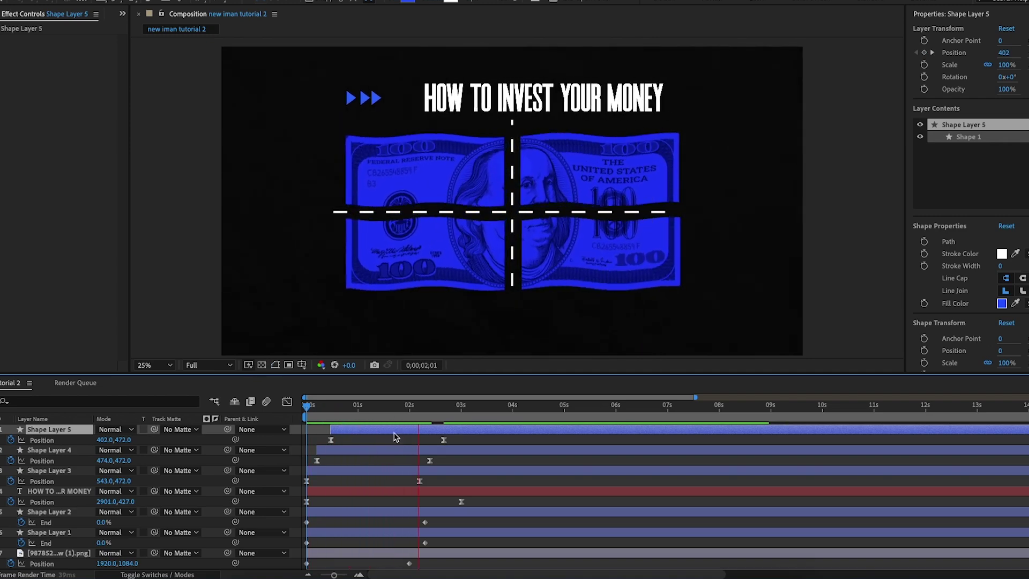
pyautogui.press('space')
pyautogui.click(481, 445)
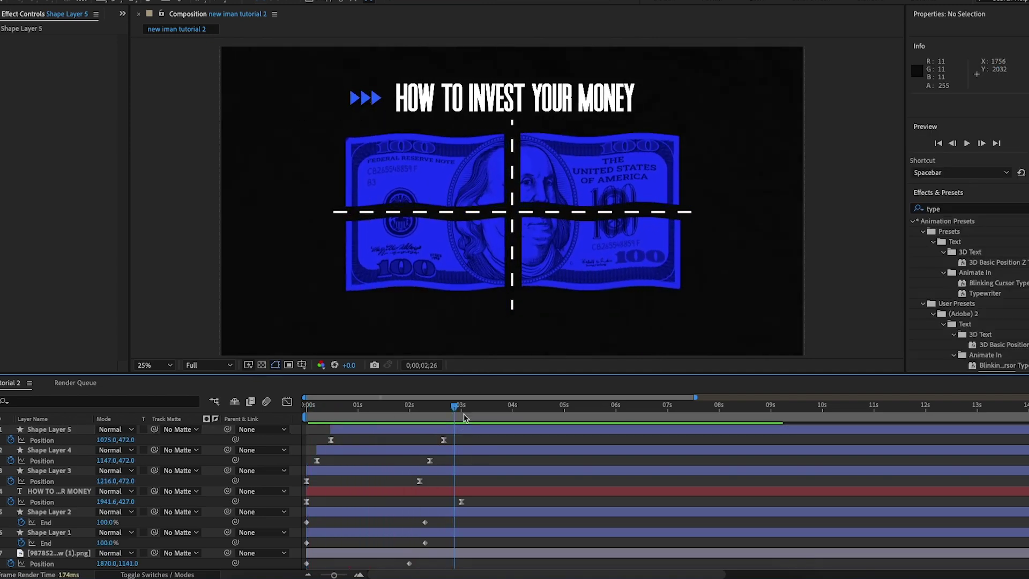
pyautogui.press('space')
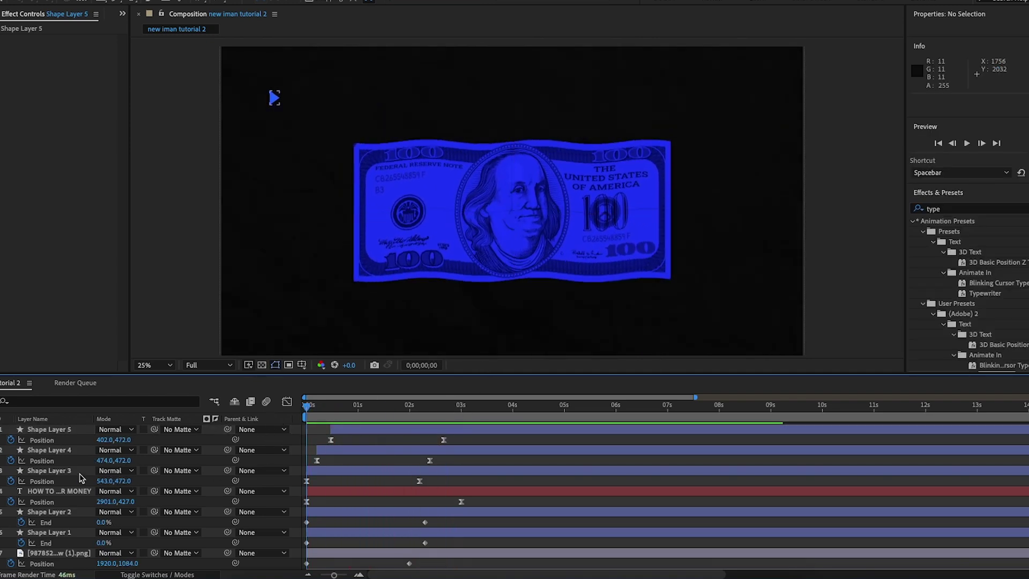
# - Start Opacity keyframing on Shape Layer 3 at the first frame with a value of 0%
pyautogui.click(80, 476)
pyautogui.press('t')
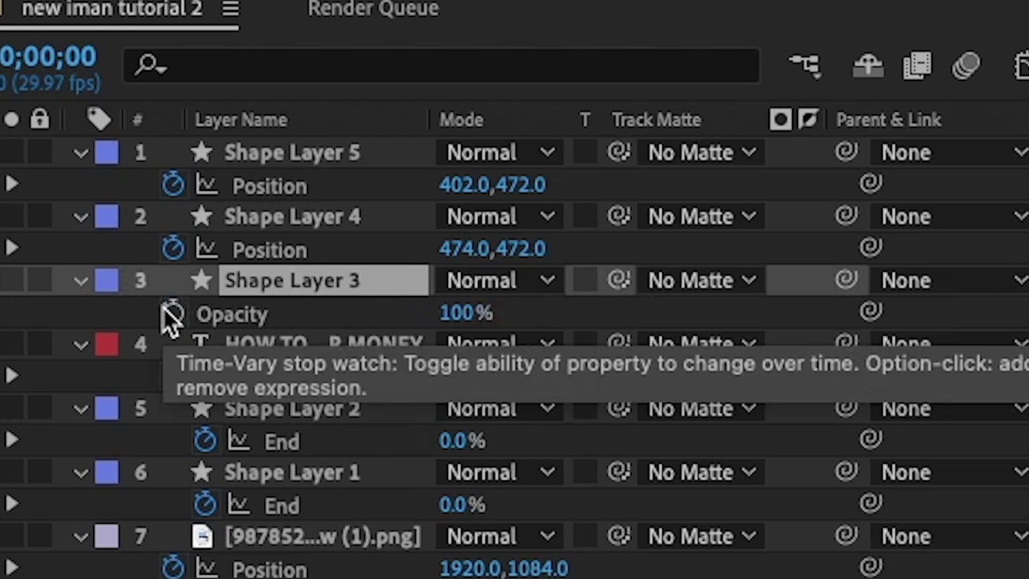
pyautogui.click(172, 314)
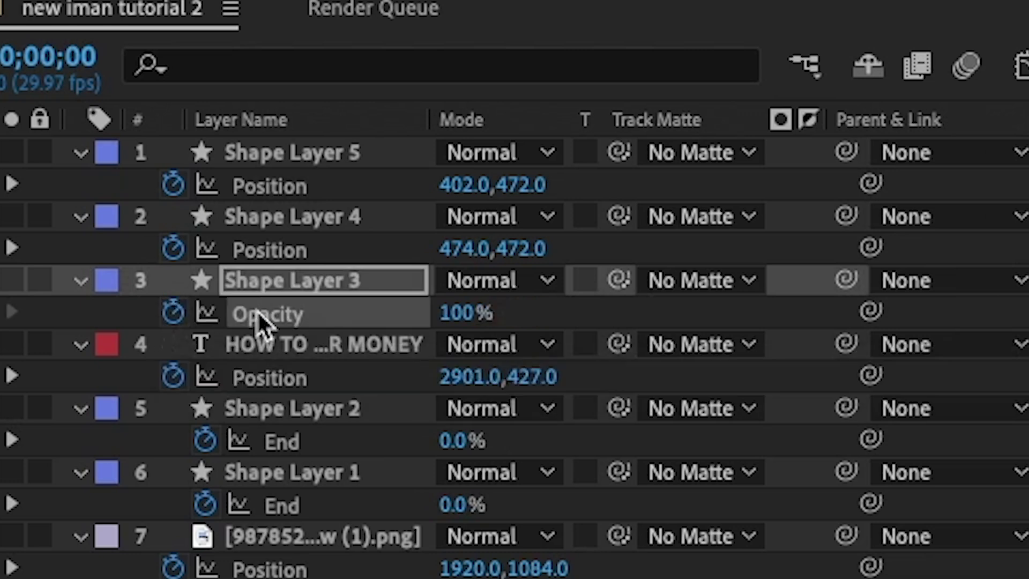
pyautogui.moveTo(455, 313); pyautogui.dragTo(119, 316)
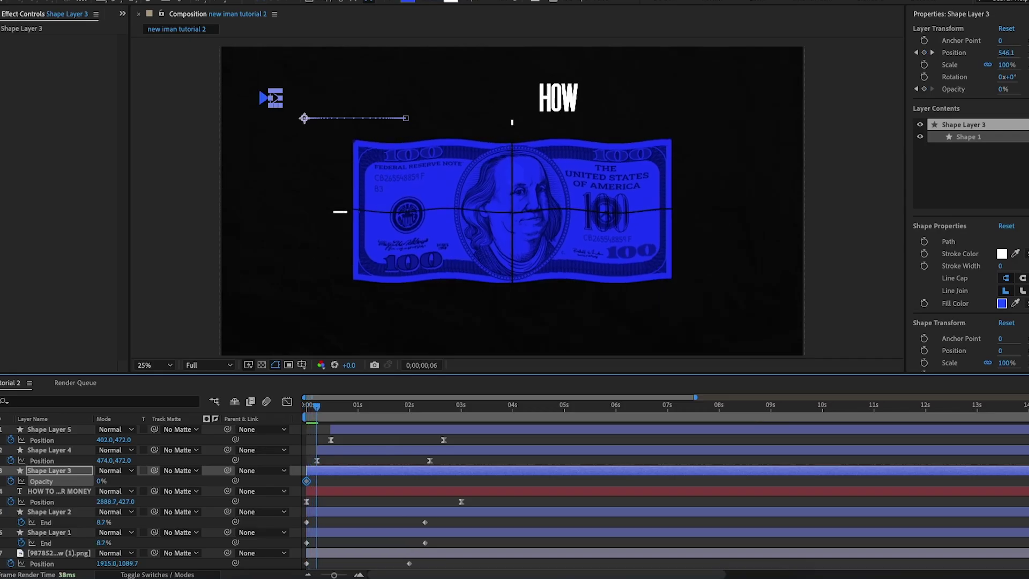
# - Add a 100% Opacity keyframe to Shape Layer 3 and place it at 0;00;00;02
pyautogui.moveTo(100, 483); pyautogui.dragTo(284, 487)
pyautogui.click(359, 575)
pyautogui.click(359, 575)
pyautogui.moveTo(406, 574); pyautogui.dragTo(392, 575)
pyautogui.moveTo(377, 414); pyautogui.dragTo(262, 420)
pyautogui.press('space')
pyautogui.press('space')
pyautogui.moveTo(378, 483); pyautogui.dragTo(323, 482)
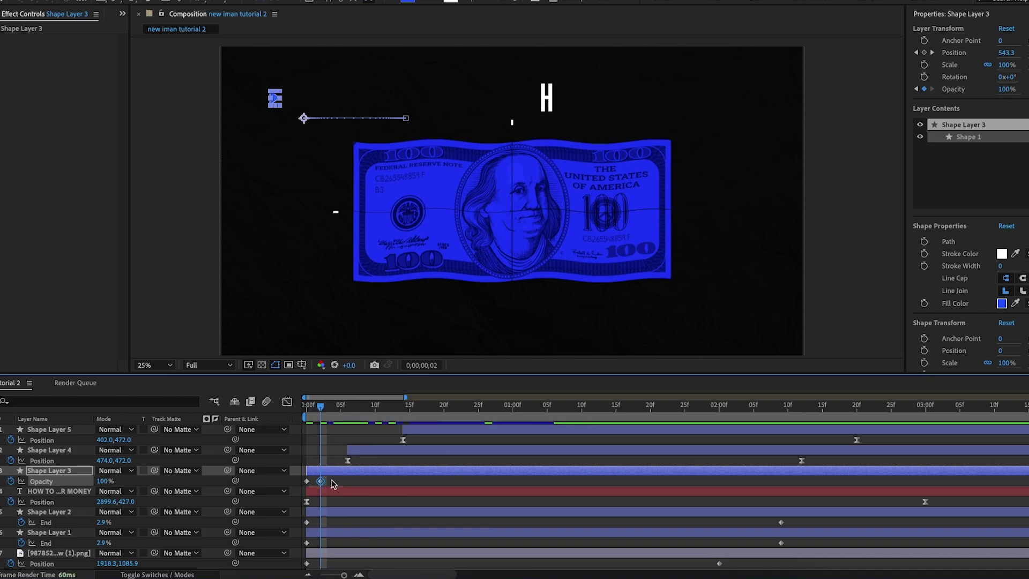
# - Continue Shape Layer 3's flicker with Opacity keyframes of 0% at 0;00;00;04 and 100% at 0;00;00;06
pyautogui.click(324, 413)
pyautogui.press('space')
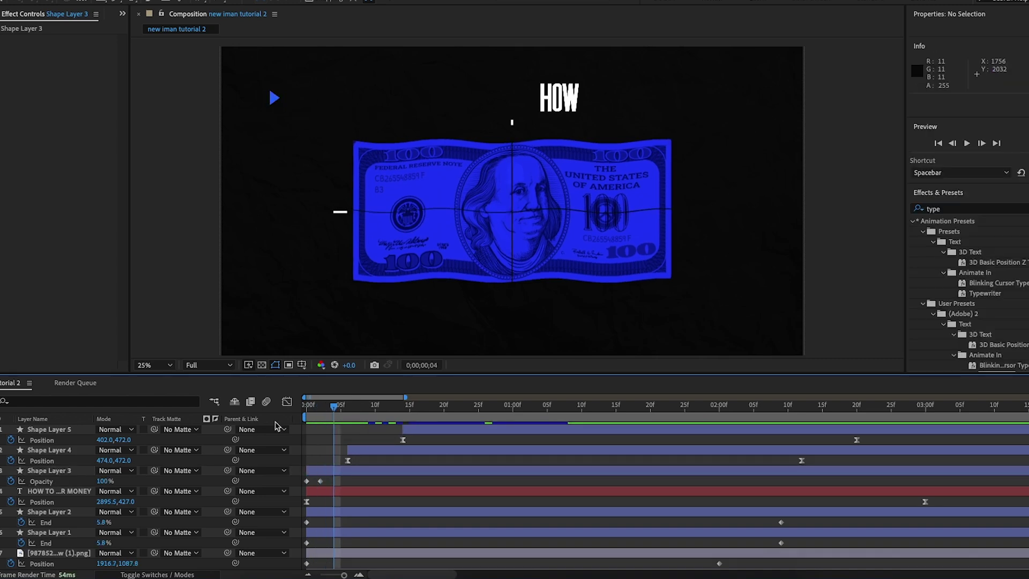
pyautogui.click(104, 481)
pyautogui.write('0')
pyautogui.press('Return')
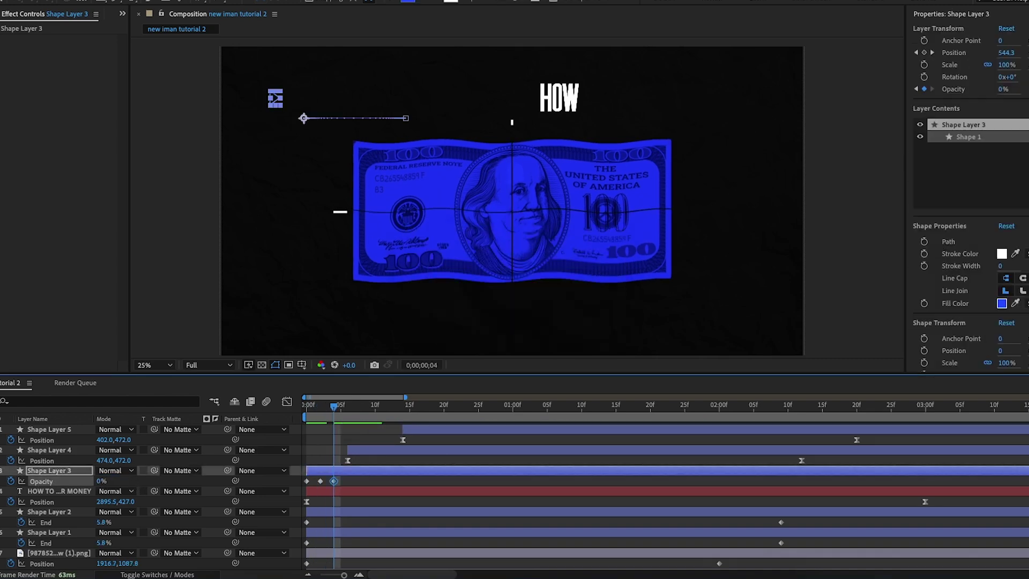
pyautogui.press('pagedown')
pyautogui.press('pagedown')
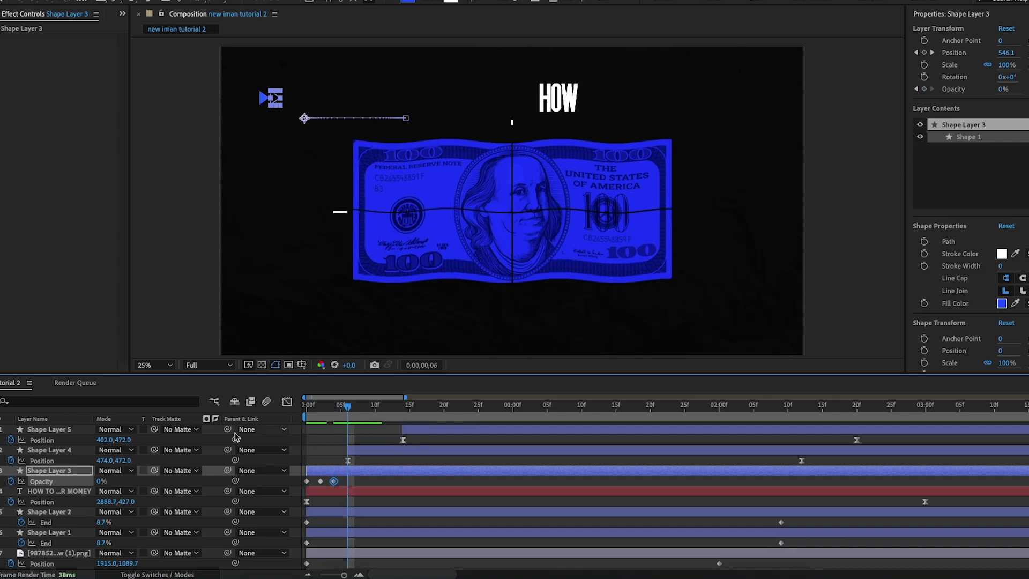
pyautogui.moveTo(98, 482); pyautogui.dragTo(306, 484)
# - Duplicate Shape Layer 3's four Opacity keyframes starting at 0;00;00;06 to repeat the flicker, and preview it
pyautogui.click(363, 481)
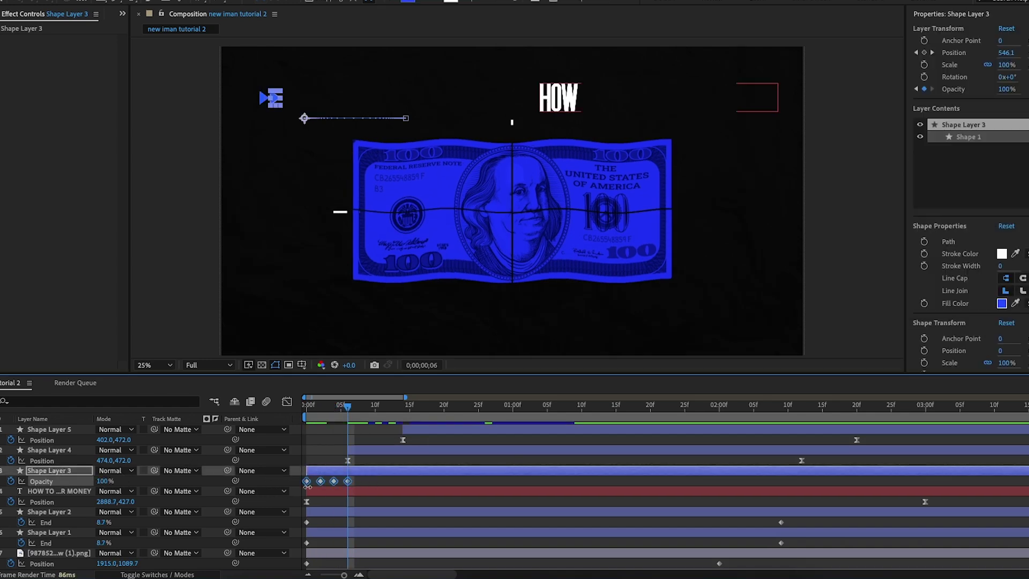
pyautogui.hotkey('ctrl', 'c')
pyautogui.hotkey('ctrl', 'v')
pyautogui.press('Home')
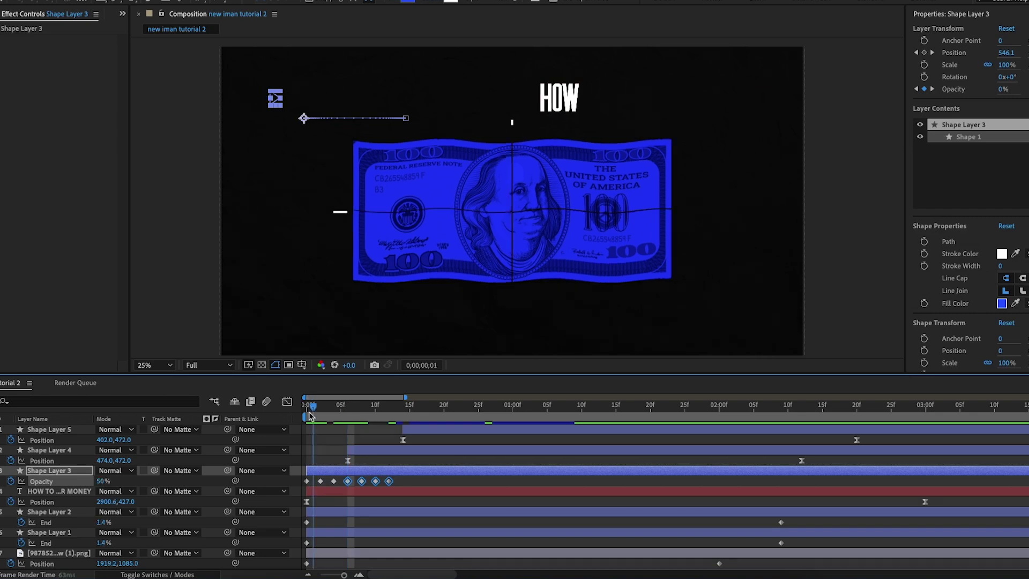
pyautogui.press('space')
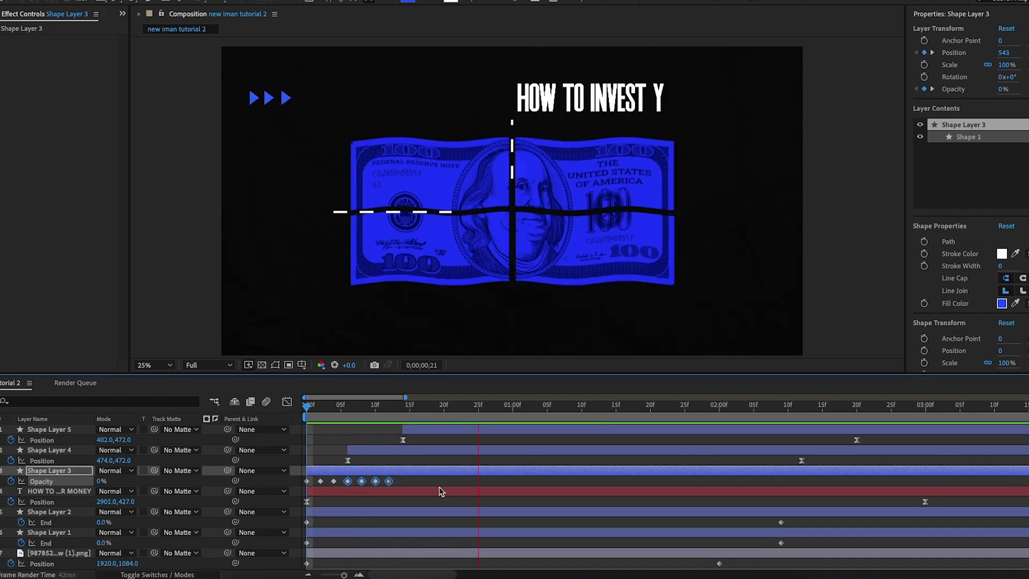
pyautogui.press('space')
# - Copy Shape Layer 3's full set of Opacity keyframes onto Shape Layer 4, starting at 0;00;00;06
pyautogui.moveTo(488, 414); pyautogui.dragTo(387, 422)
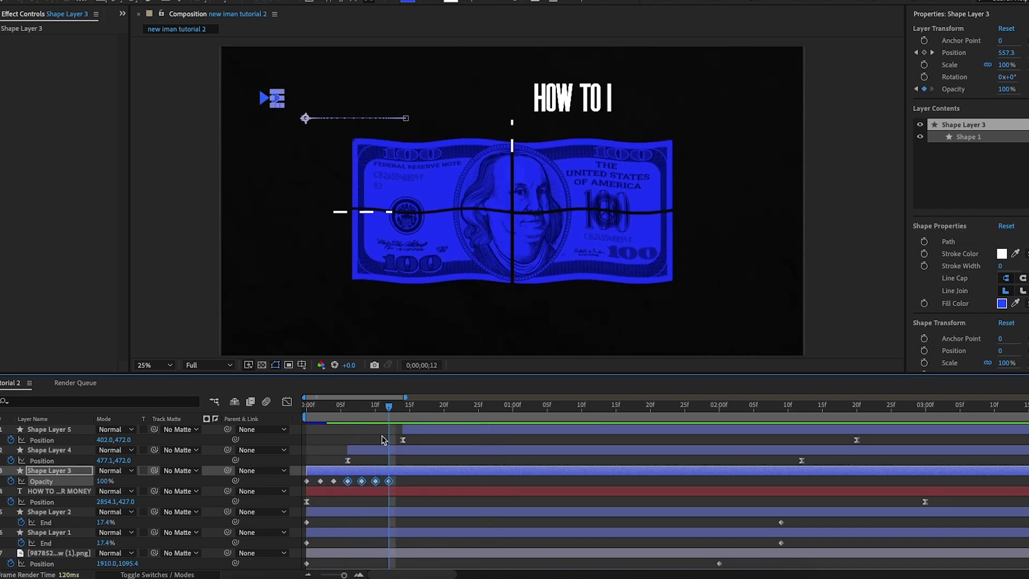
pyautogui.moveTo(408, 485); pyautogui.dragTo(266, 485)
pyautogui.moveTo(392, 423); pyautogui.dragTo(348, 423)
pyautogui.click(369, 454)
pyautogui.press('t')
pyautogui.click(10, 461)
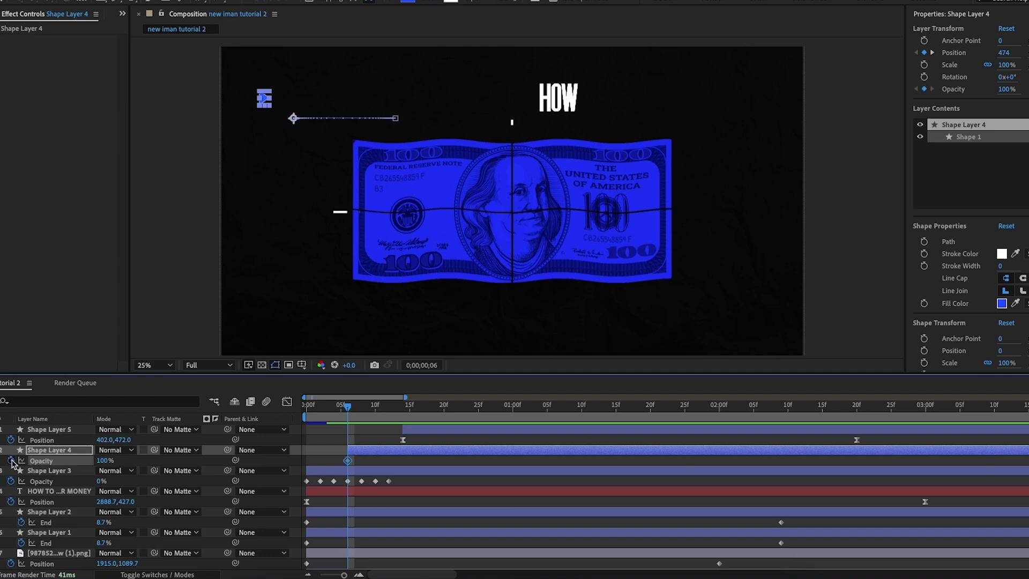
pyautogui.moveTo(350, 421)
pyautogui.mouseDown()
pyautogui.moveTo(294, 419)
pyautogui.moveTo(350, 420)
pyautogui.mouseUp()
pyautogui.hotkey('ctrl', 'v')
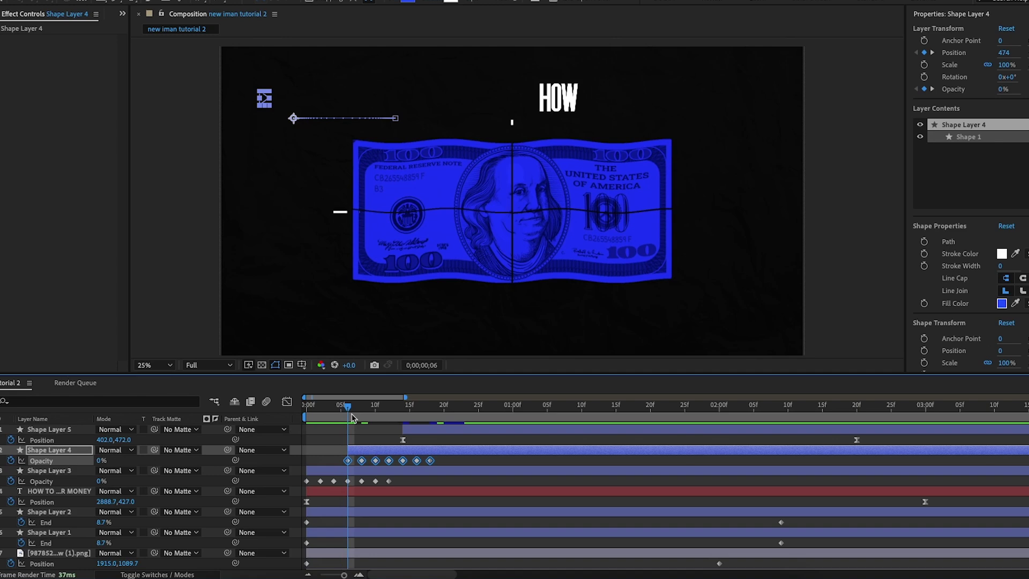
# - Paste the same Opacity flicker keyframes onto Shape Layer 5 starting at 0;00;00;14, and play the animation from the beginning
pyautogui.moveTo(352, 418); pyautogui.dragTo(403, 418)
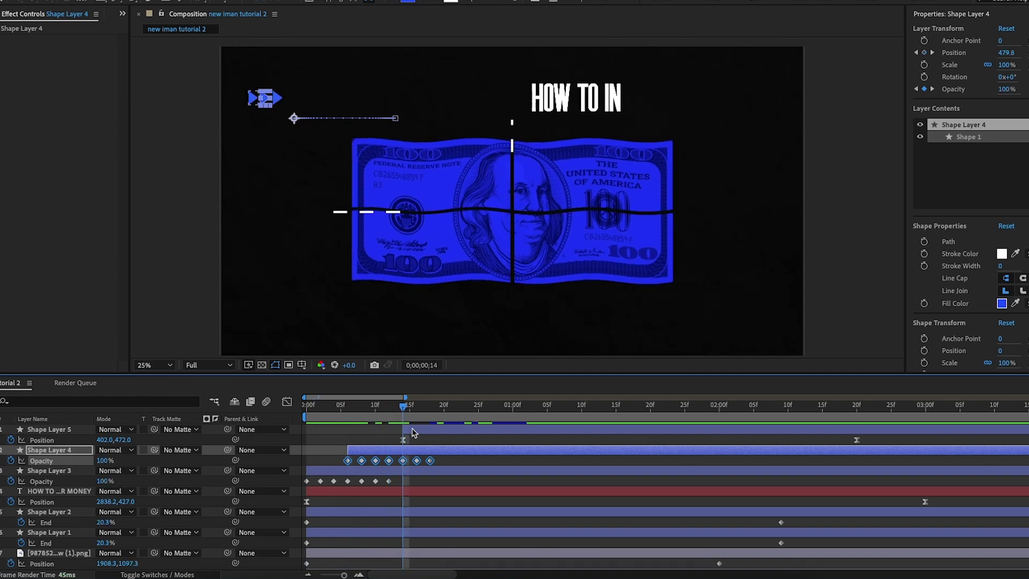
pyautogui.click(63, 423)
pyautogui.press('t')
pyautogui.click(10, 440)
pyautogui.click(100, 441)
pyautogui.write('0')
pyautogui.press('Return')
pyautogui.hotkey('ctrl', 'v')
pyautogui.click(304, 407)
pyautogui.press('space')
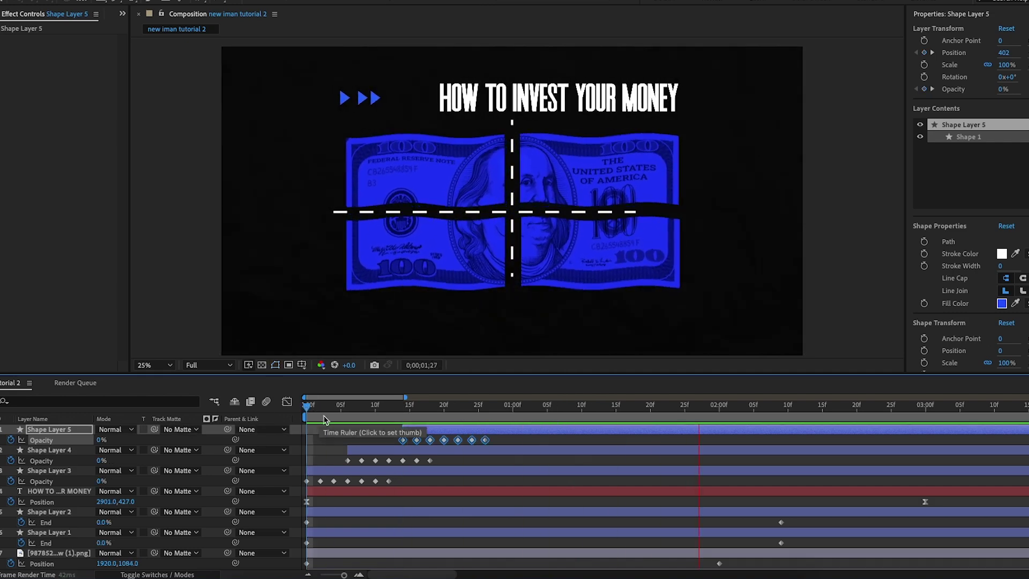
pyautogui.press('space')
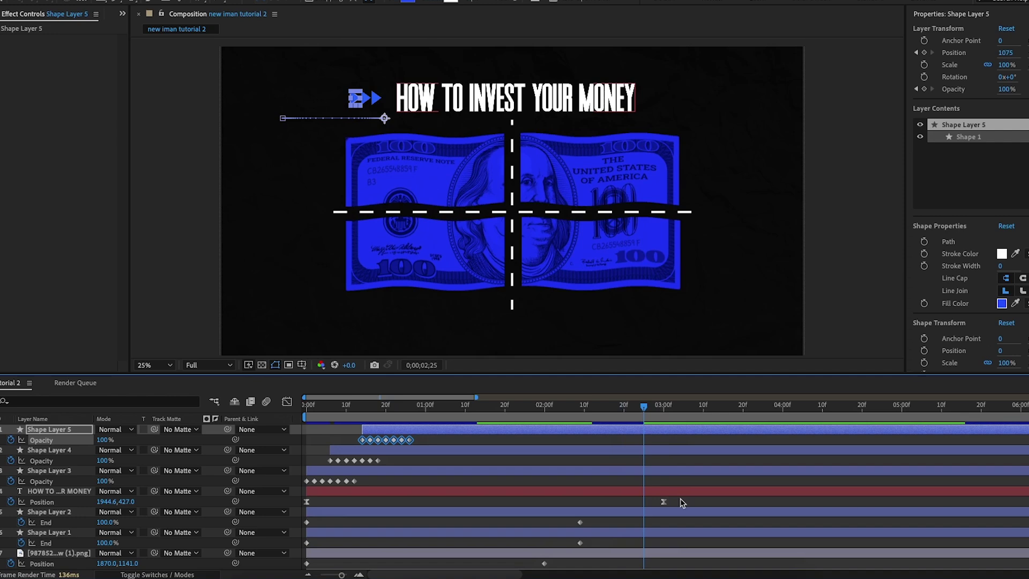
# - Draw a rectangle about 523 px wide along the lower edge of "YOUR MONEY" in the title and fill it with red
pyautogui.click(681, 502)
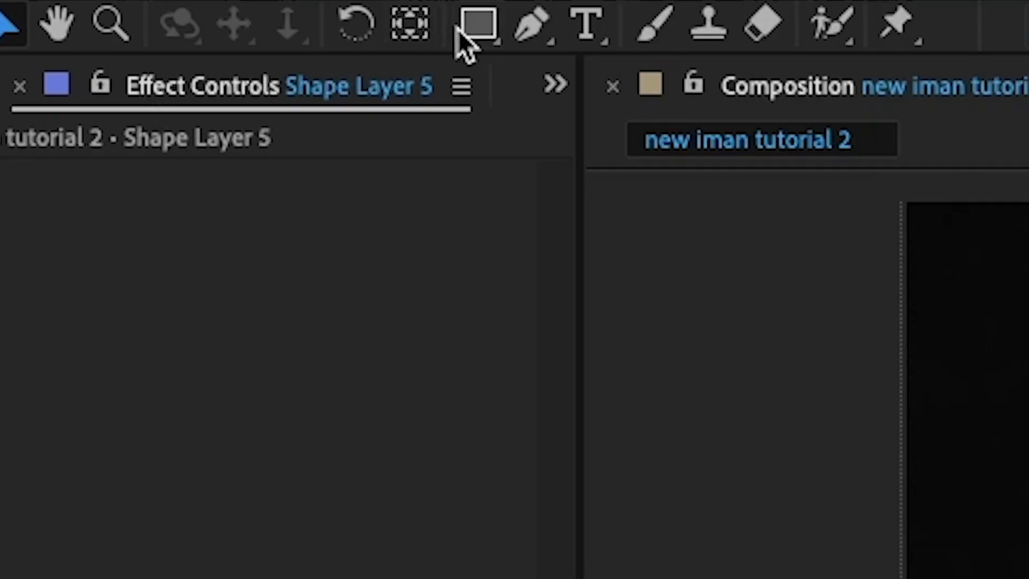
pyautogui.click(100, 0)
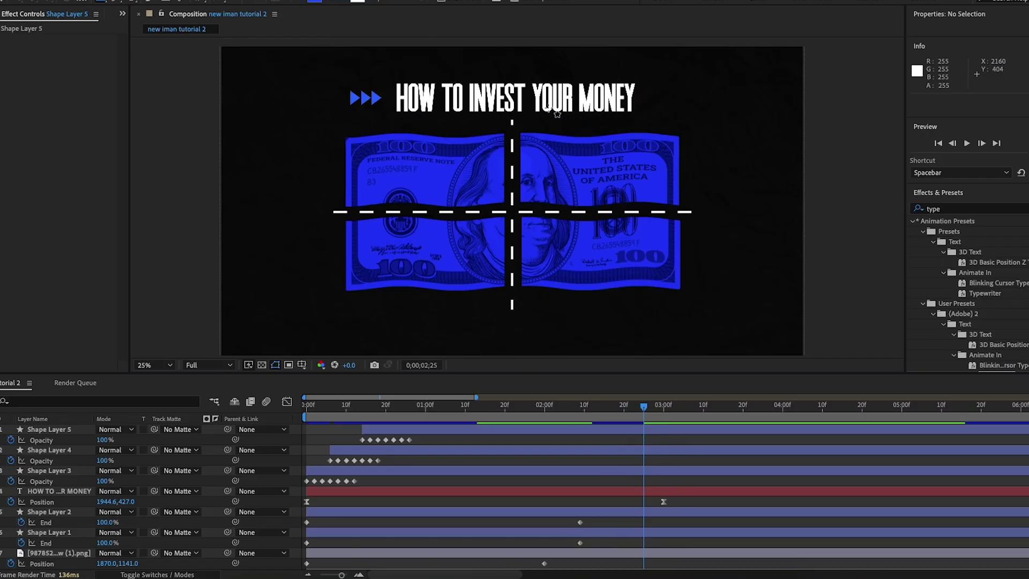
pyautogui.moveTo(546, 105)
pyautogui.mouseDown()
pyautogui.moveTo(551, 128)
pyautogui.moveTo(627, 130)
pyautogui.mouseUp()
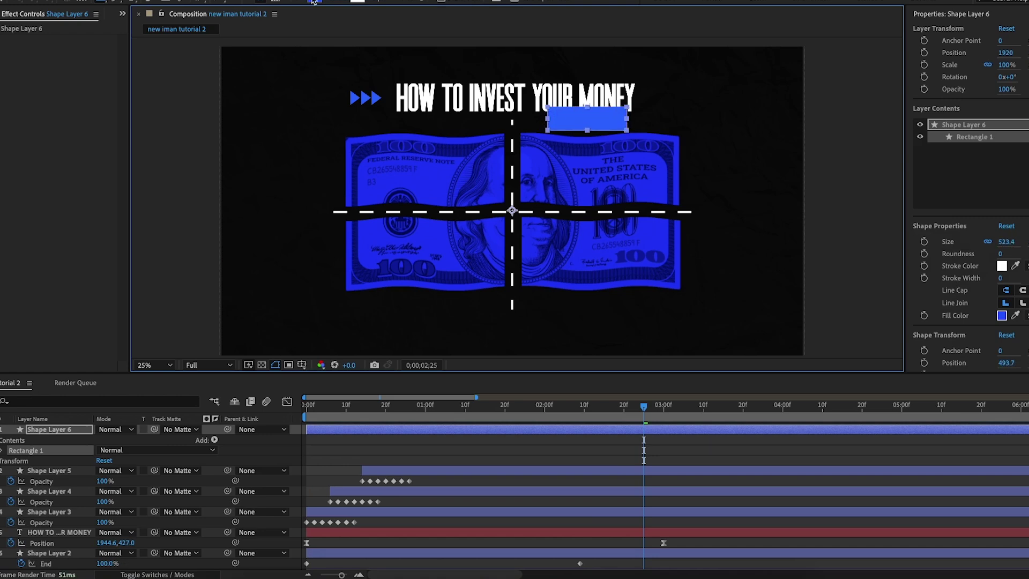
pyautogui.click(314, 2)
pyautogui.click(538, 213)
pyautogui.click(635, 212)
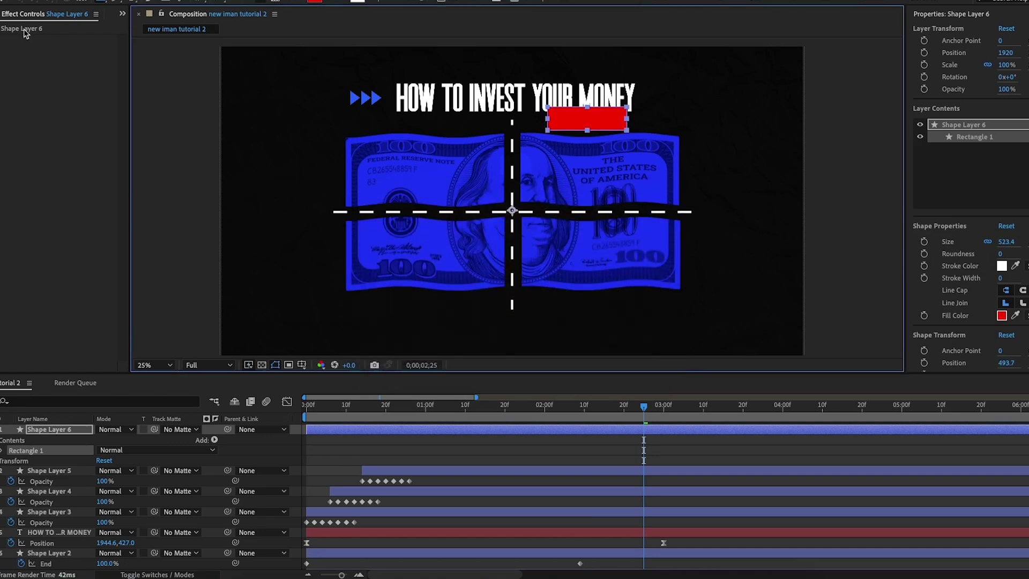
# - Rotate the red rectangle to -6°, scale it to 86% and position it beneath "YOUR MONEY" in the title
pyautogui.press('r')
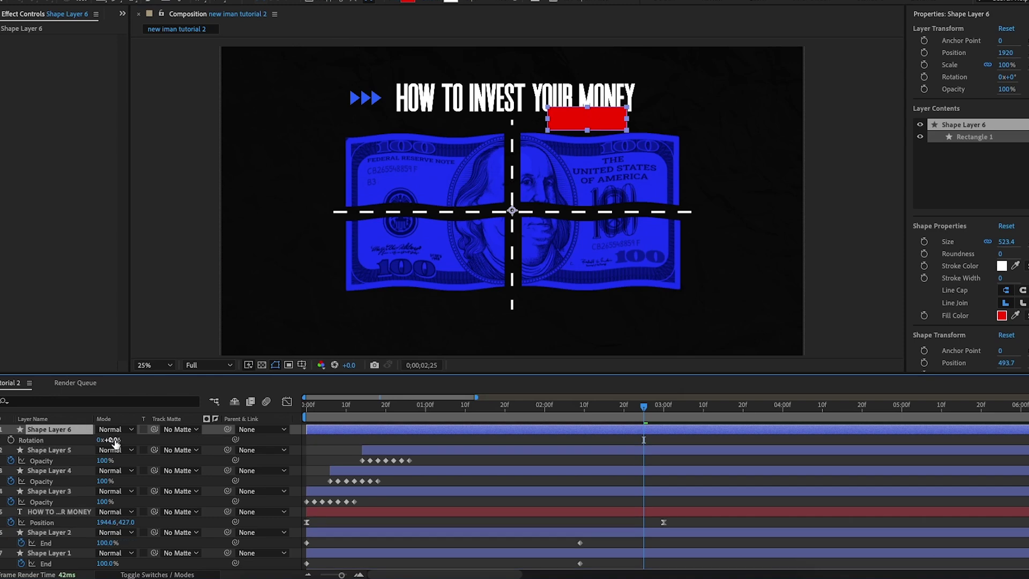
pyautogui.moveTo(112, 439); pyautogui.dragTo(109, 440)
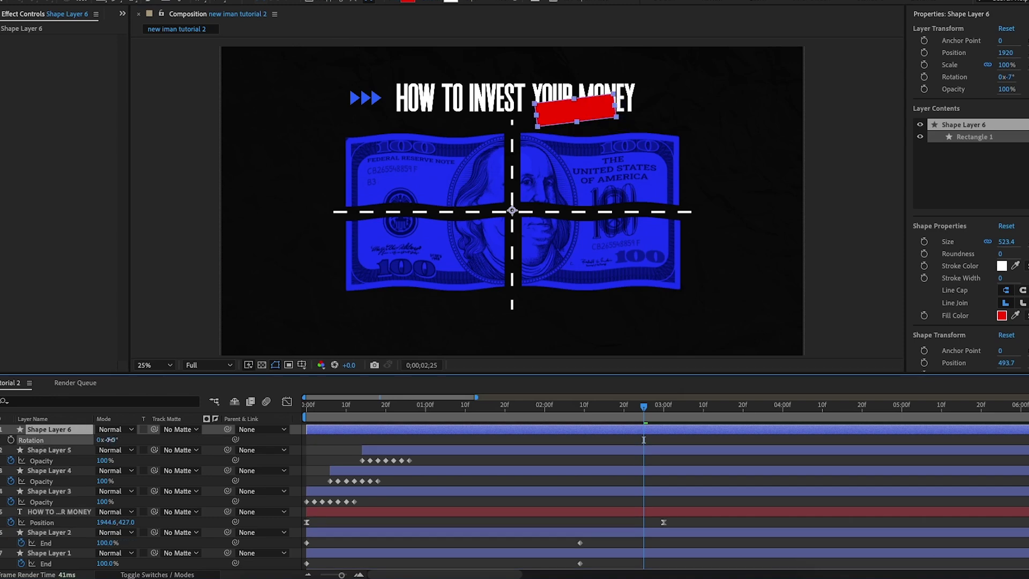
pyautogui.moveTo(110, 440); pyautogui.dragTo(110, 439)
pyautogui.moveTo(567, 114); pyautogui.dragTo(578, 118)
pyautogui.moveTo(627, 112); pyautogui.dragTo(615, 112)
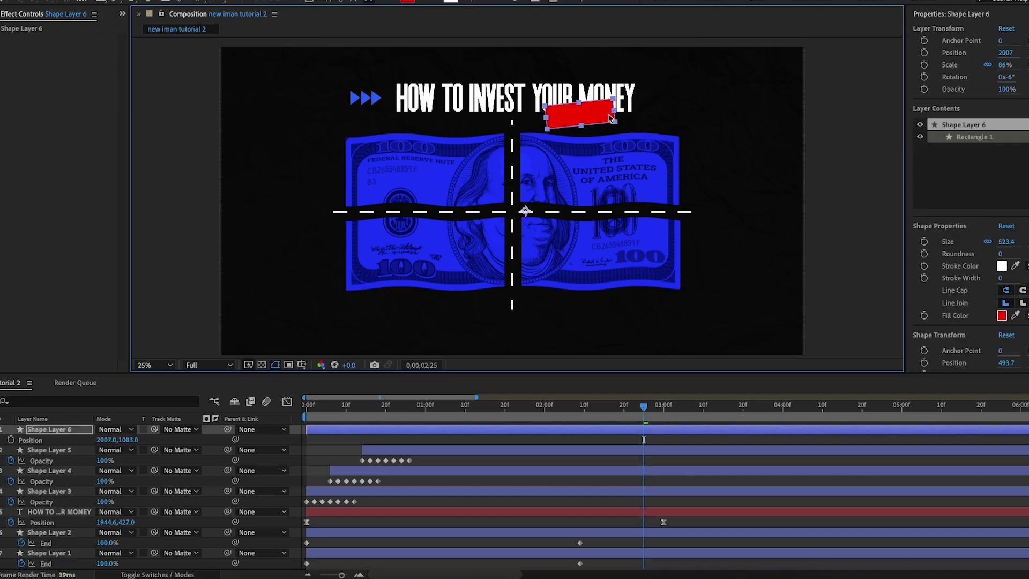
pyautogui.click(153, 133)
# - Add a text layer reading "CORRECTLY" and scale it to 785%
pyautogui.click(129, 0)
pyautogui.click(697, 201)
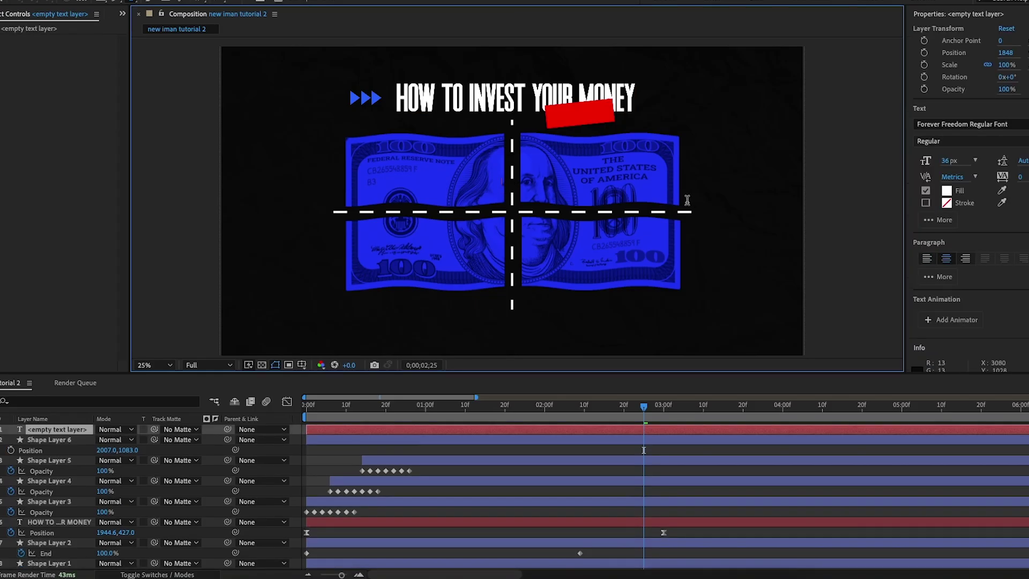
pyautogui.write('CORR')
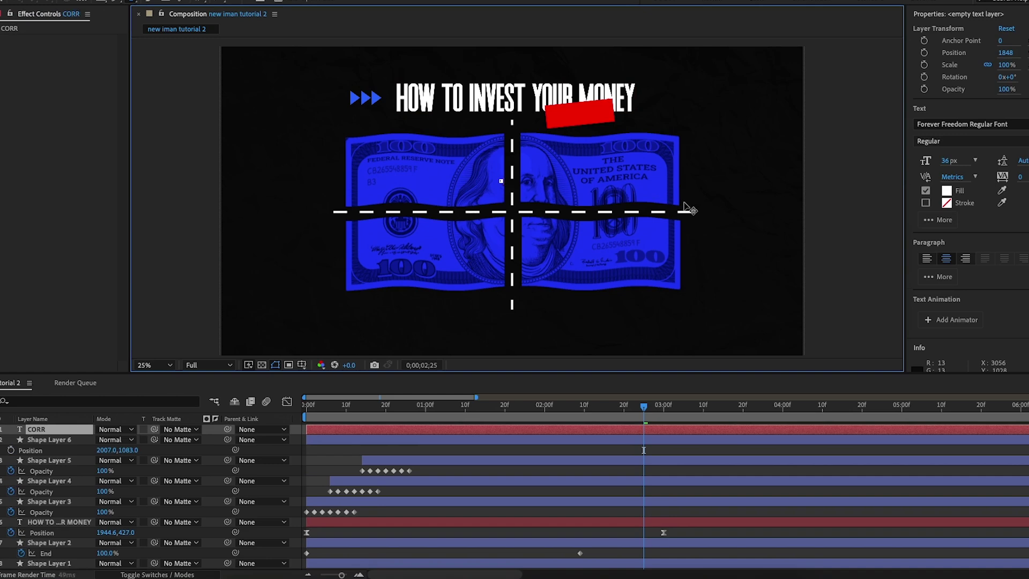
pyautogui.write('ECTLY')
pyautogui.click(48, 430)
pyautogui.press('s')
pyautogui.moveTo(131, 440); pyautogui.dragTo(544, 441)
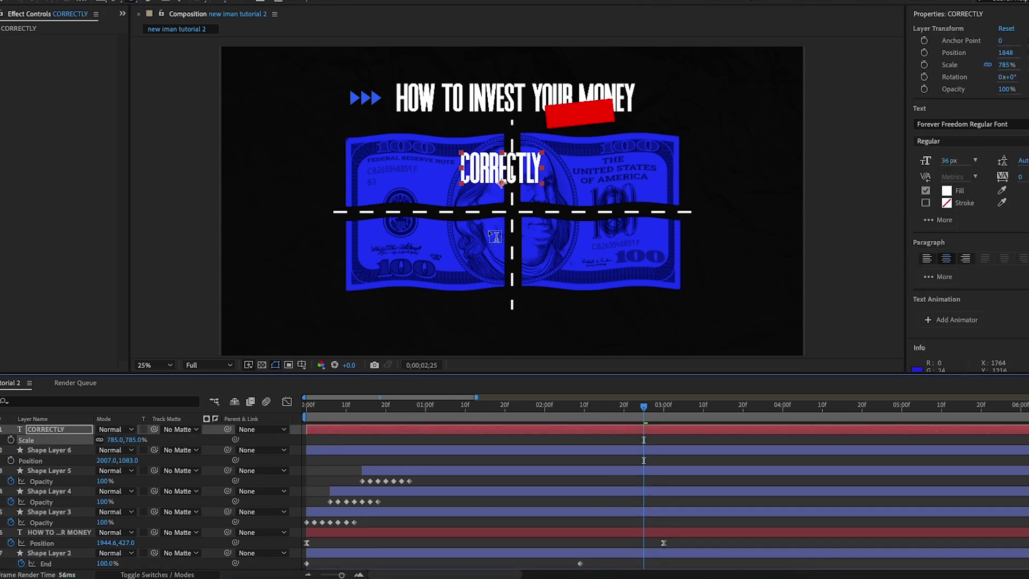
# - Change the fill colour of the "CORRECTLY" text to black (000000)
pyautogui.moveTo(462, 171); pyautogui.dragTo(703, 171)
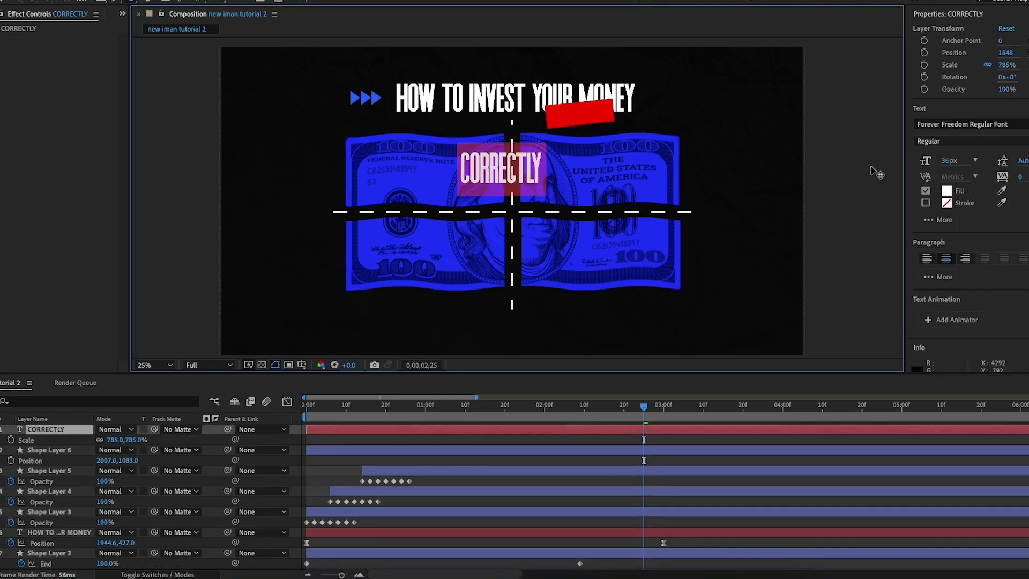
pyautogui.click(947, 190)
pyautogui.write('000000')
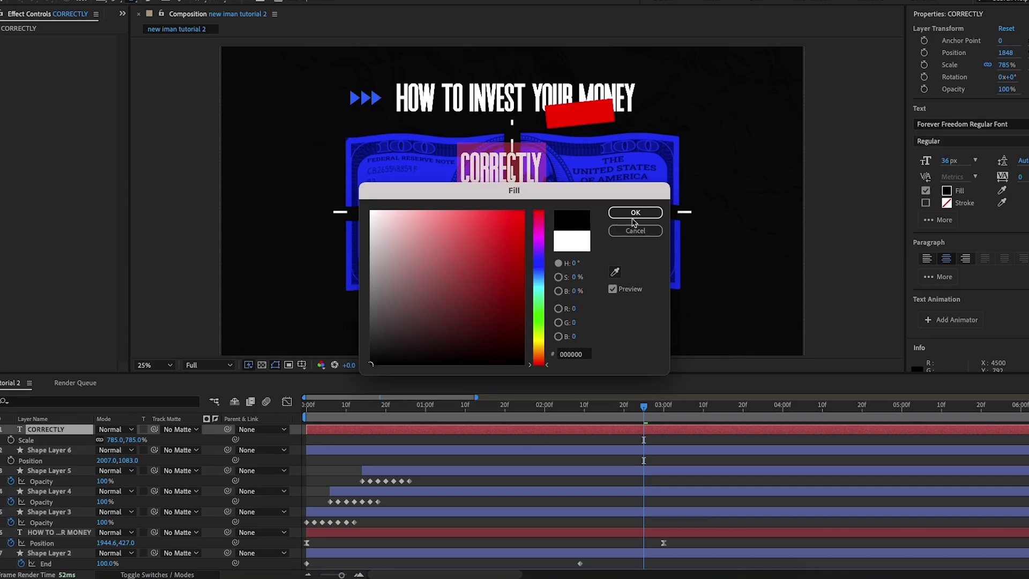
pyautogui.press('Return')
# - Set the "CORRECTLY" layer's Rotation to -6° to match the tilt of the red rectangle on Shape Layer 6
pyautogui.press('r')
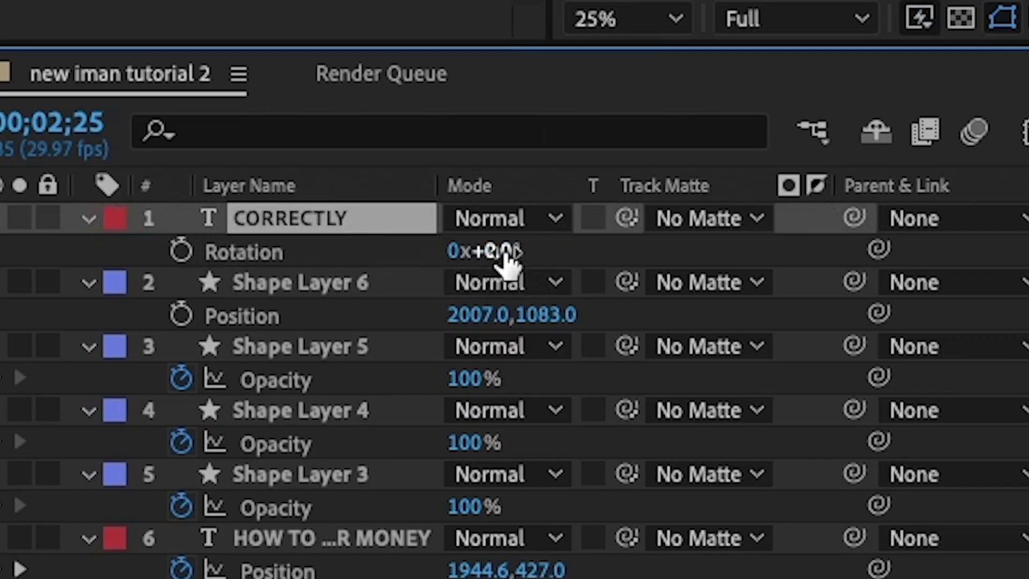
pyautogui.click(383, 285)
pyautogui.press('r')
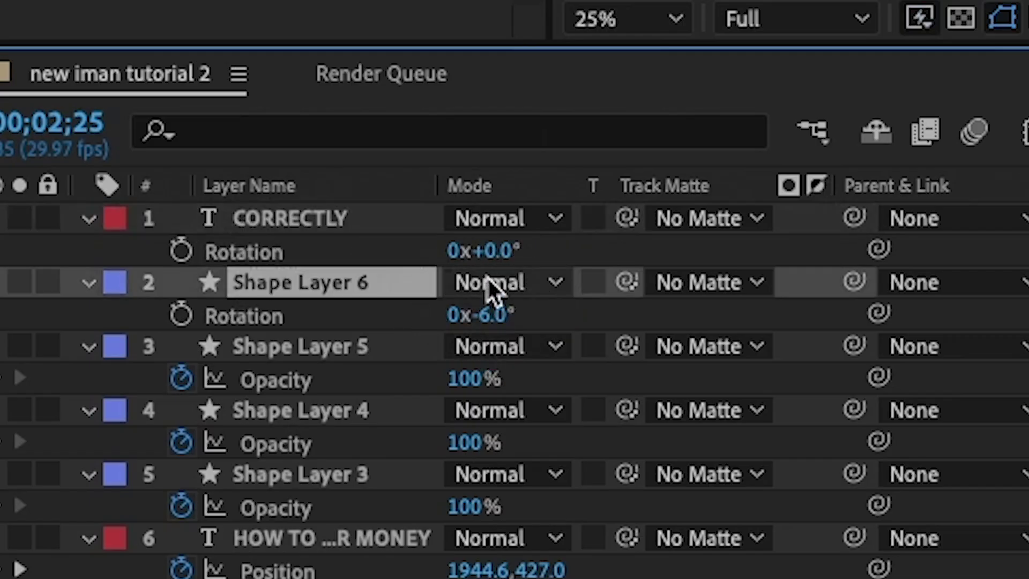
pyautogui.click(491, 251)
pyautogui.write('-6')
pyautogui.press('Return')
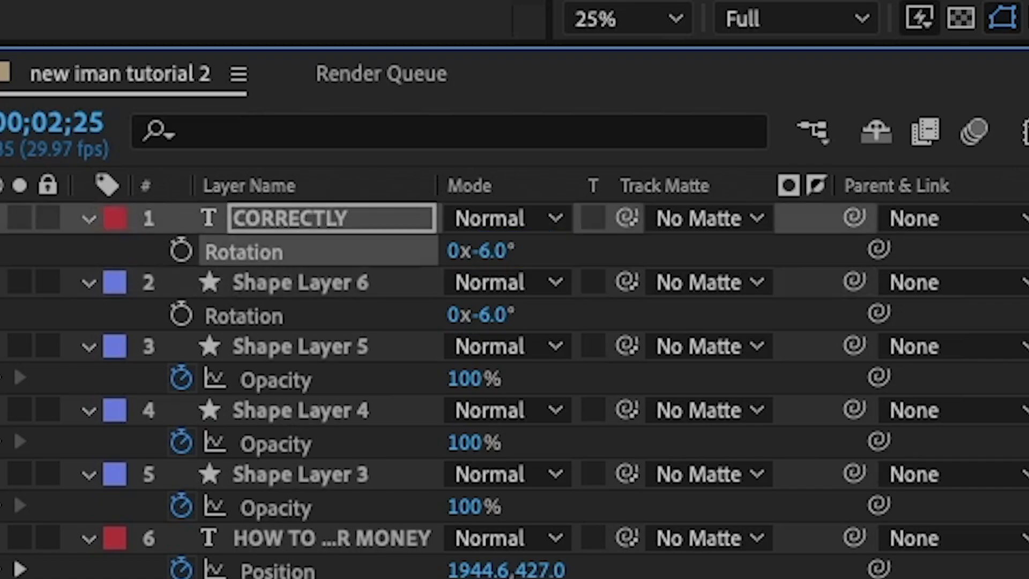
# - Scale the "CORRECTLY" text to 545% and centre it on the red rectangle
pyautogui.press('s')
pyautogui.moveTo(115, 439); pyautogui.dragTo(75, 453)
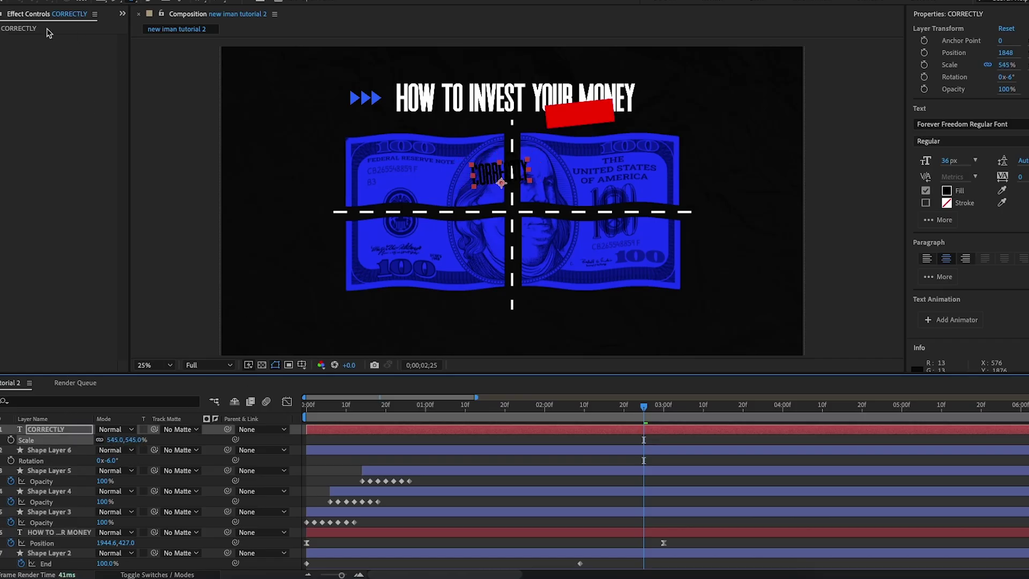
pyautogui.moveTo(501, 168); pyautogui.dragTo(581, 109)
pyautogui.press('Down')
pyautogui.click(685, 92)
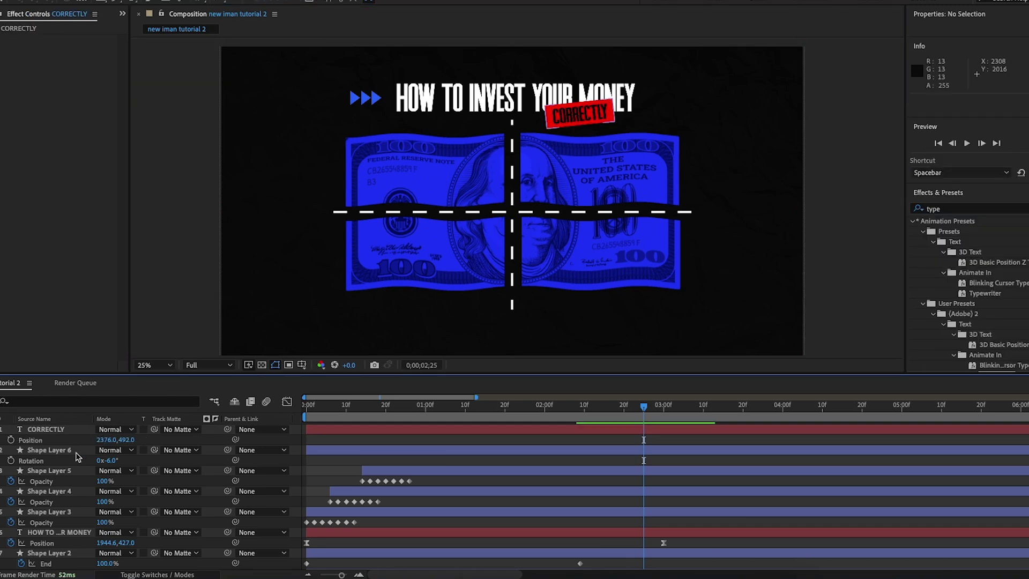
# - Shift the CORRECTLY and Shape Layer 6 layers together so both start at 0;00;02;25
pyautogui.click(65, 451)
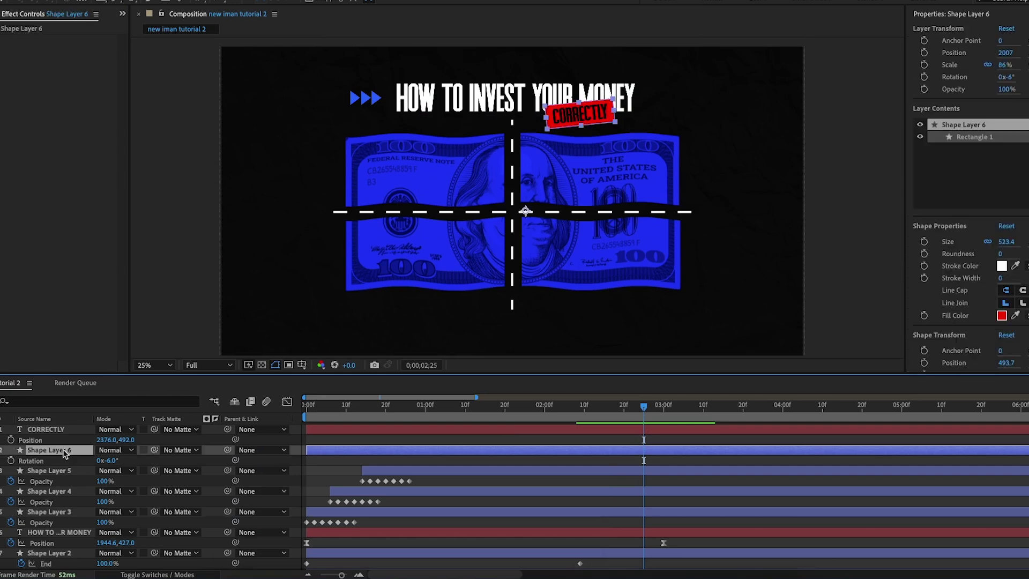
pyautogui.keyDown('ctrl'); pyautogui.click(60, 429); pyautogui.keyUp('ctrl')
pyautogui.moveTo(339, 431); pyautogui.dragTo(678, 430)
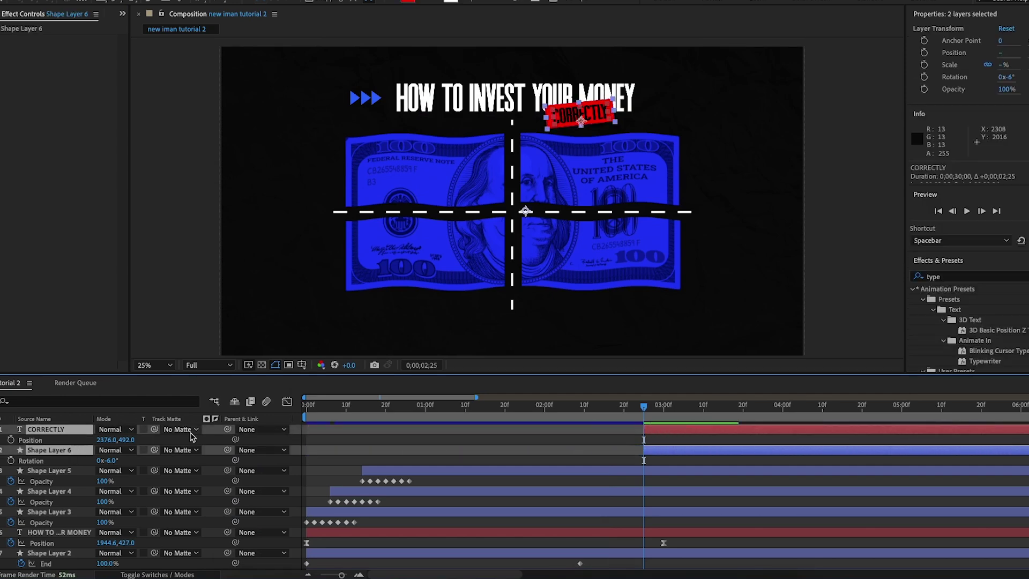
# - Make CORRECTLY and Shape Layer 6 3D layers, and add Position keyframes to both at 0;00;02;25 and about 0;00;03;23
pyautogui.click(157, 575)
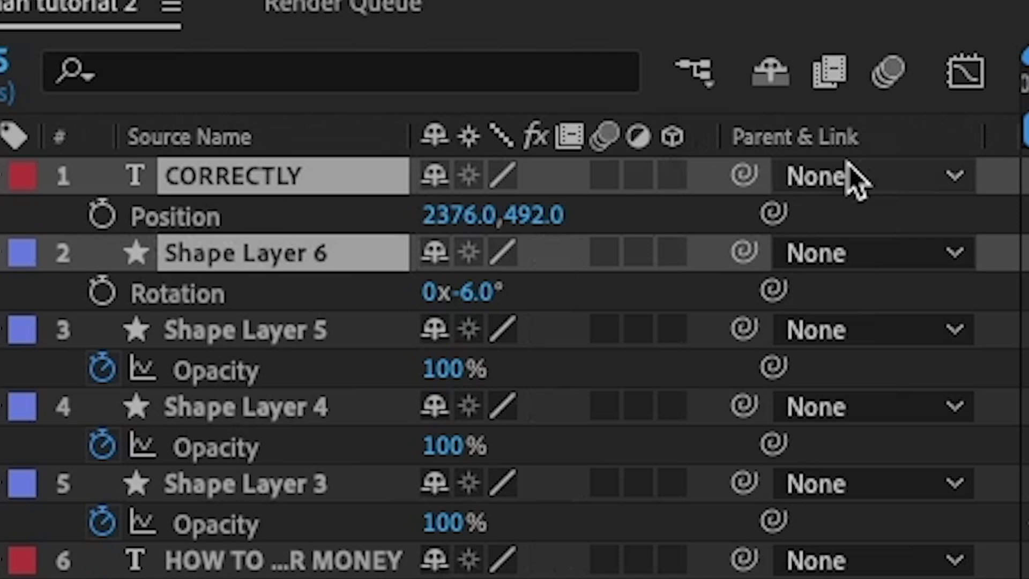
pyautogui.click(672, 176)
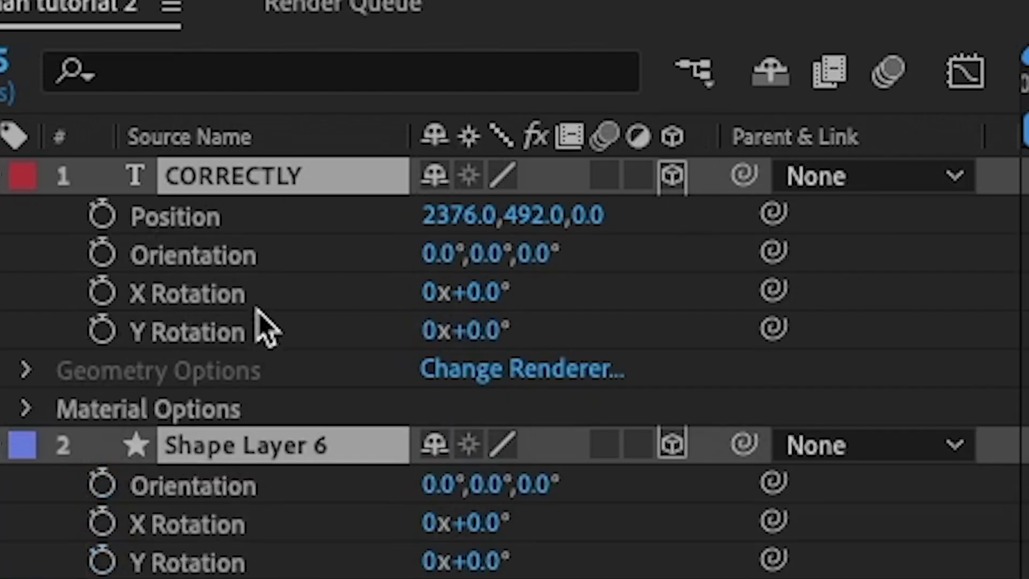
pyautogui.press('p')
pyautogui.hotkey('alt', 'shift', 'p')
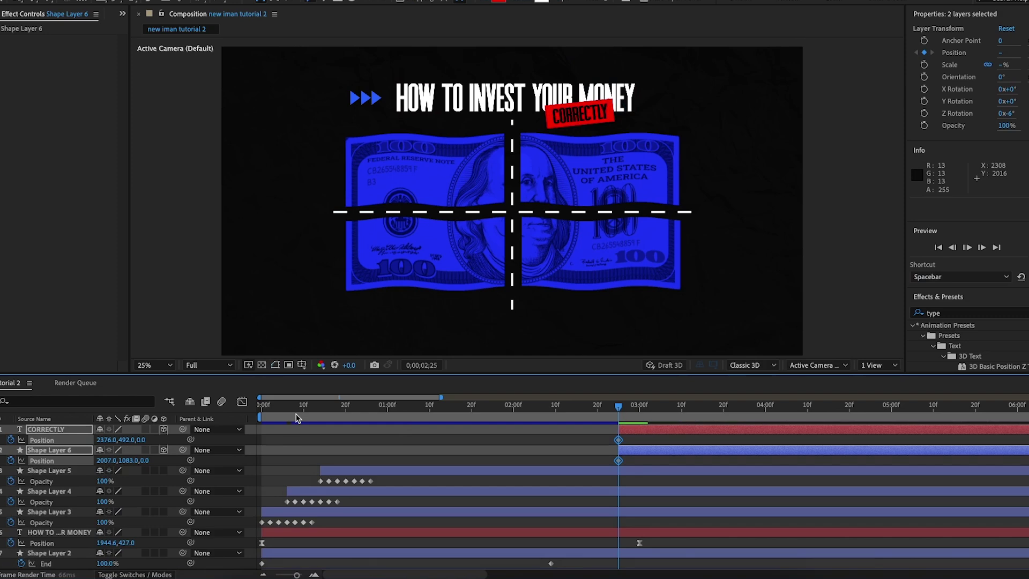
pyautogui.press('space')
pyautogui.hotkey('ctrl', 'v')
pyautogui.click(624, 419)
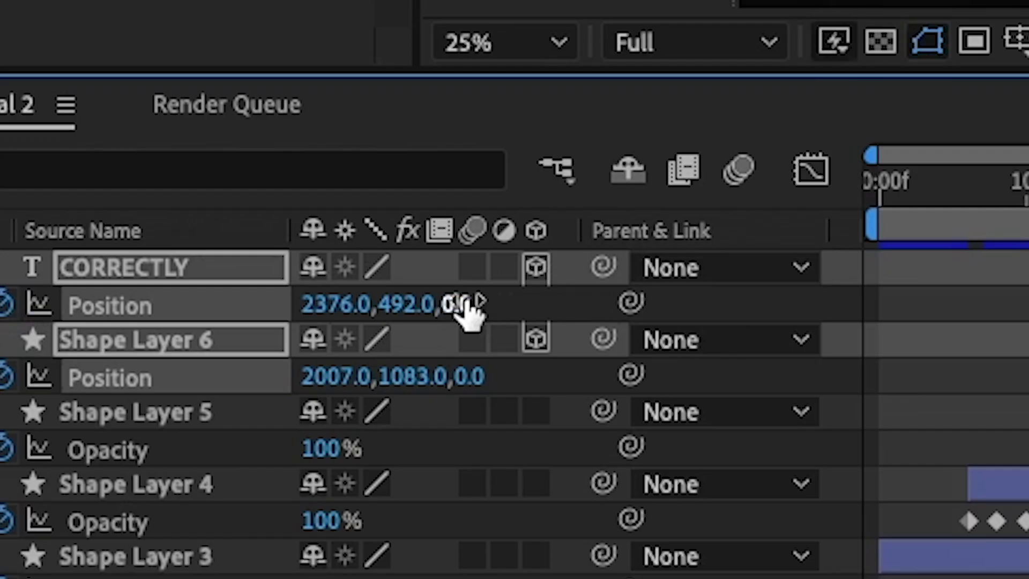
# - Set the starting Position keyframes to 2370, 505, -200 for CORRECTLY and 2001, 1096, -200 for Shape Layer 6, previewing the motion
pyautogui.moveTo(144, 441)
pyautogui.mouseDown()
pyautogui.moveTo(72, 452)
pyautogui.moveTo(128, 454)
pyautogui.mouseUp()
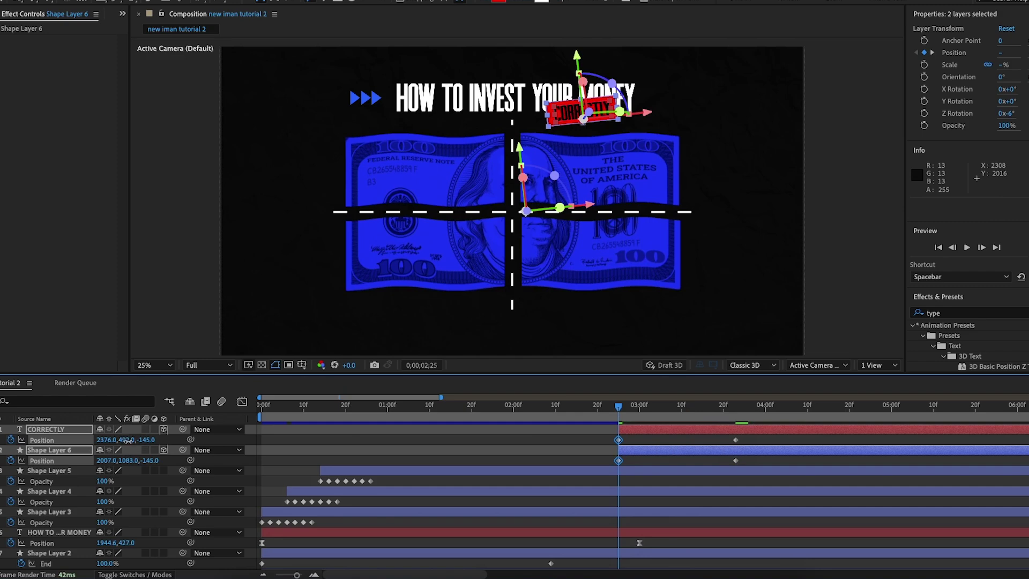
pyautogui.moveTo(412, 309); pyautogui.dragTo(417, 309)
pyautogui.moveTo(114, 442); pyautogui.dragTo(108, 441)
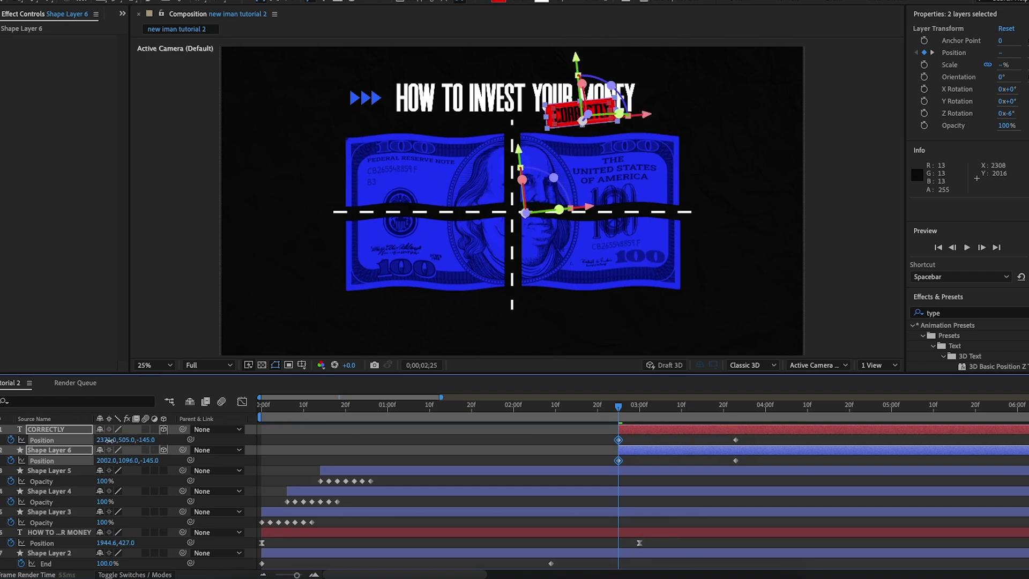
pyautogui.press('space')
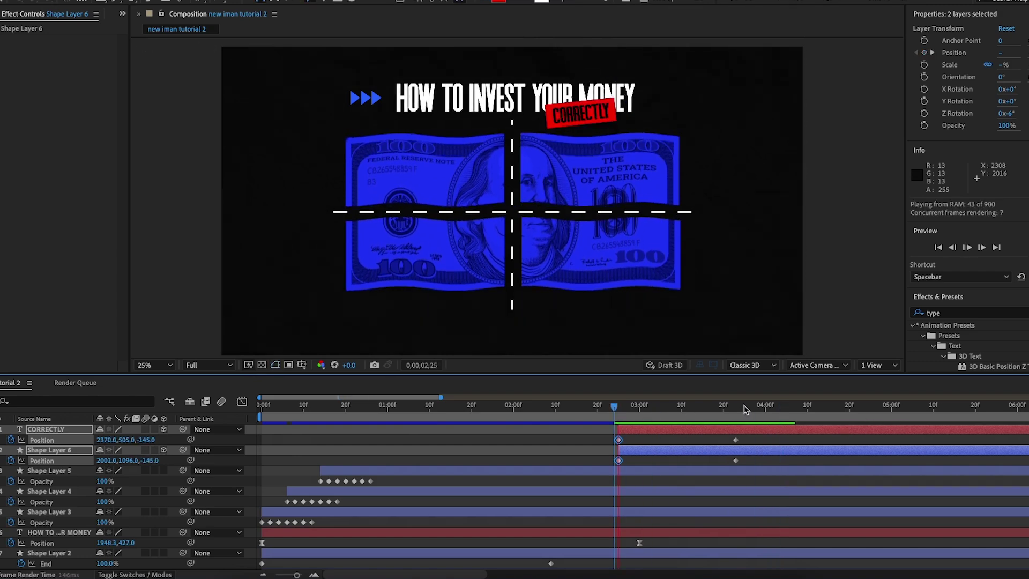
pyautogui.press('space')
pyautogui.moveTo(148, 439); pyautogui.dragTo(118, 444)
pyautogui.press('space')
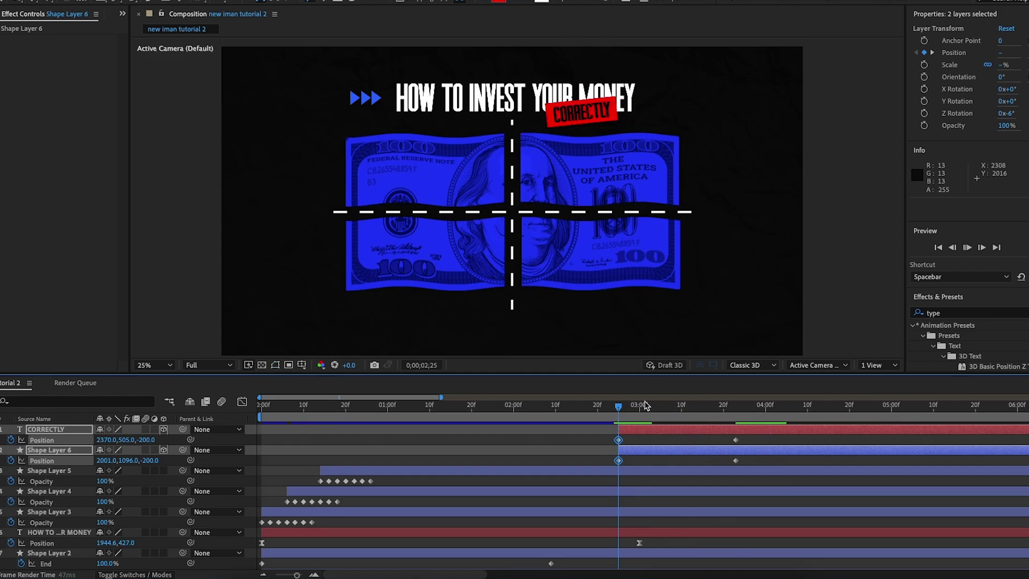
pyautogui.press('space')
# - Apply Easy Ease to both layers' Position keyframes, shape the speed graph into a fast start with a long slowdown, and preview it
pyautogui.moveTo(745, 439); pyautogui.dragTo(588, 470)
pyautogui.press('F9')
pyautogui.click(243, 401)
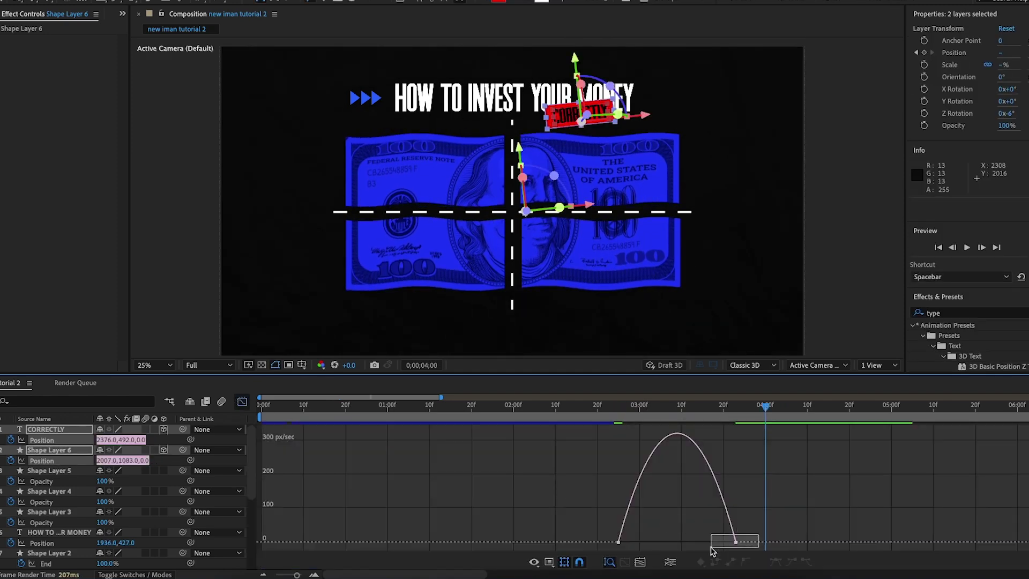
pyautogui.moveTo(717, 538); pyautogui.dragTo(685, 540)
pyautogui.moveTo(794, 515); pyautogui.dragTo(689, 540)
pyautogui.moveTo(765, 409); pyautogui.dragTo(547, 415)
pyautogui.press('space')
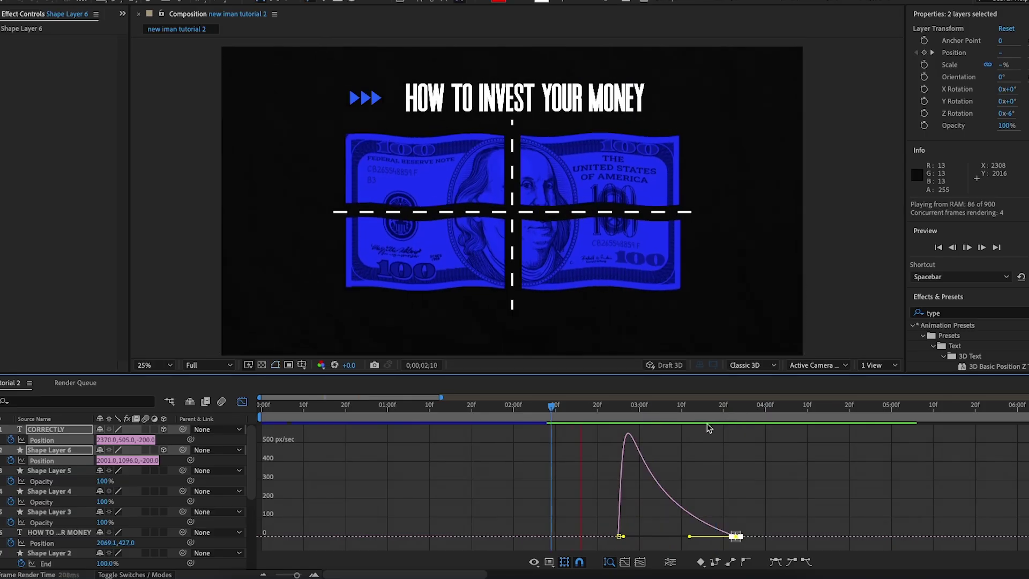
pyautogui.press('space')
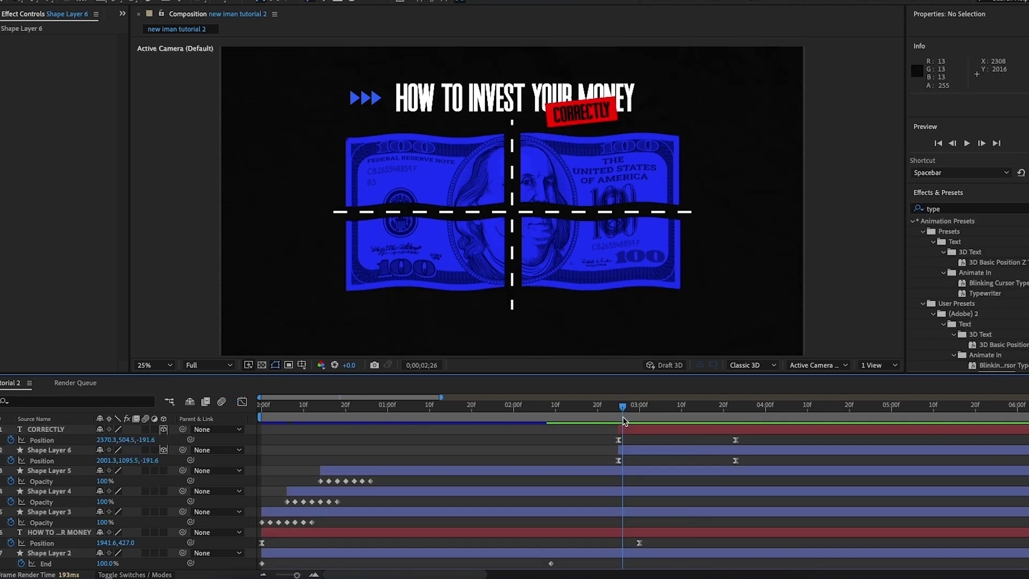
# - Set both layers' starting Z position to -295, move their ending Position keyframes to about 0;00;03;29, and preview the motion
pyautogui.moveTo(623, 416); pyautogui.dragTo(618, 415)
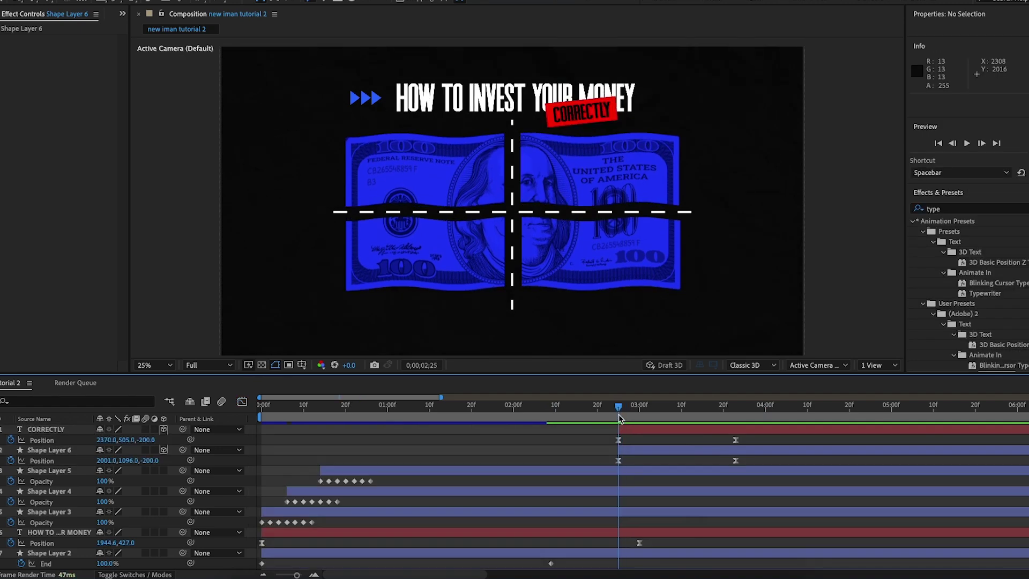
pyautogui.click(46, 429)
pyautogui.keyDown('ctrl'); pyautogui.click(49, 450); pyautogui.keyUp('ctrl')
pyautogui.moveTo(148, 460); pyautogui.dragTo(98, 475)
pyautogui.click(376, 442)
pyautogui.moveTo(743, 438)
pyautogui.mouseDown()
pyautogui.moveTo(730, 462)
pyautogui.moveTo(758, 448)
pyautogui.mouseUp()
pyautogui.press('space')
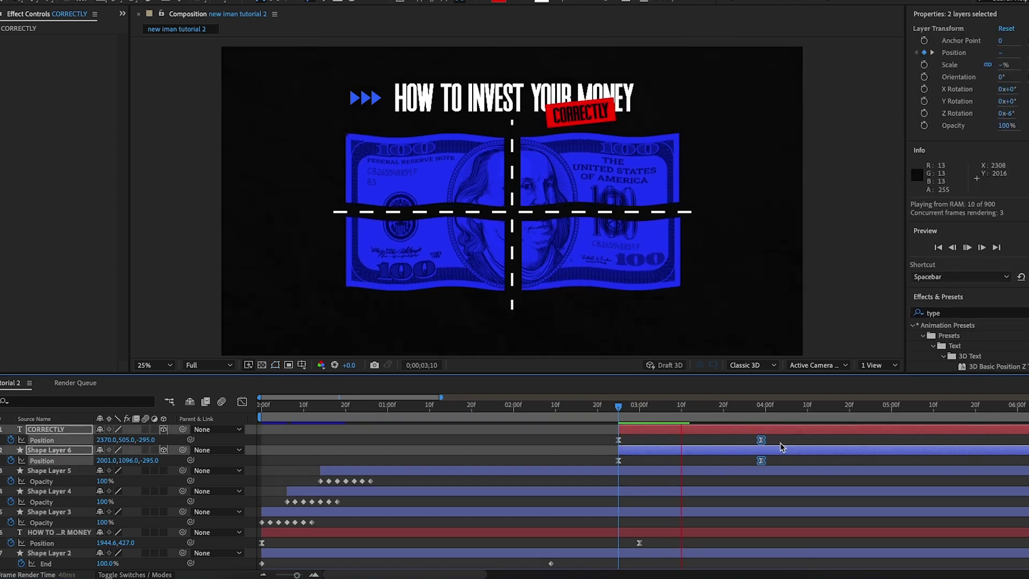
pyautogui.press('space')
pyautogui.click(563, 460)
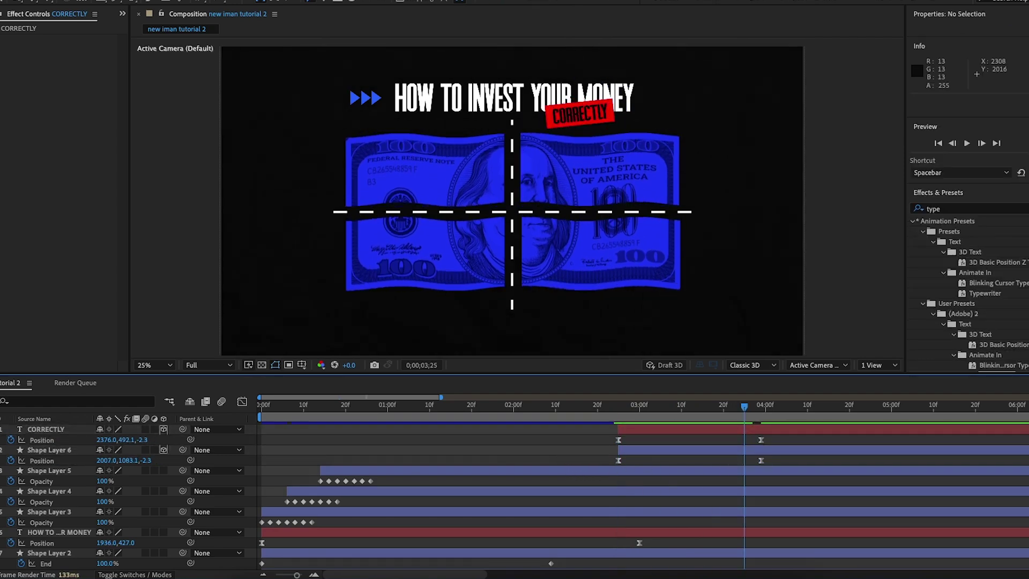
pyautogui.press('space')
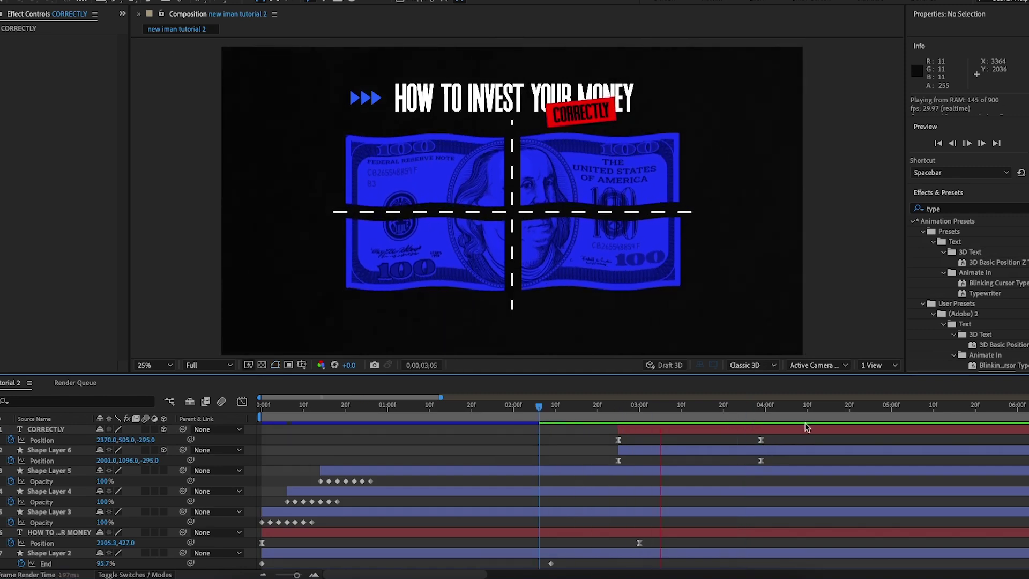
# - Add Opacity keyframes of 0% at 0;00;02;25 on the CORRECTLY and Shape Layer 6 layers
pyautogui.moveTo(758, 417); pyautogui.dragTo(620, 413)
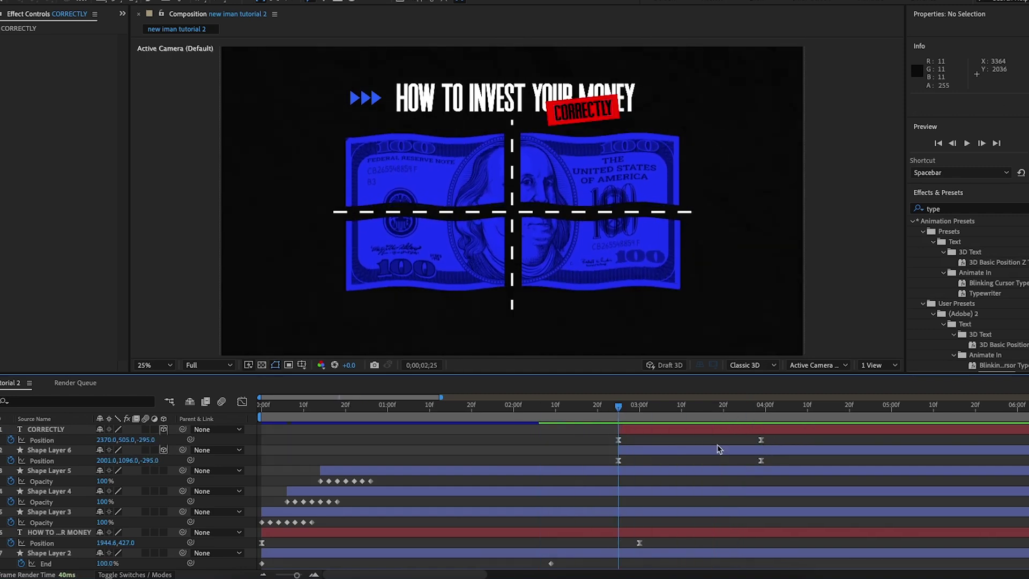
pyautogui.press('t')
pyautogui.click(11, 439)
pyautogui.moveTo(98, 440); pyautogui.dragTo(0, 446)
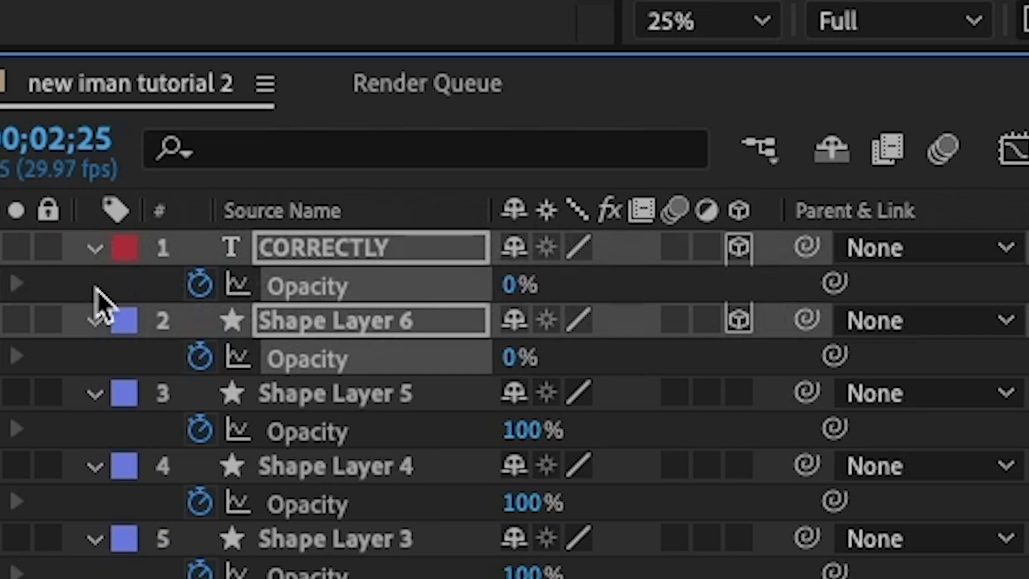
# - Set Opacity to 100% at 0;00;03;05 on both CORRECTLY and Shape Layer 6, and preview the fade-in
pyautogui.press('pagedown')
pyautogui.press('pagedown')
pyautogui.press('pagedown')
pyautogui.press('pagedown')
pyautogui.press('pagedown')
pyautogui.press('pagedown')
pyautogui.press('pagedown')
pyautogui.press('pagedown')
pyautogui.press('pagedown')
pyautogui.press('pagedown')
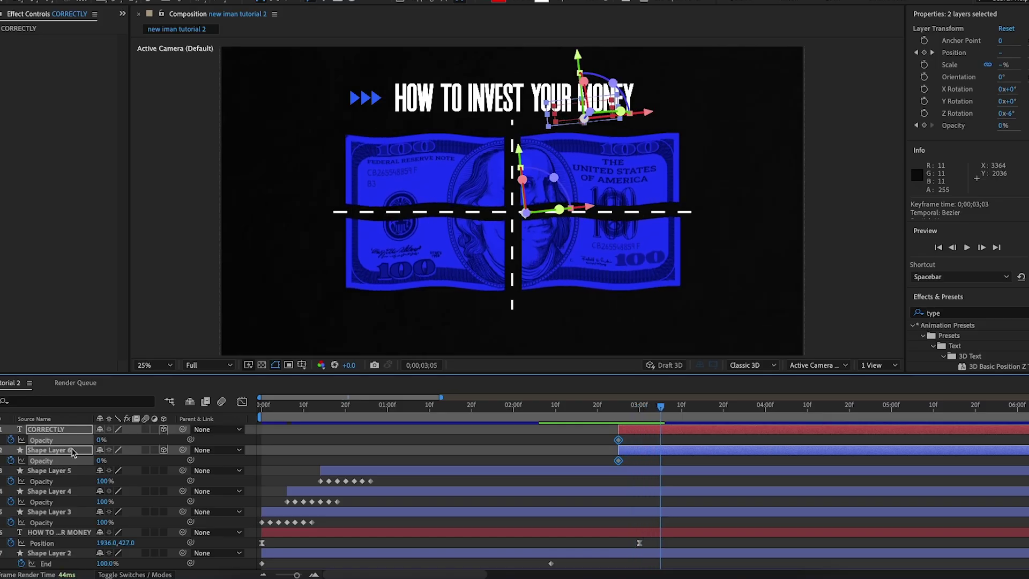
pyautogui.moveTo(101, 439); pyautogui.dragTo(123, 439)
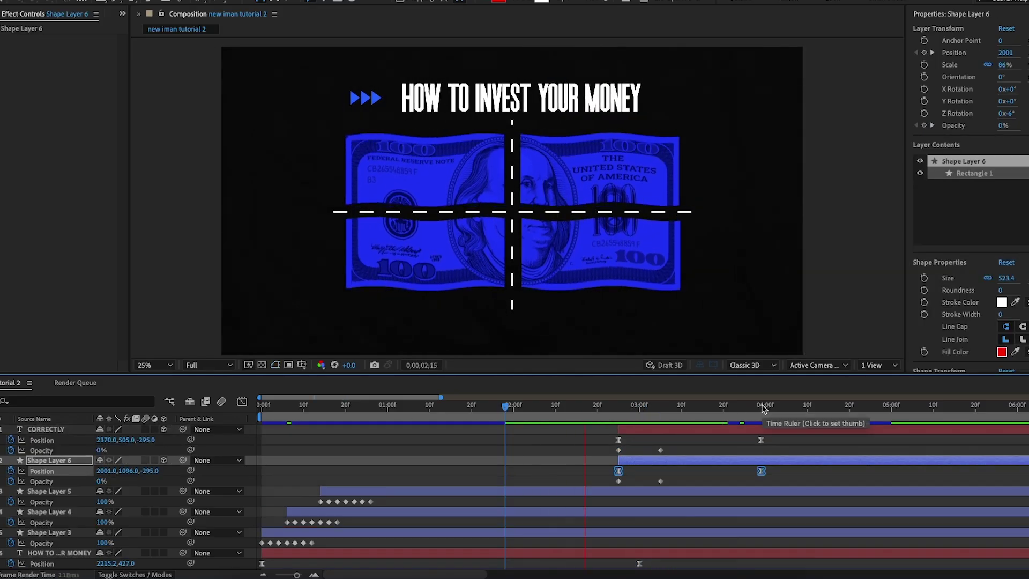
pyautogui.click(602, 410)
pyautogui.press('space')
pyautogui.click(709, 422)
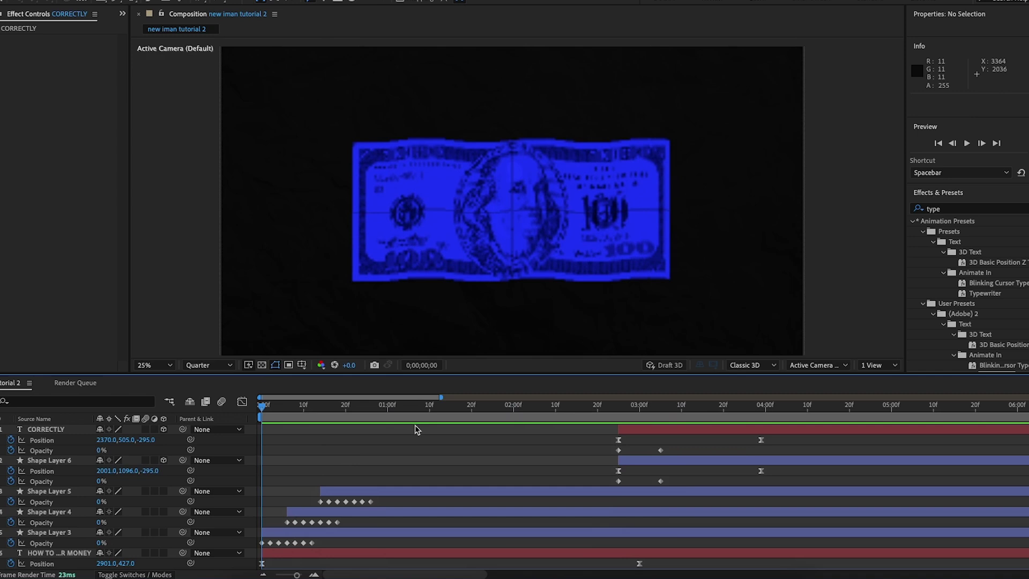
# - Create an adjustment layer above the other layers and move the HOW TO INVEST YOUR MONEY title layer above it
pyautogui.rightClick(7, 477)
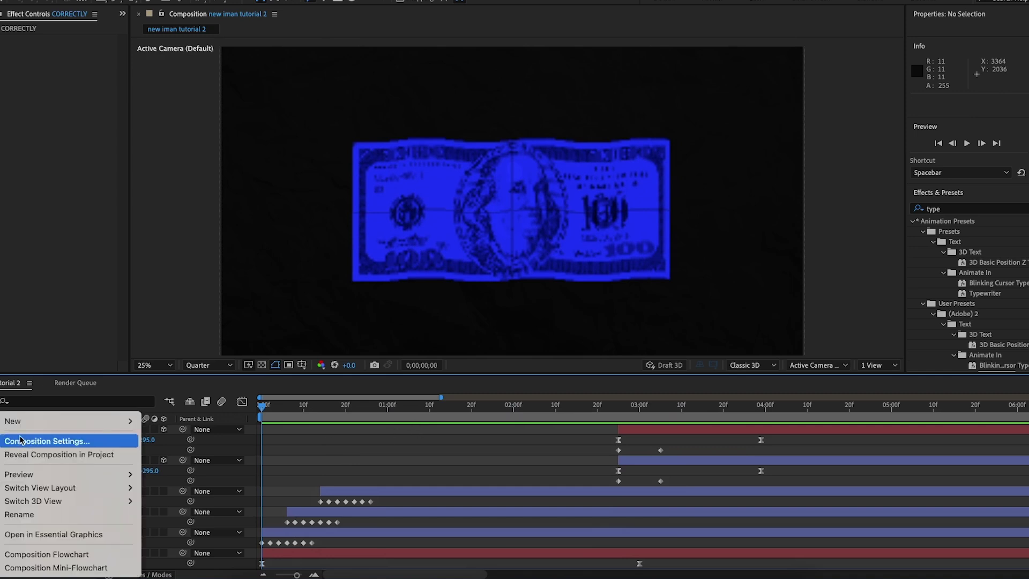
pyautogui.moveTo(16, 420)
pyautogui.click(195, 520)
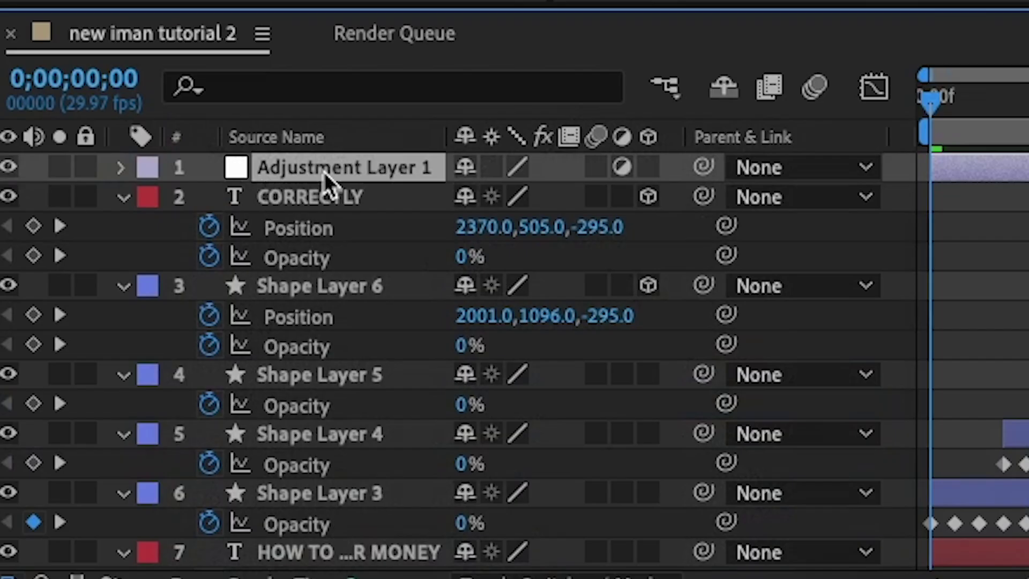
pyautogui.moveTo(51, 434); pyautogui.dragTo(54, 464)
pyautogui.scroll(-3, 54, 517)
pyautogui.moveTo(350, 419); pyautogui.dragTo(434, 164)
pyautogui.moveTo(329, 321); pyautogui.dragTo(443, 225)
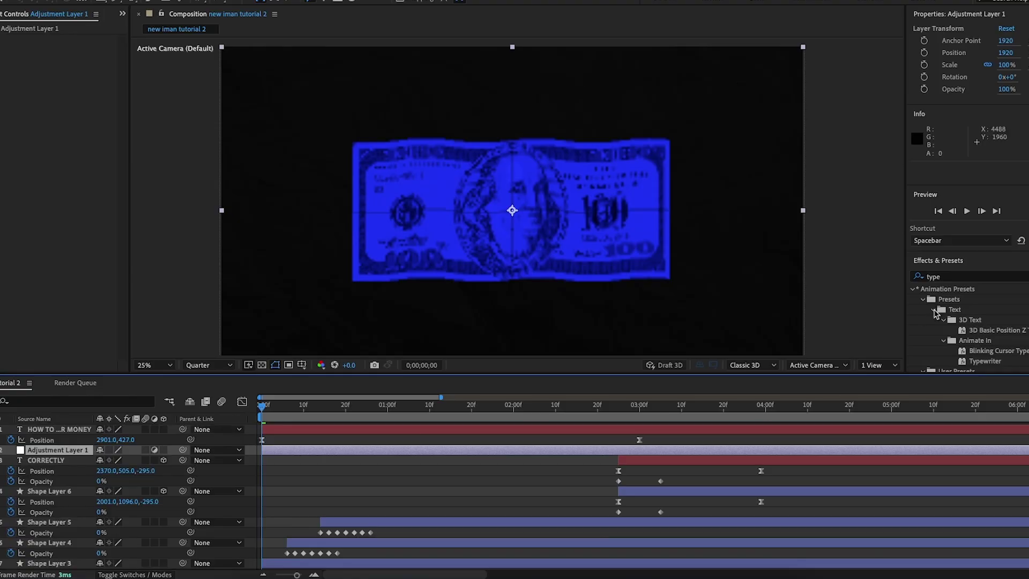
# - Apply the Transform effect to Adjustment Layer 1 and start keyframing its Scale at 0;00;00;00
pyautogui.click(900, 279)
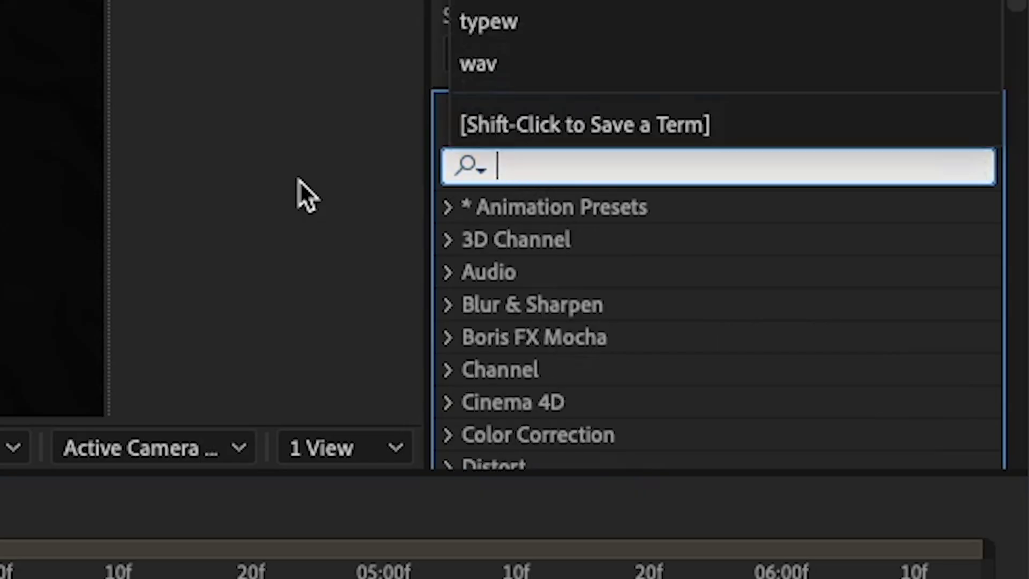
pyautogui.write('trans')
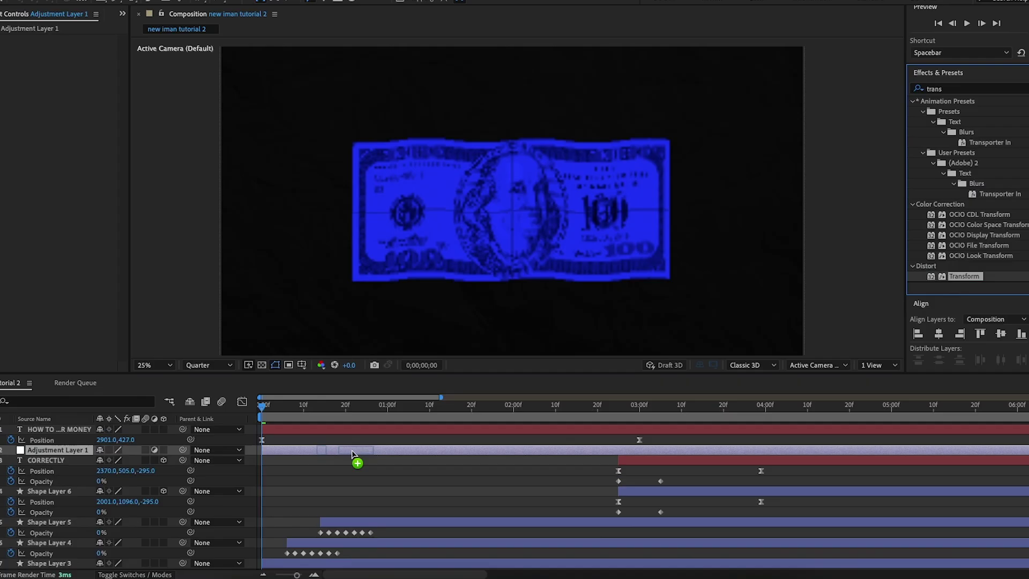
pyautogui.doubleClick(611, 169)
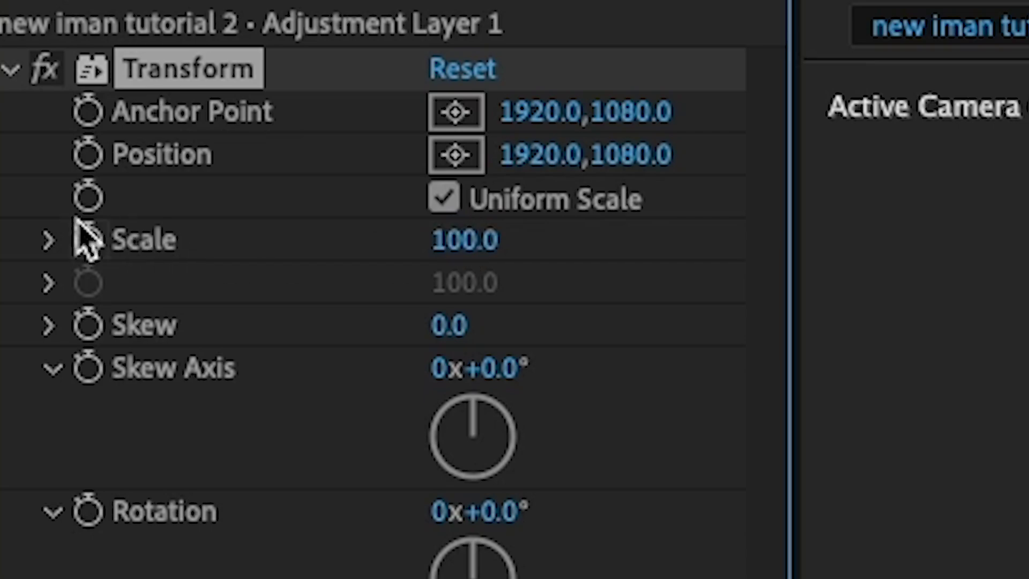
pyautogui.click(87, 241)
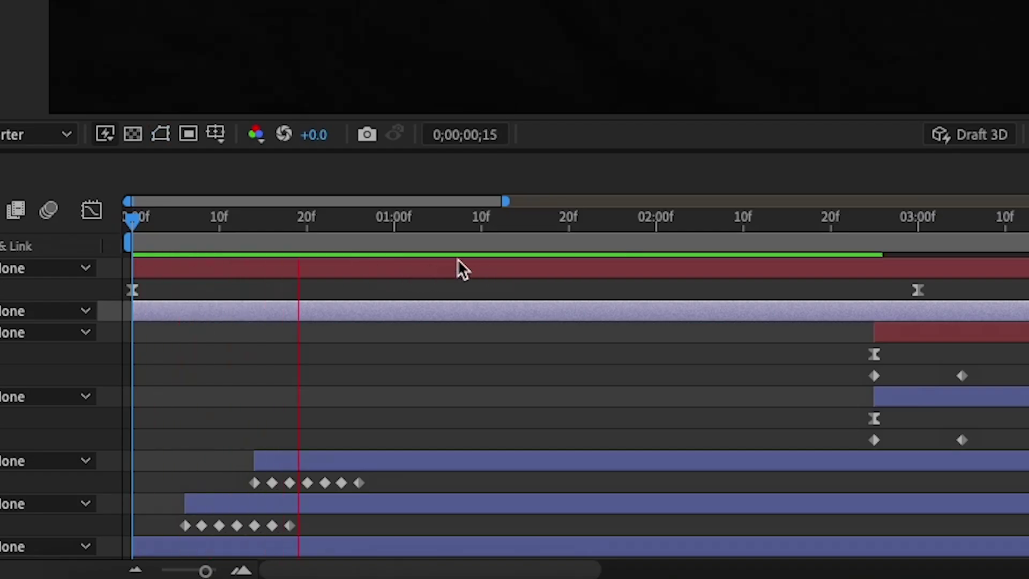
# - Add a second Scale keyframe of 100 at 0;00;01;24 to the adjustment layer's Transform effect
pyautogui.press('space')
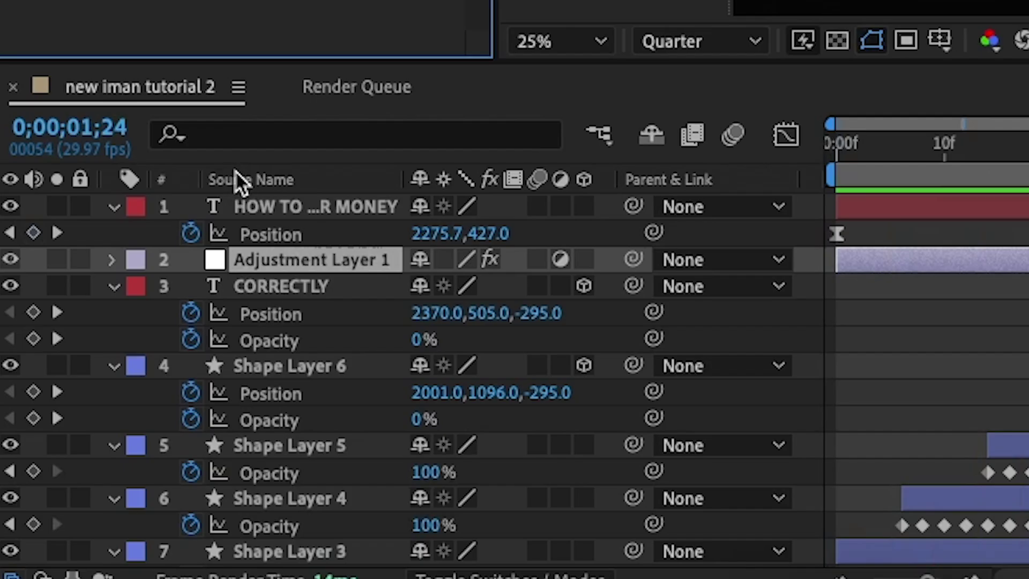
pyautogui.press('u')
pyautogui.click(33, 312)
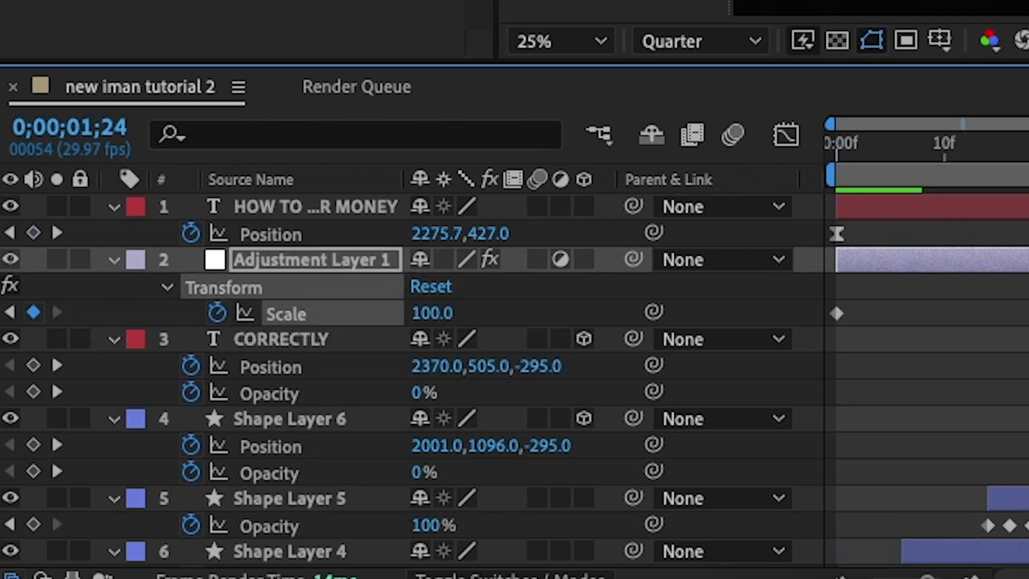
# - Set the Transform effect's Scale to 115 at the start of the composition
pyautogui.press('Home')
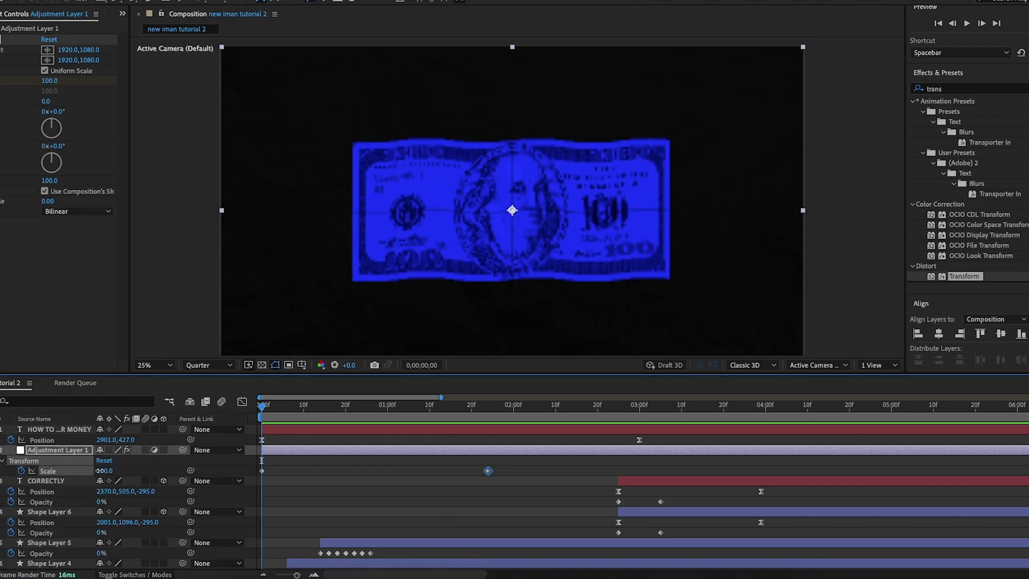
pyautogui.moveTo(104, 471); pyautogui.dragTo(114, 471)
pyautogui.click(343, 492)
pyautogui.click(105, 470)
pyautogui.write('115')
pyautogui.press('Return')
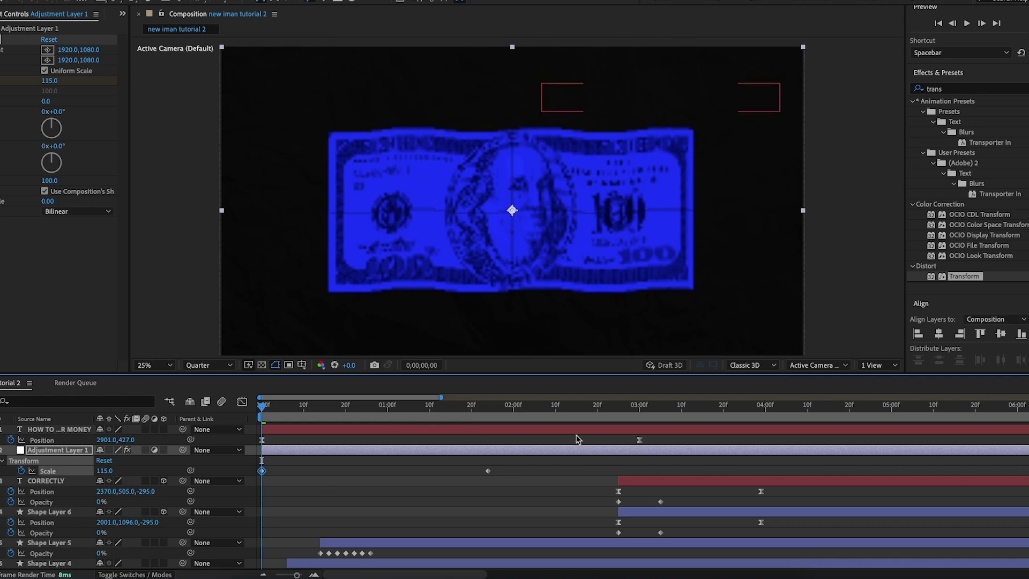
# - Shape the Scale speed graph into a fast start with a long slowdown and preview the zoom-out
pyautogui.click(242, 401)
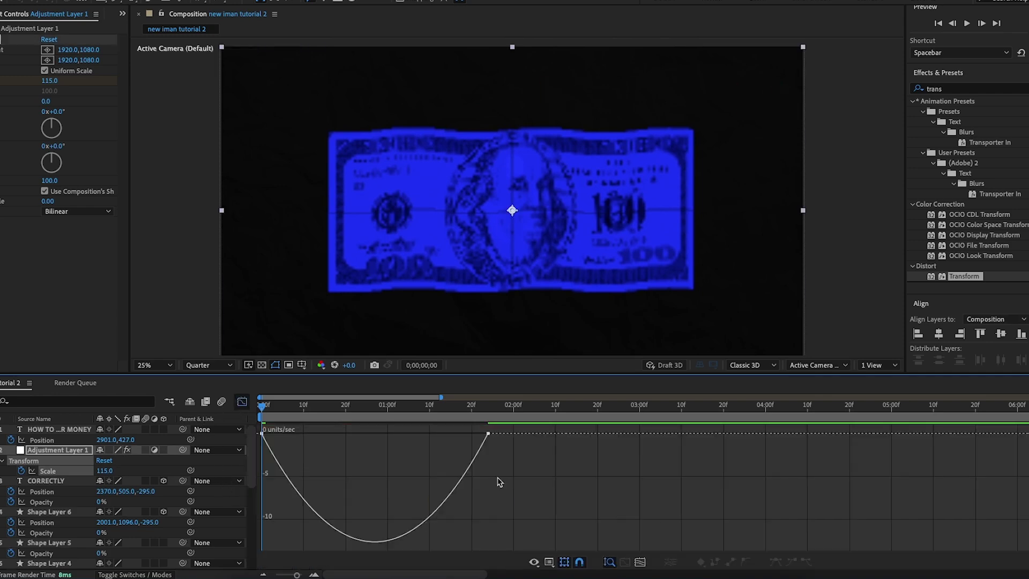
pyautogui.moveTo(451, 433); pyautogui.dragTo(271, 434)
pyautogui.moveTo(374, 433); pyautogui.dragTo(393, 433)
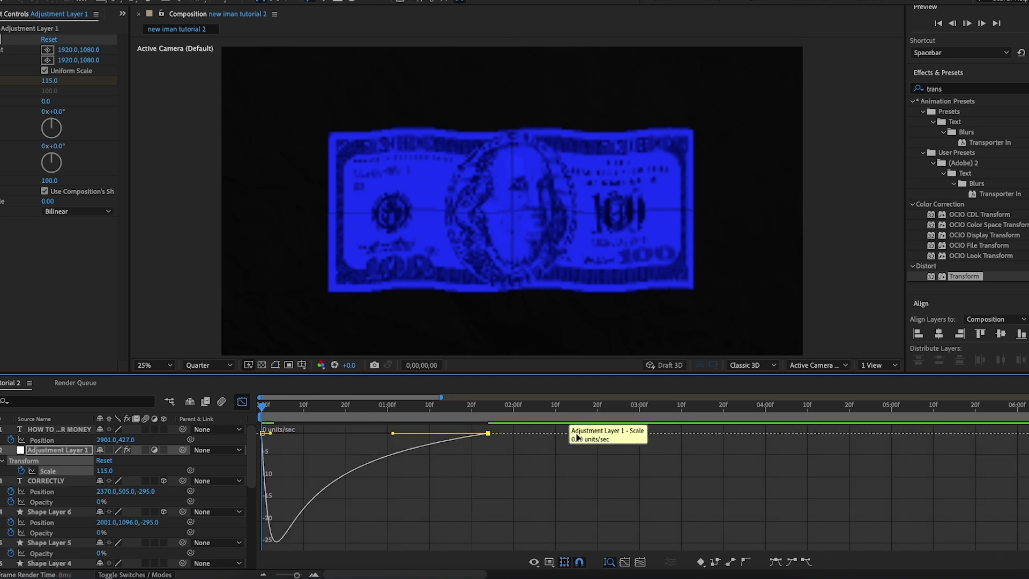
pyautogui.press('space')
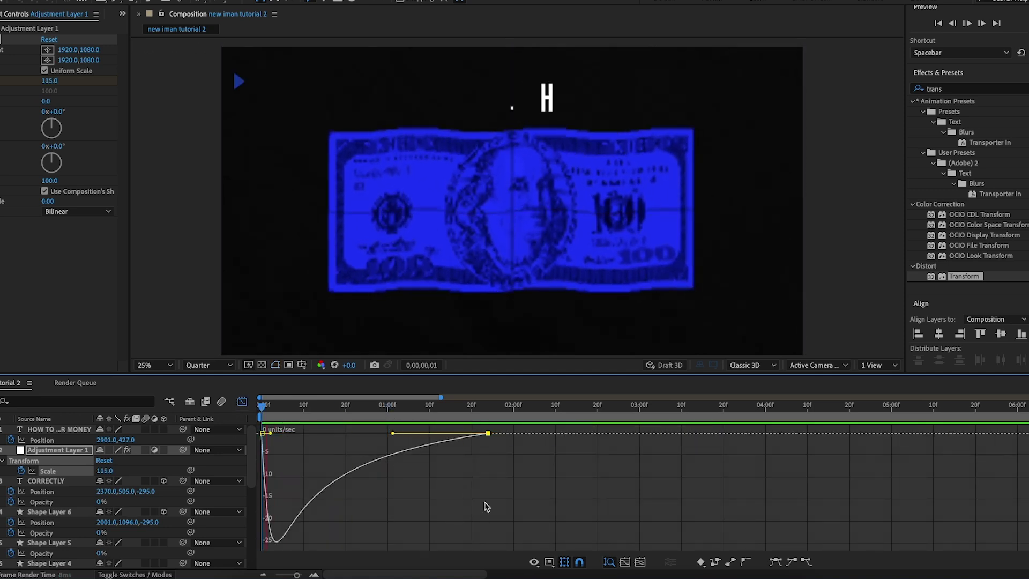
pyautogui.press('space')
pyautogui.hotkey('shift', 'F3')
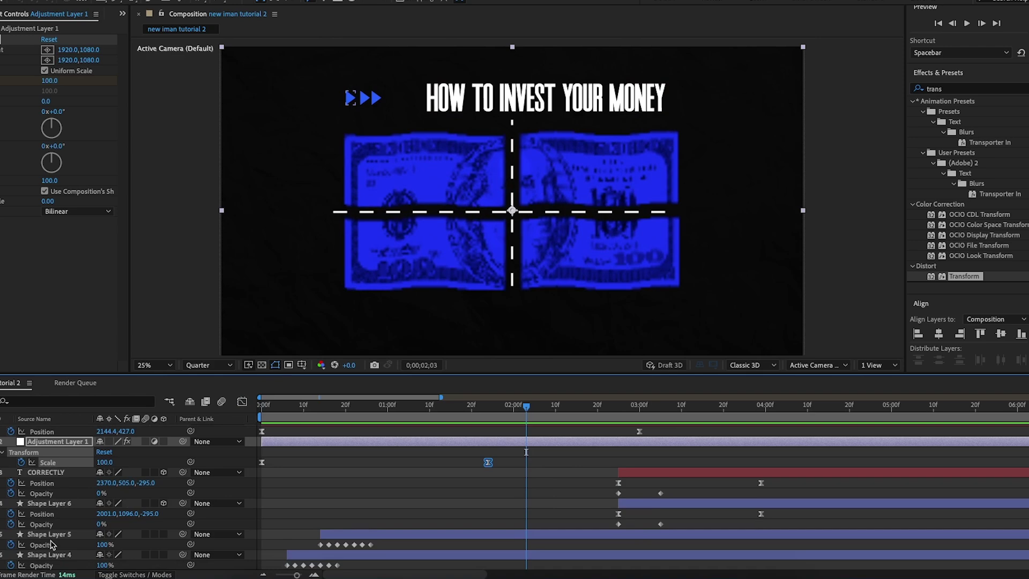
# - Reveal the Position keyframes of Shape Layers 3, 4 and 5 and move their ending keyframes about seven frames earlier
pyautogui.click(51, 535)
pyautogui.click(55, 504)
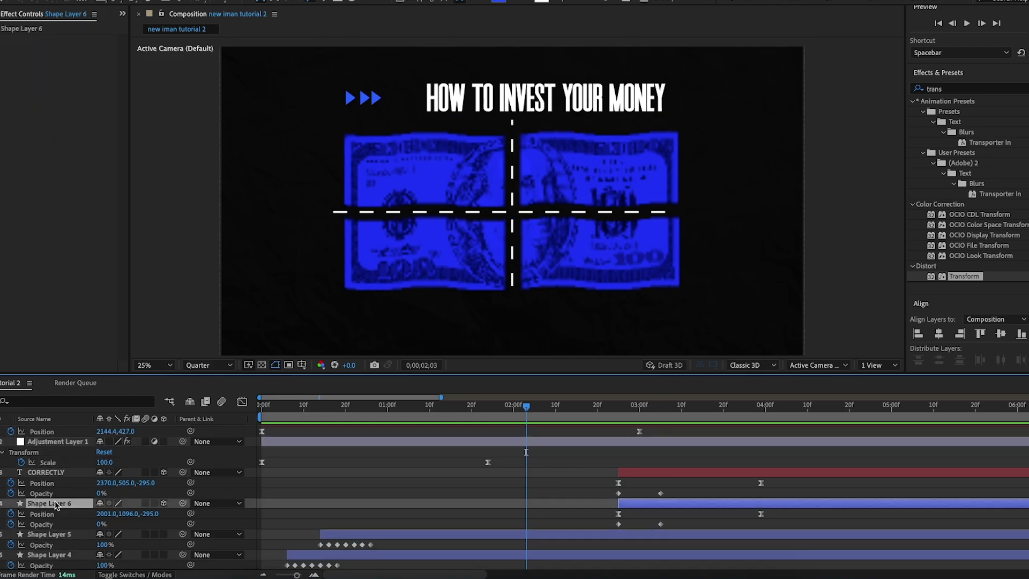
pyautogui.scroll(-2, 55, 505)
pyautogui.click(58, 490)
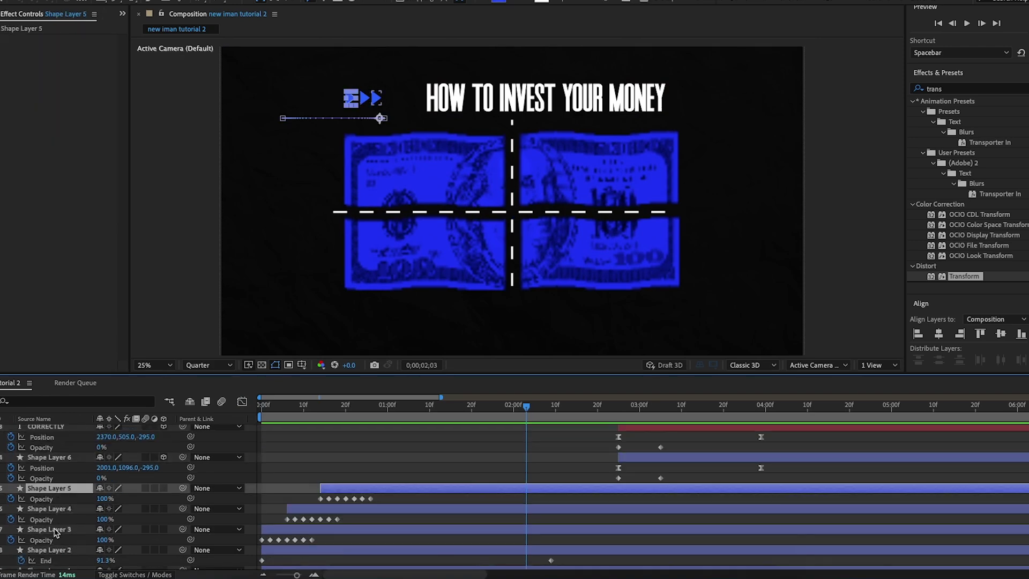
pyautogui.keyDown('shift'); pyautogui.click(75, 531); pyautogui.keyUp('shift')
pyautogui.hotkey('shift', 'p')
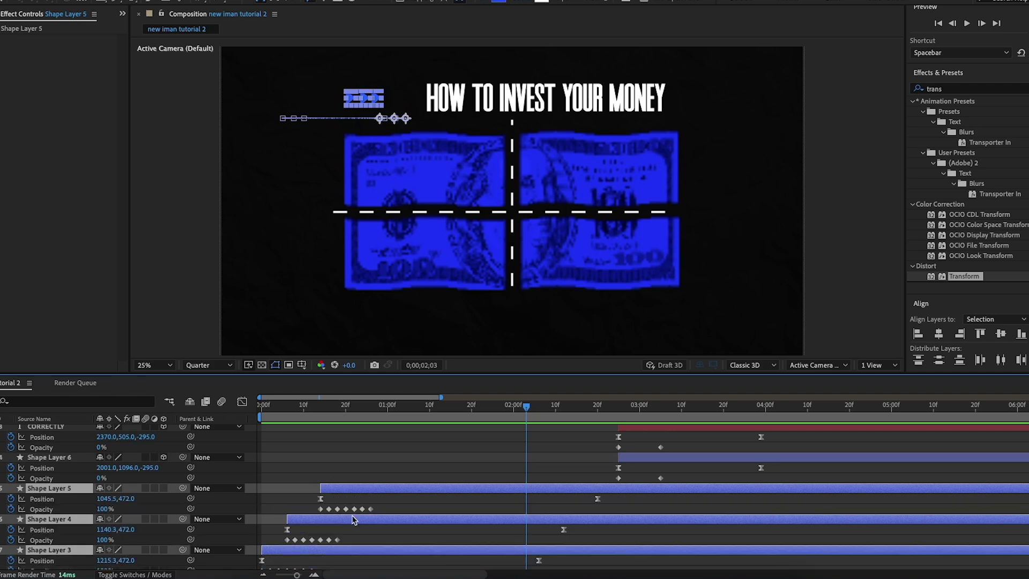
pyautogui.scroll(-2, 606, 504)
pyautogui.moveTo(611, 450); pyautogui.dragTo(510, 517)
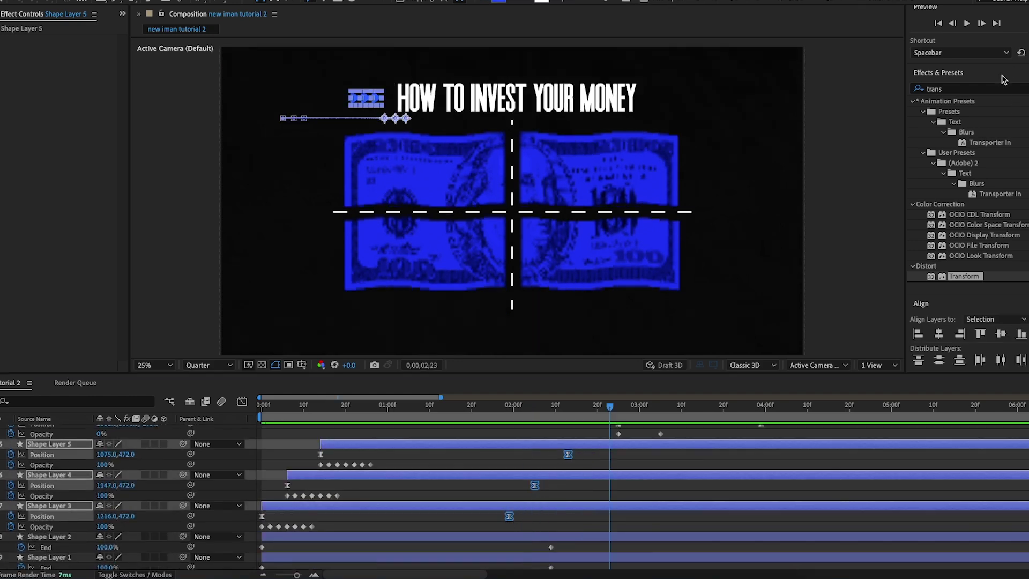
# - Apply the Glow effect to the HOW TO INVEST YOUR MONEY title and set its Glow Radius to 172
pyautogui.moveTo(973, 91); pyautogui.dragTo(843, 91)
pyautogui.press('BackSpace')
pyautogui.write('glow')
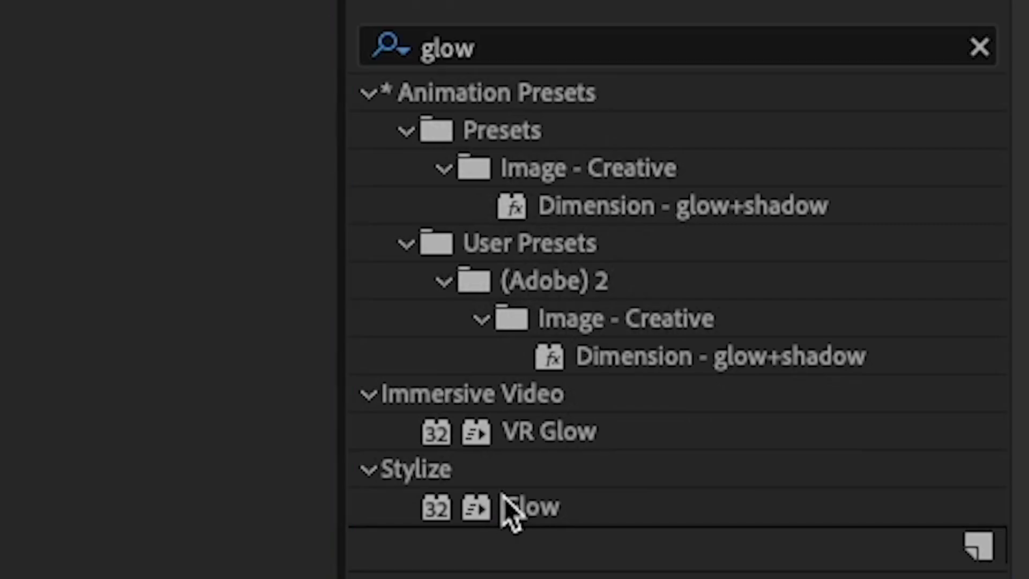
pyautogui.click(951, 212)
pyautogui.moveTo(536, 507); pyautogui.dragTo(523, 115)
pyautogui.moveTo(50, 72); pyautogui.dragTo(168, 78)
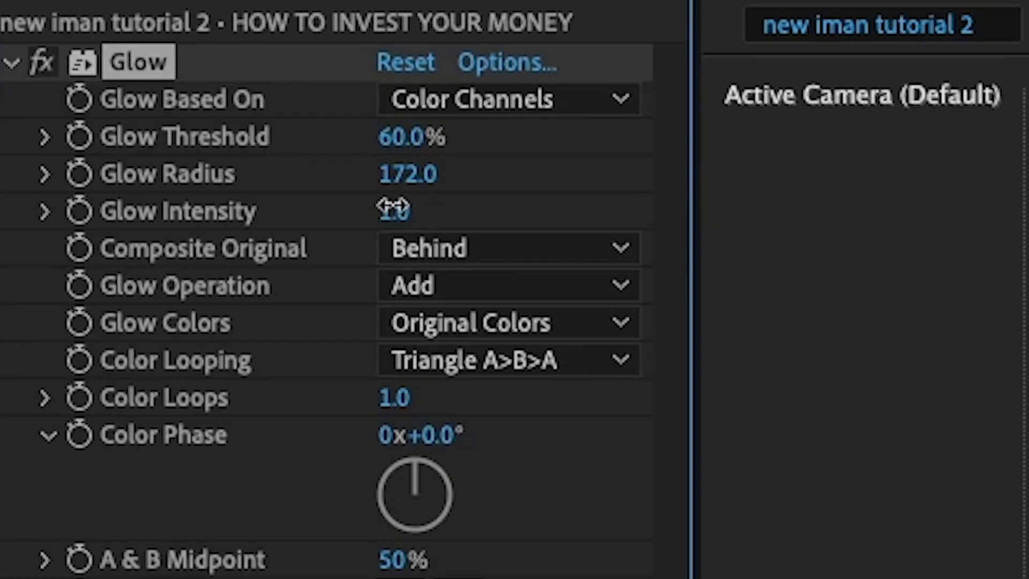
# - Set the title's Glow Intensity to 0.2
pyautogui.click(47, 80)
pyautogui.write('0.1')
pyautogui.press('Return')
pyautogui.click(421, 211)
pyautogui.write('0.2')
pyautogui.press('Return')
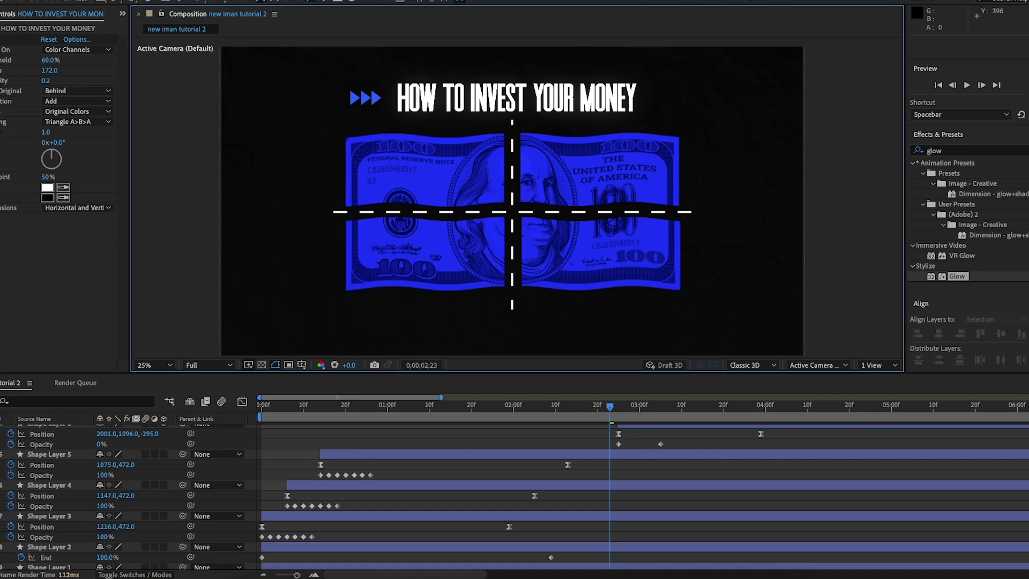
# - Copy the title's Glow effect onto the dashed lines, Shape Layer 1 and Shape Layer 2
pyautogui.click(1, 40)
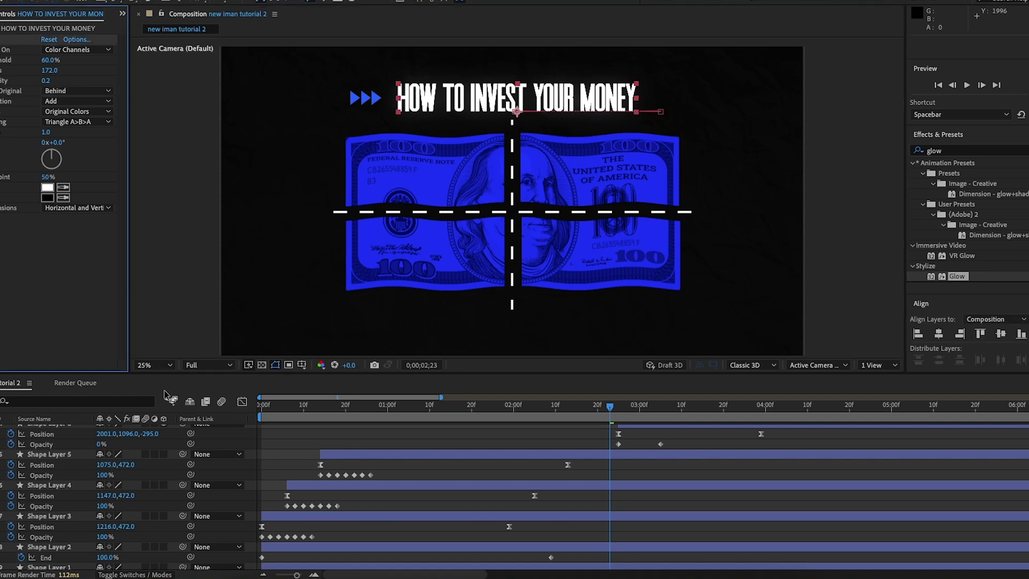
pyautogui.scroll(-4, 66, 483)
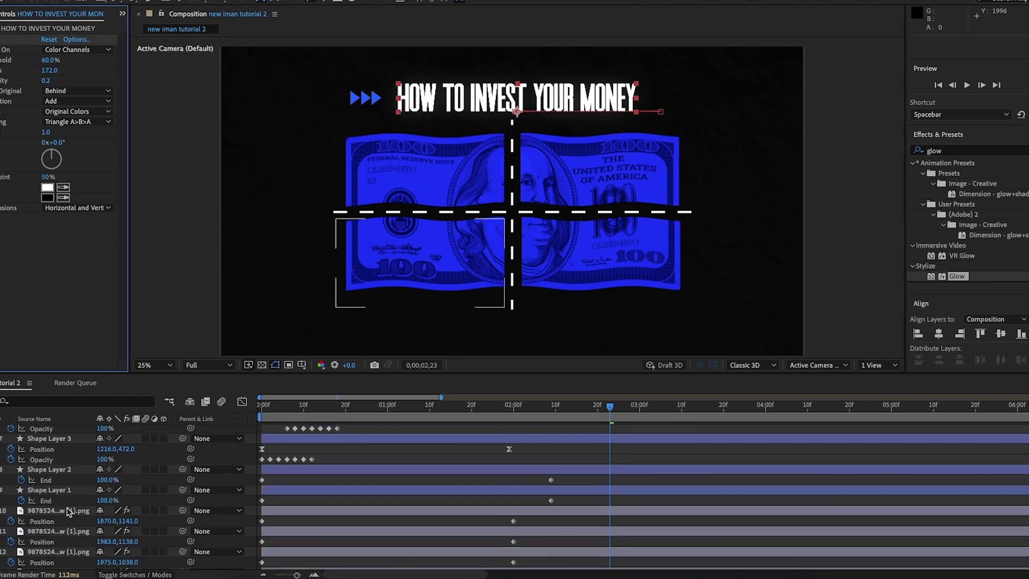
pyautogui.click(65, 490)
pyautogui.press('super+v')
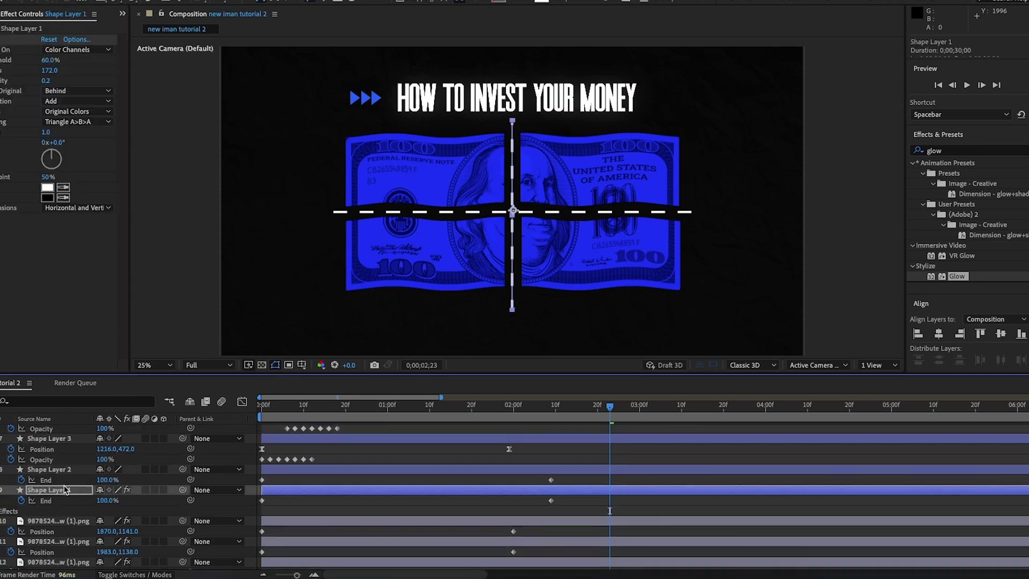
pyautogui.click(61, 474)
pyautogui.hotkey('ctrl', 'v')
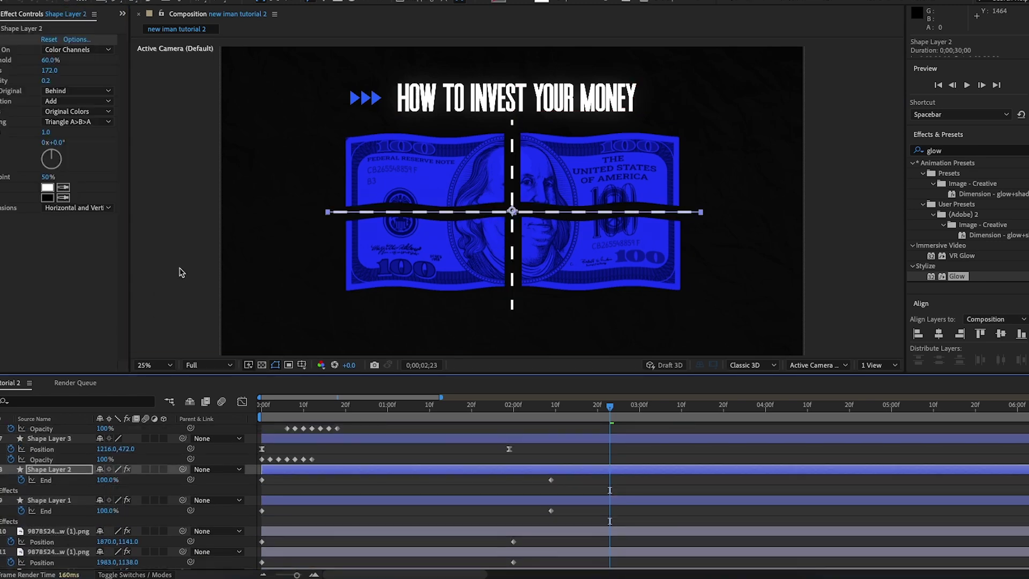
pyautogui.click(191, 262)
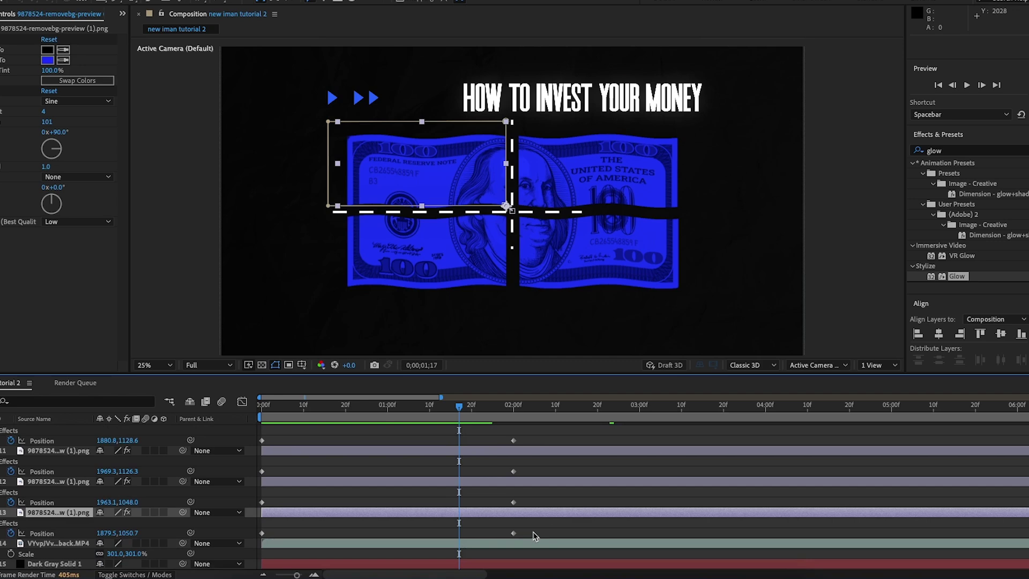
# - Preview the bill split and apply Easy Ease to the Position keyframes of all four bill-piece layers
pyautogui.moveTo(459, 417)
pyautogui.mouseDown()
pyautogui.moveTo(236, 416)
pyautogui.moveTo(445, 421)
pyautogui.mouseUp()
pyautogui.press('space')
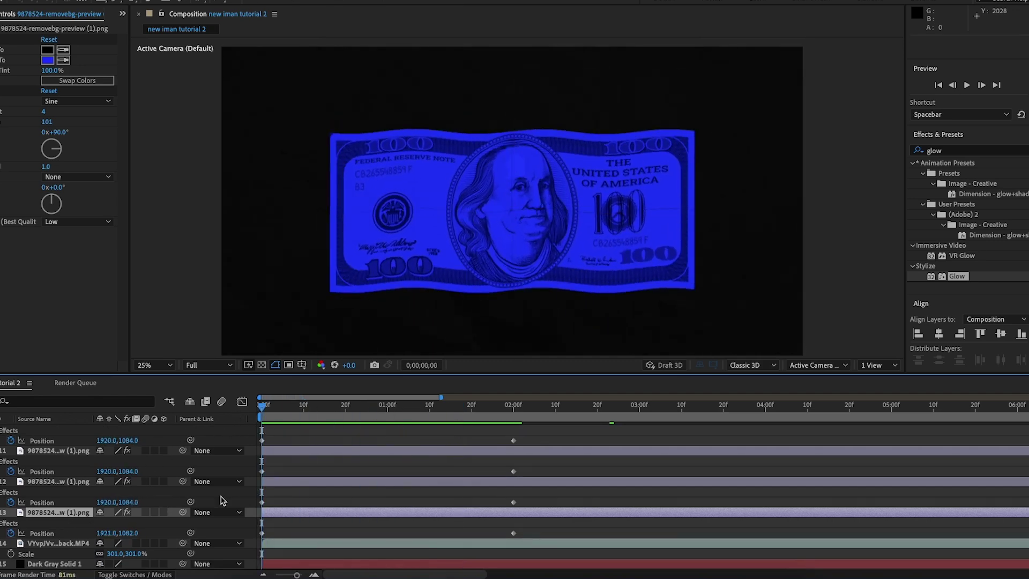
pyautogui.press('space')
pyautogui.moveTo(535, 534); pyautogui.dragTo(252, 428)
pyautogui.scroll(2, 329, 496)
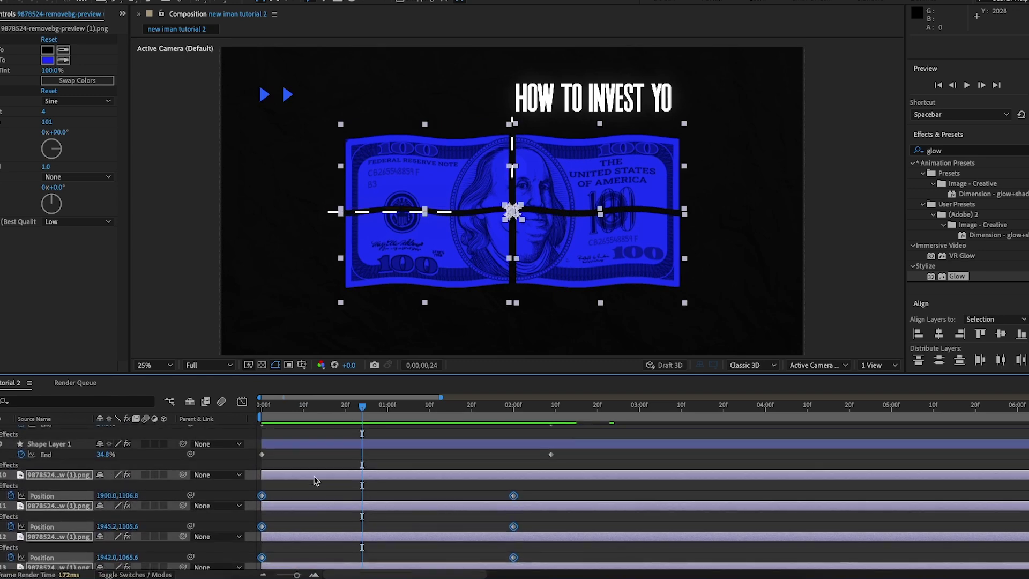
pyautogui.press('F9')
# - Shape the bill pieces' Position speed graph into a sharp central peak with gentle ends, and preview the split
pyautogui.hotkey('shift', 'F3')
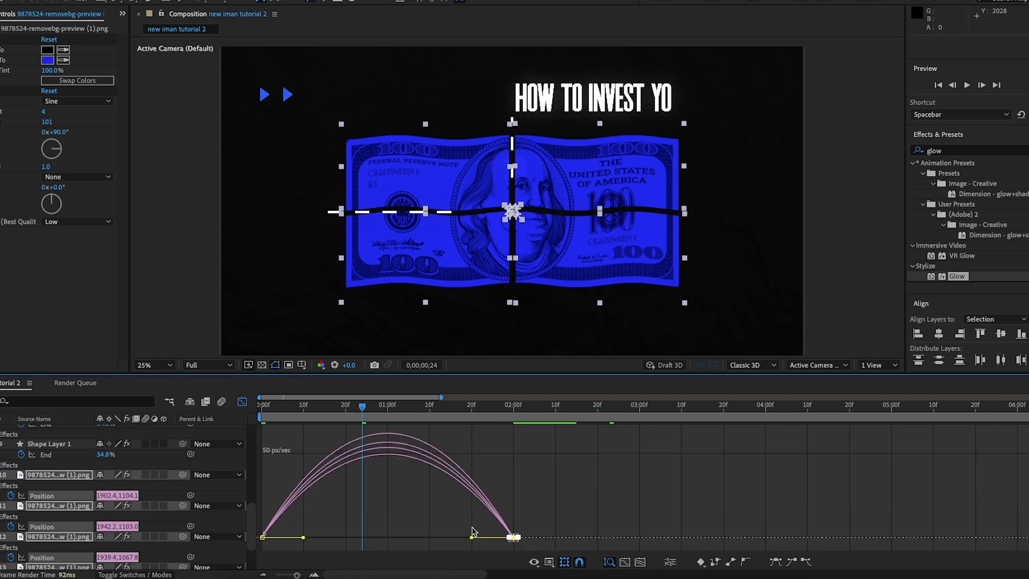
pyautogui.moveTo(362, 413); pyautogui.dragTo(383, 413)
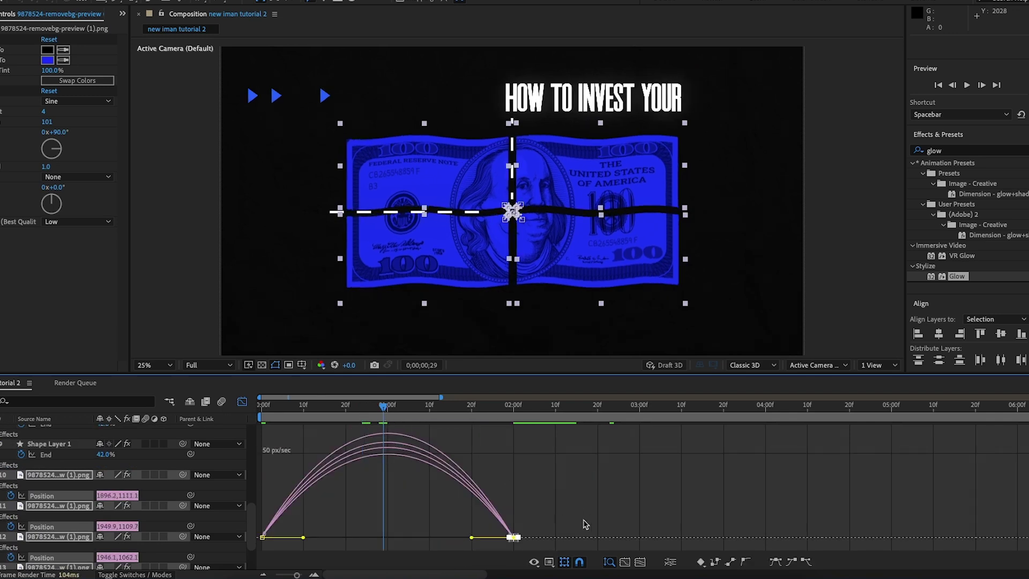
pyautogui.moveTo(591, 518); pyautogui.dragTo(255, 550)
pyautogui.moveTo(476, 537); pyautogui.dragTo(427, 538)
pyautogui.moveTo(303, 538); pyautogui.dragTo(344, 538)
pyautogui.press('space')
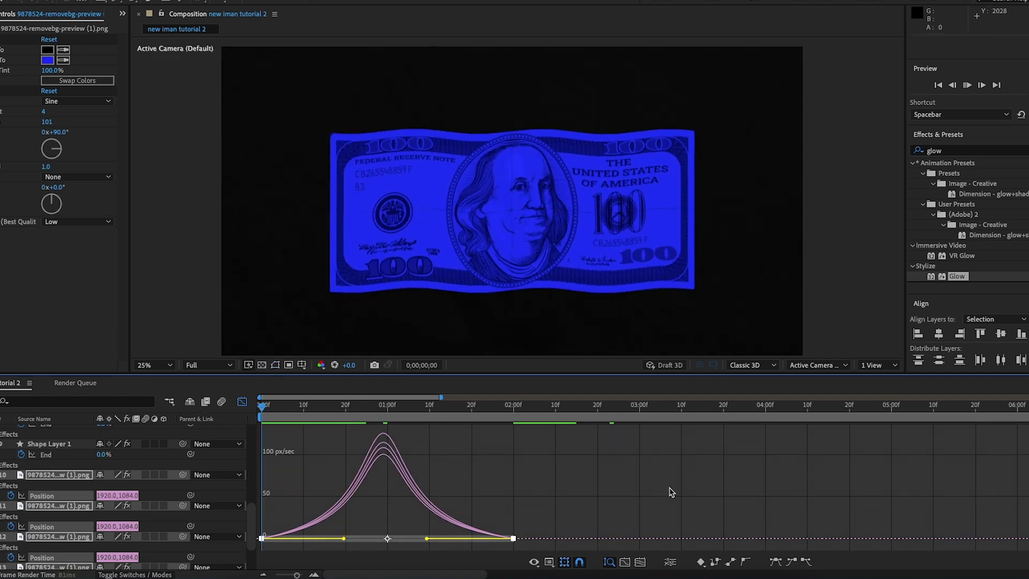
pyautogui.press('space')
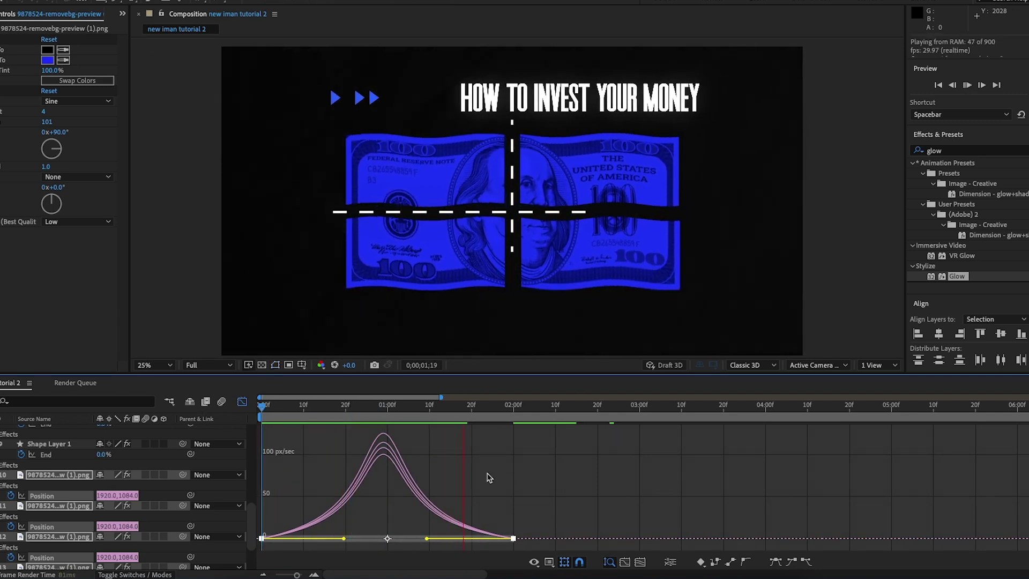
pyautogui.click(242, 402)
pyautogui.press('space')
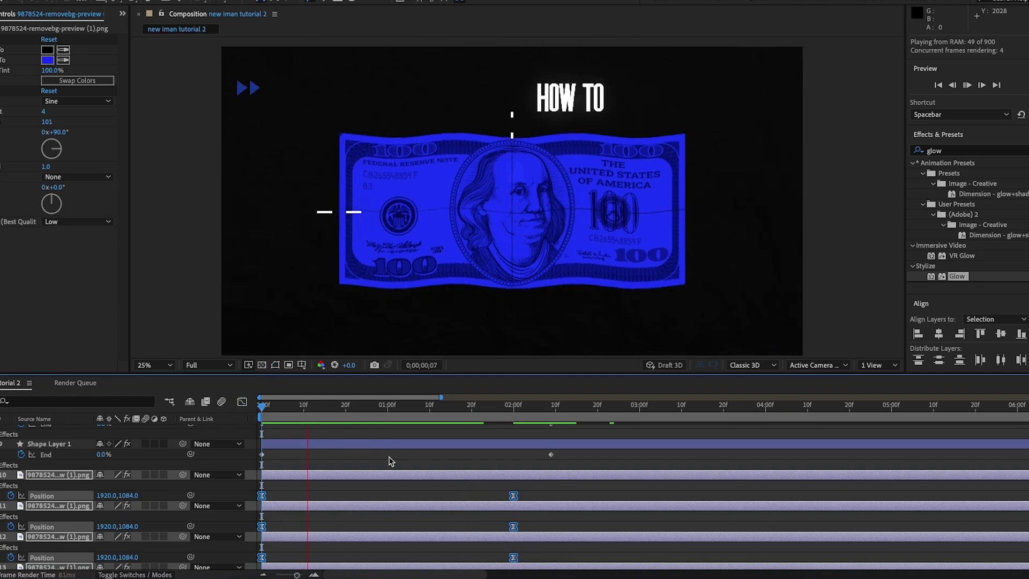
pyautogui.press('space')
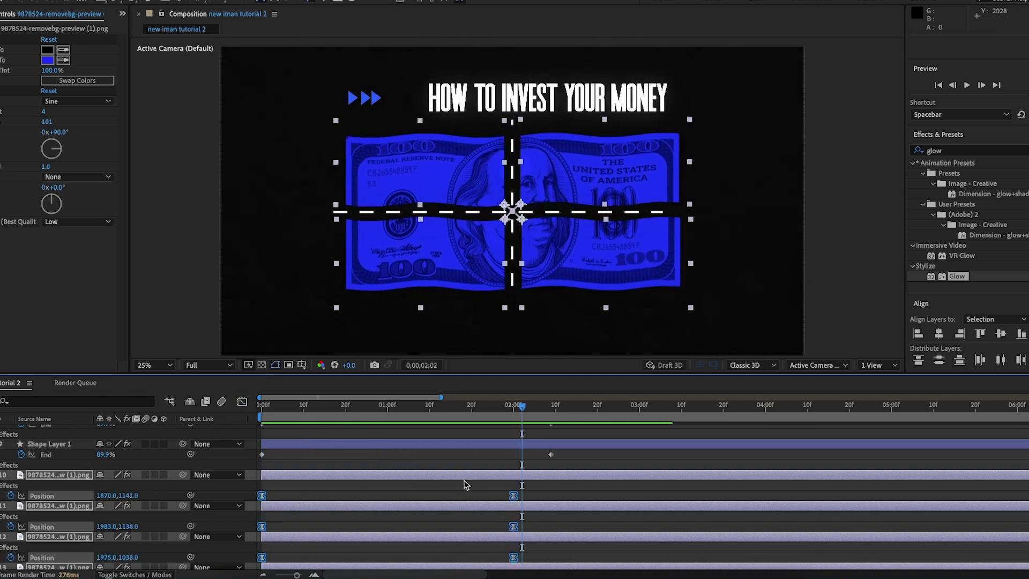
# - Preview the whole bill-split animation from the start of the timeline
pyautogui.click(528, 494)
pyautogui.scroll(-3, 527, 495)
pyautogui.click(529, 545)
pyautogui.moveTo(528, 542)
pyautogui.mouseDown()
pyautogui.moveTo(482, 474)
pyautogui.moveTo(481, 440)
pyautogui.moveTo(560, 446)
pyautogui.mouseUp()
pyautogui.moveTo(509, 408); pyautogui.dragTo(260, 412)
pyautogui.press('space')
pyautogui.press('space')
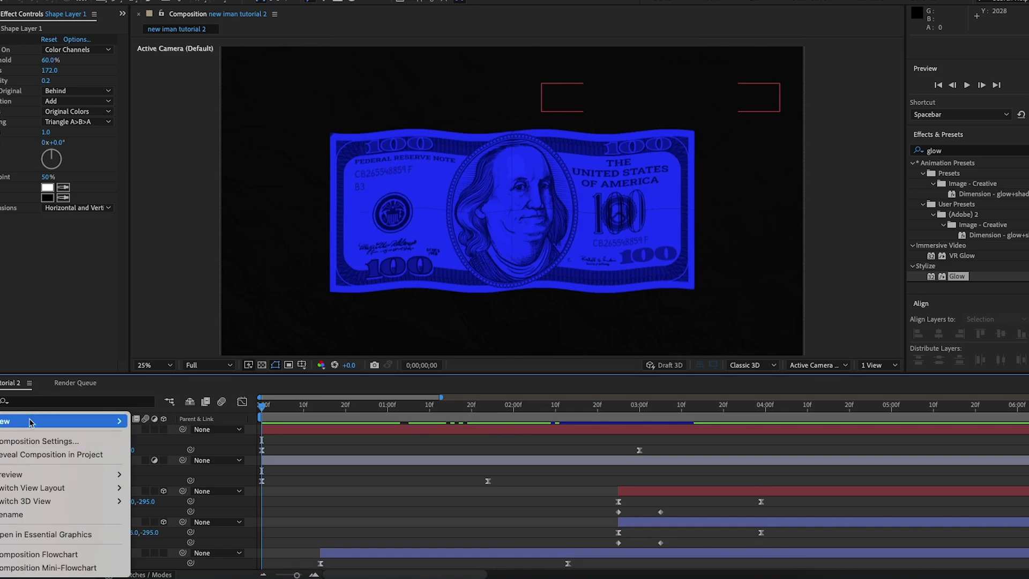
# - Add a new adjustment layer above all other layers and apply the Posterize Time effect to it
pyautogui.moveTo(81, 421)
pyautogui.click(166, 523)
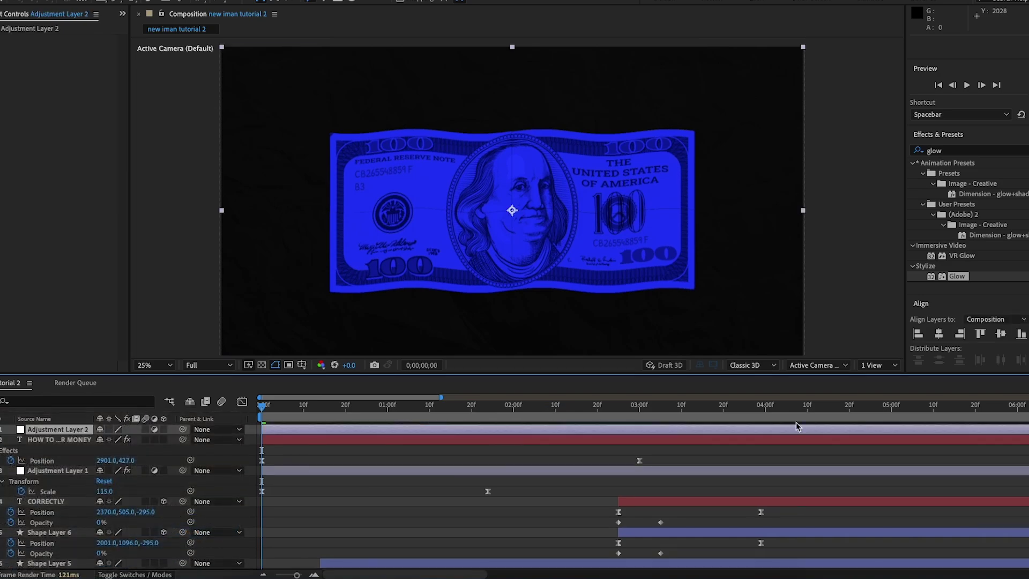
pyautogui.click(974, 150)
pyautogui.write('poster')
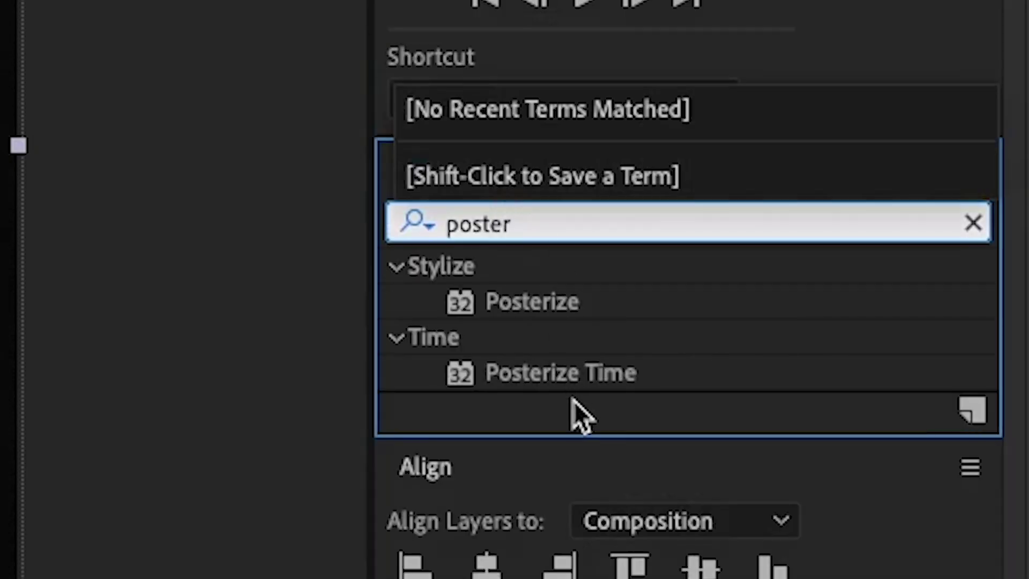
pyautogui.doubleClick(561, 372)
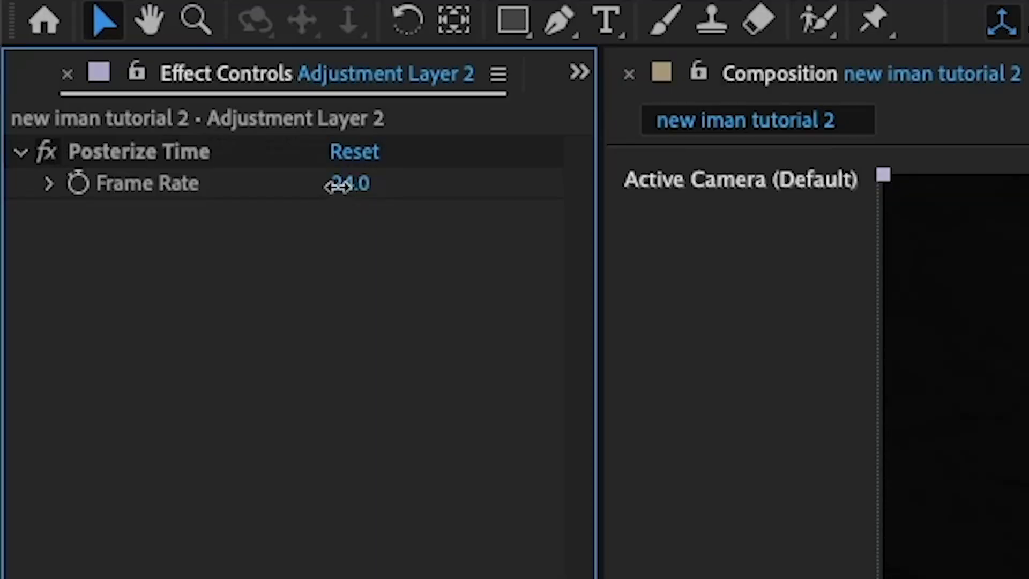
# - Set the Posterize Time Frame Rate to 16 and preview the animation
pyautogui.click(43, 49)
pyautogui.write('18')
pyautogui.press('Return')
pyautogui.click(346, 186)
pyautogui.write('16')
pyautogui.press('Return')
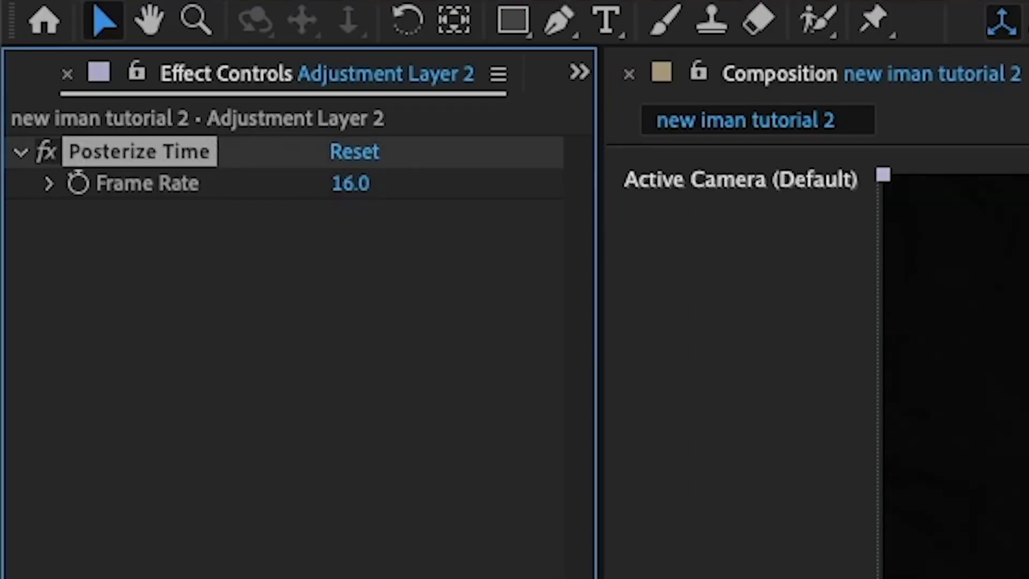
pyautogui.press('space')
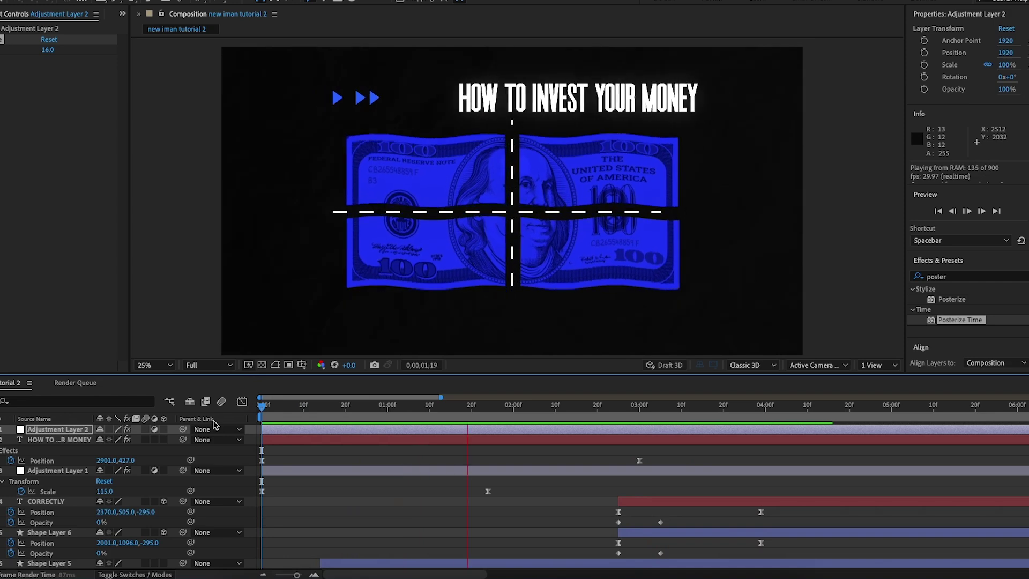
pyautogui.press('space')
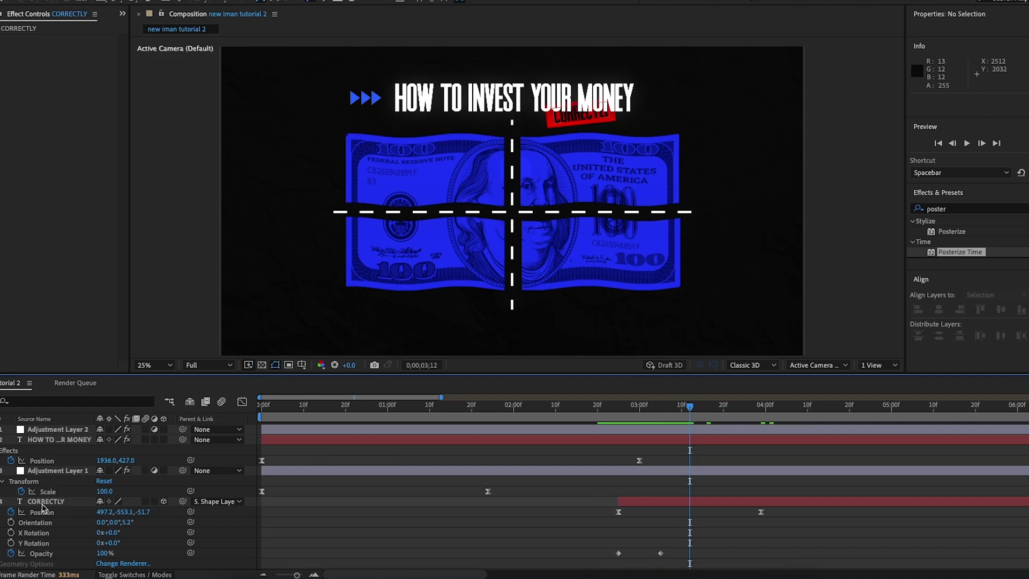
# - Move the CORRECTLY text and Shape Layer 6 above the title in the layer stack, directly below Adjustment Layer 2
pyautogui.click(45, 502)
pyautogui.scroll(-4, 43, 503)
pyautogui.keyDown('shift'); pyautogui.click(51, 486); pyautogui.keyUp('shift')
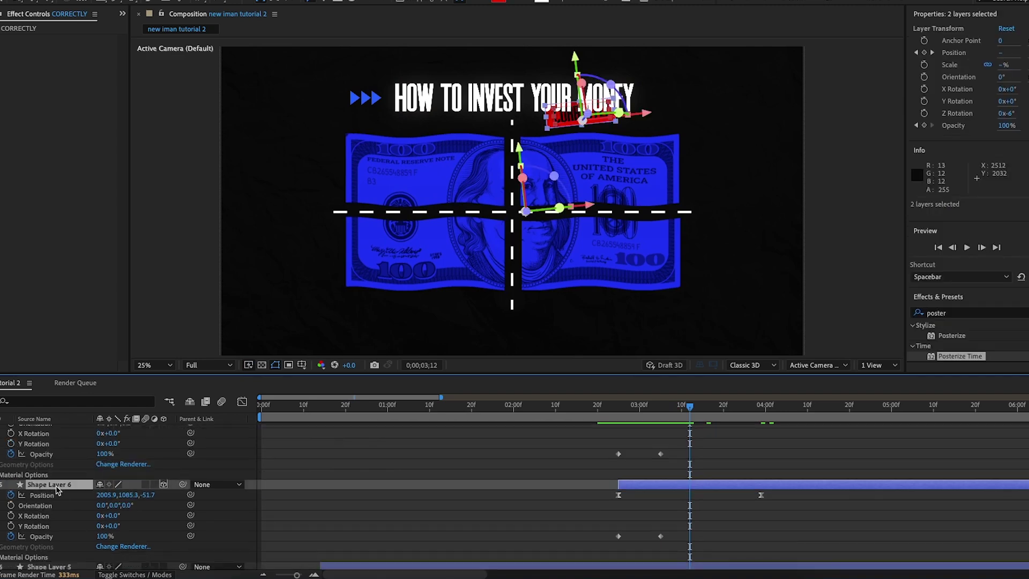
pyautogui.scroll(2, 50, 482)
pyautogui.moveTo(52, 464); pyautogui.dragTo(64, 434)
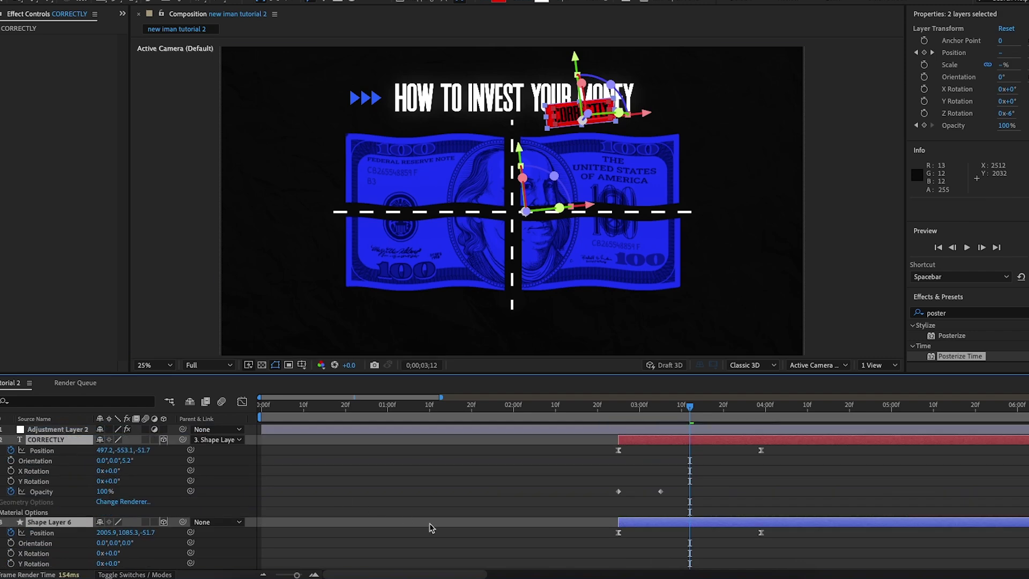
pyautogui.click(446, 527)
# - Preview the CORRECTLY label appearing over the title
pyautogui.click(577, 410)
pyautogui.press('space')
pyautogui.press('space')
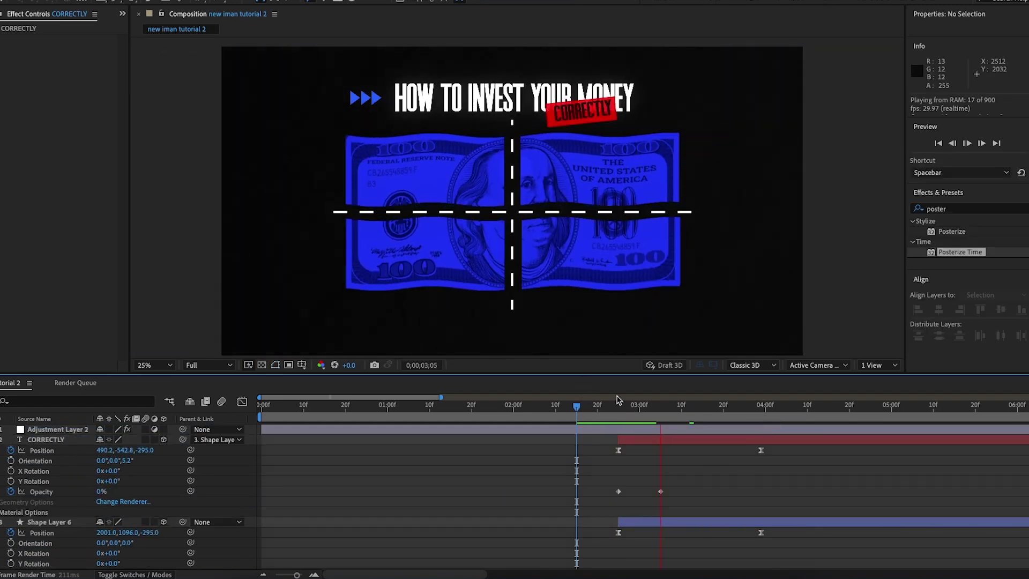
pyautogui.press('space')
pyautogui.press('space')
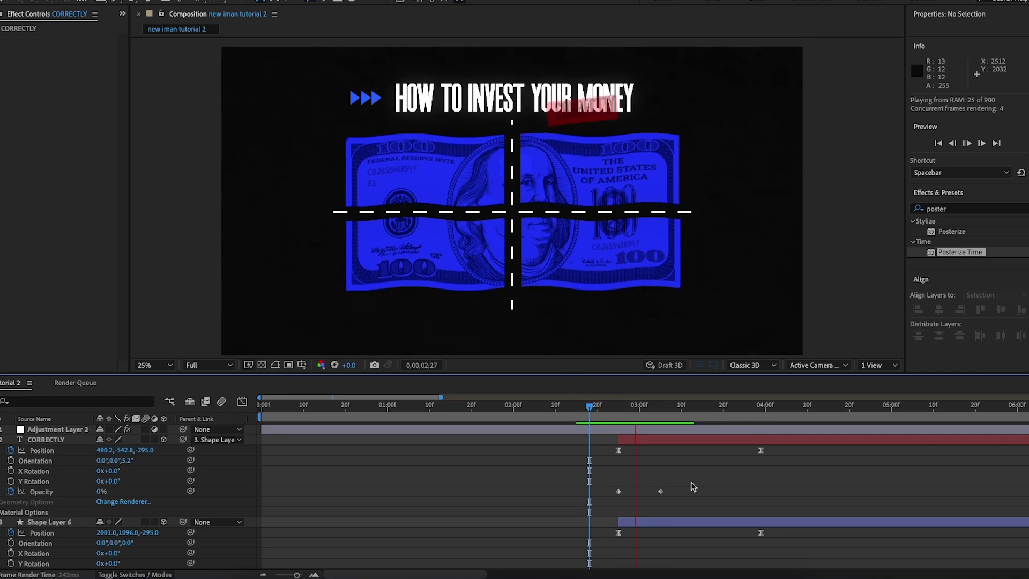
pyautogui.press('space')
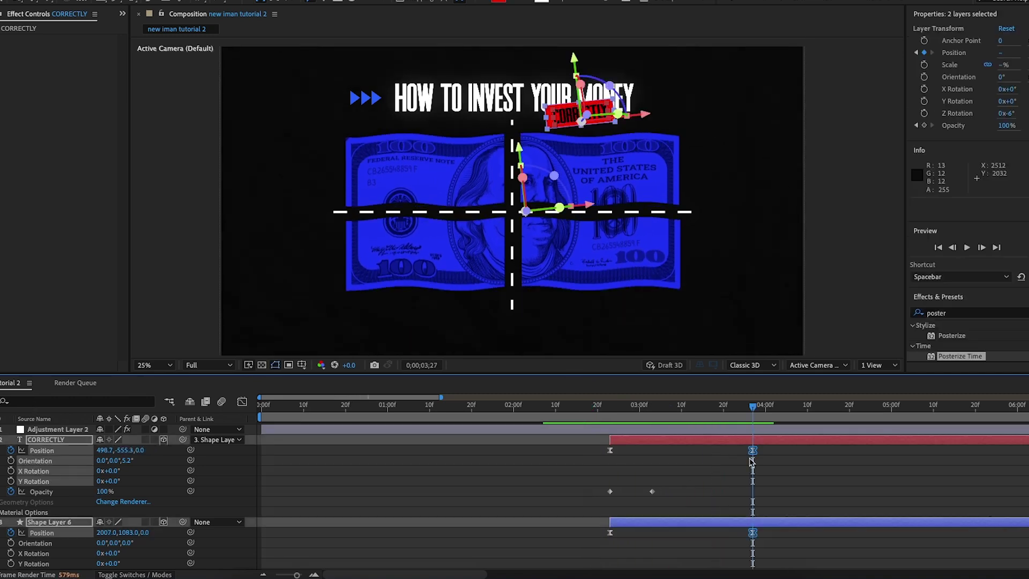
# - Move the label layers' ending Position keyframes to 0;00;03;22, and shift CORRECTLY and Shape Layer 6 to start at about 0;00;02;20
pyautogui.moveTo(751, 462); pyautogui.dragTo(733, 452)
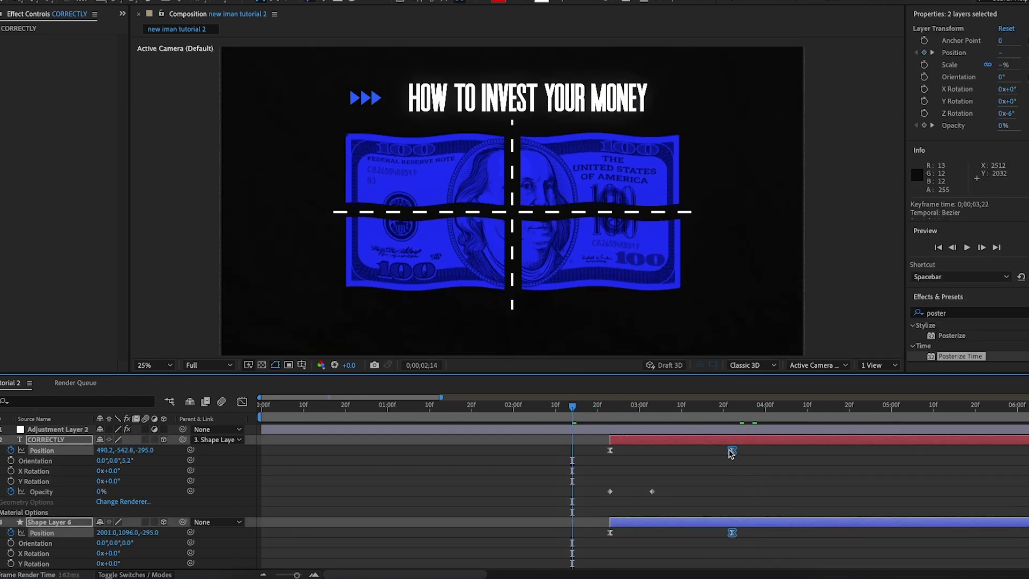
pyautogui.moveTo(573, 408); pyautogui.dragTo(645, 440)
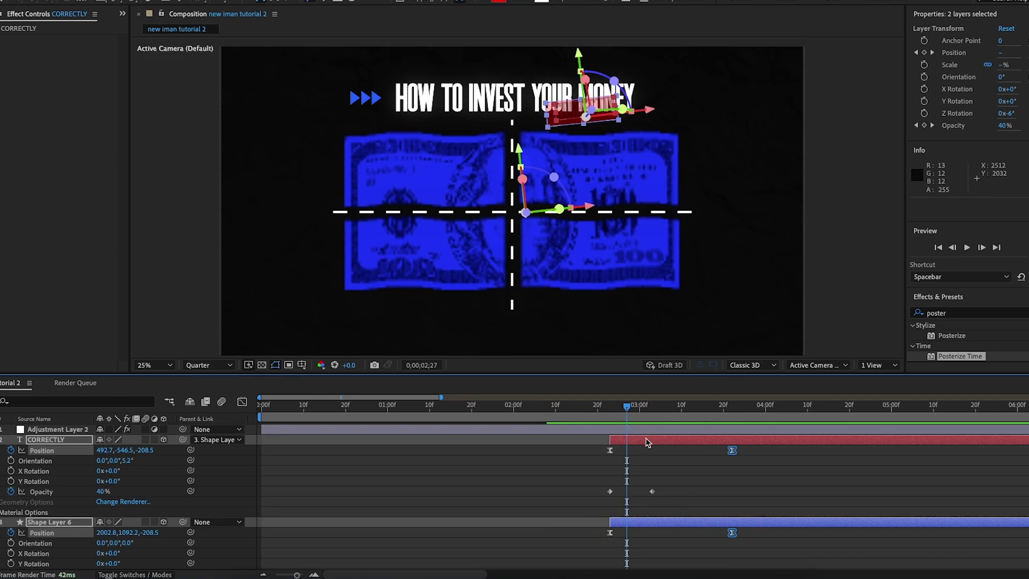
pyautogui.moveTo(647, 441); pyautogui.dragTo(634, 441)
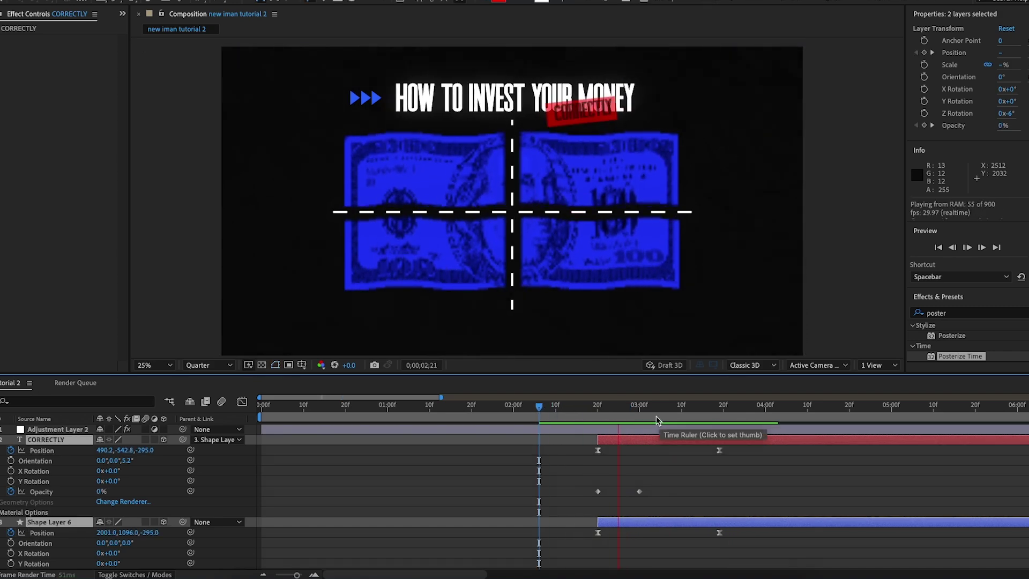